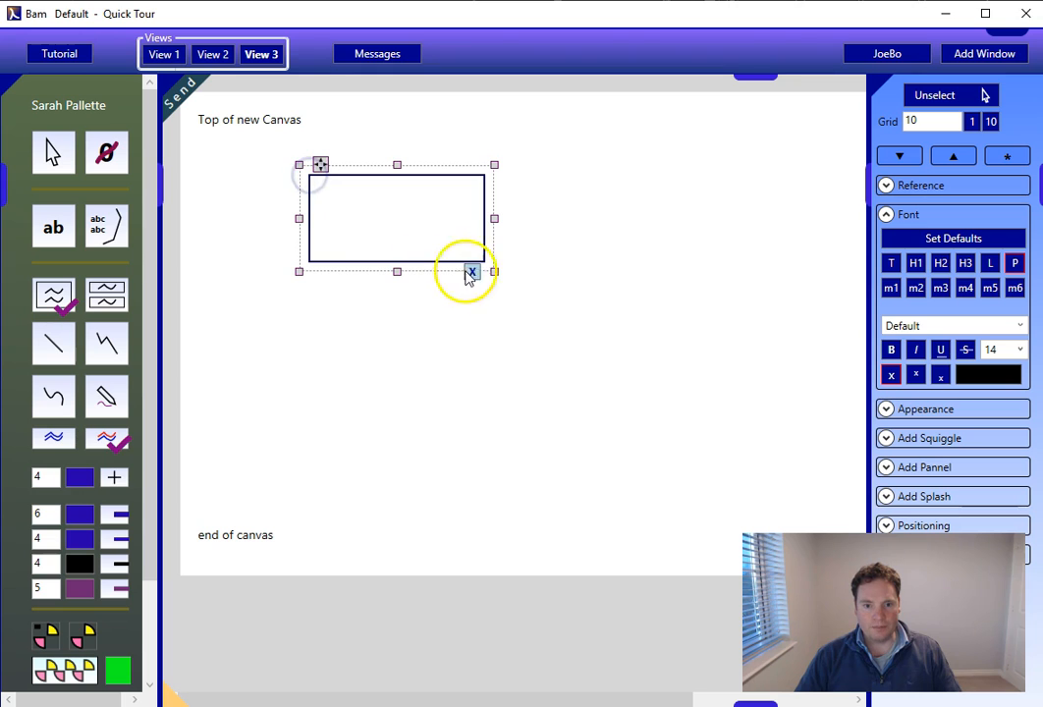
Enlarge the empty rectangular panel to the right and downward, and shift it toward the canvas's left edge.
drag(494, 271, 628, 454)
drag(320, 166, 255, 163)
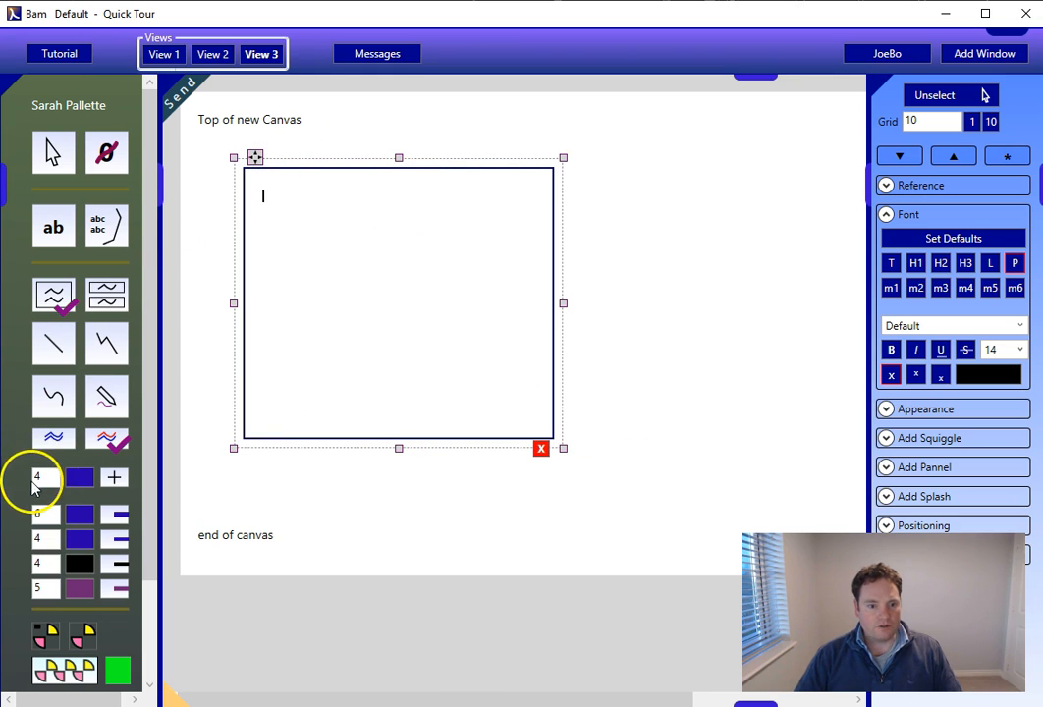
Draw a five-sided house front inside the panel with the multi-segment line, closing it at the roof apex.
click(108, 349)
click(108, 348)
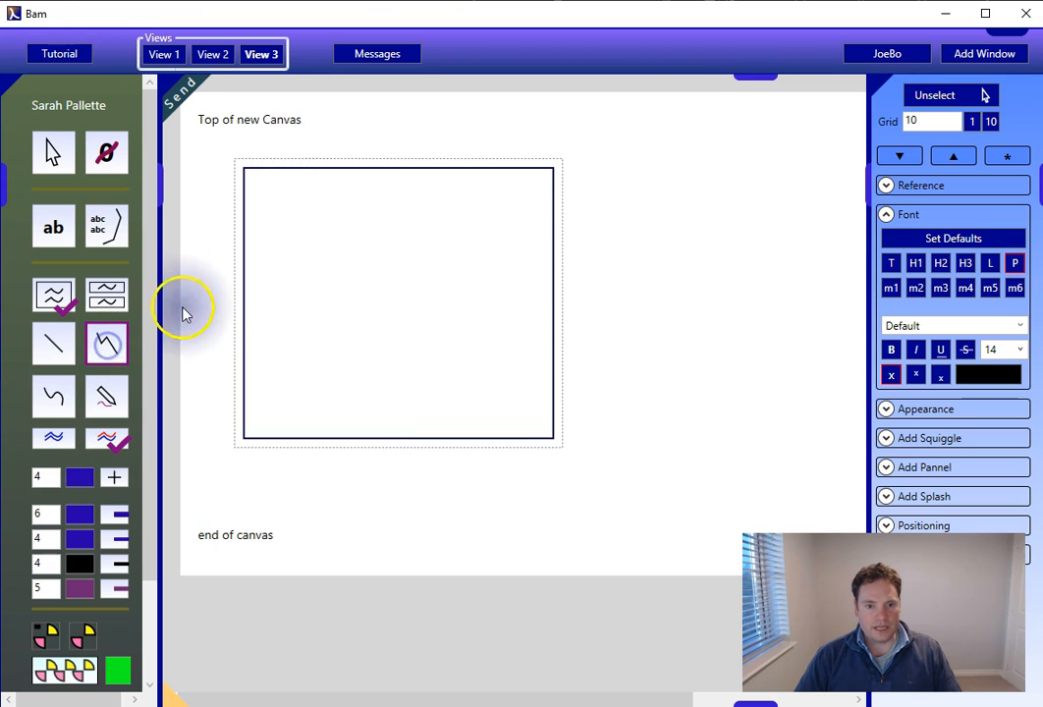
click(360, 224)
click(297, 302)
click(297, 397)
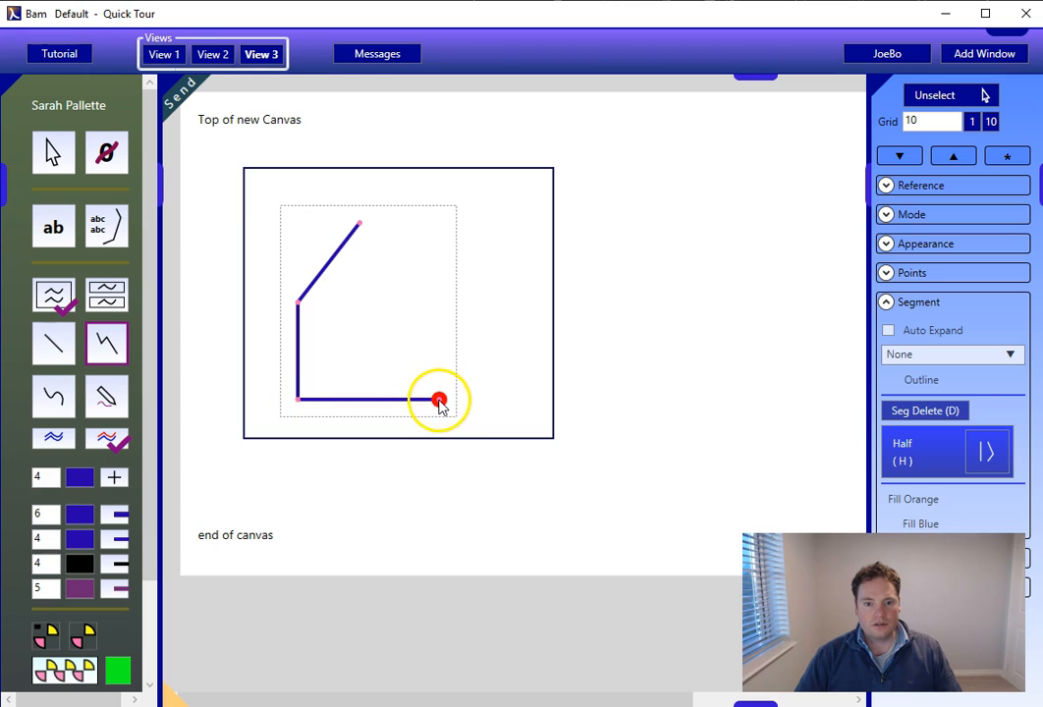
click(438, 396)
click(440, 294)
click(360, 225)
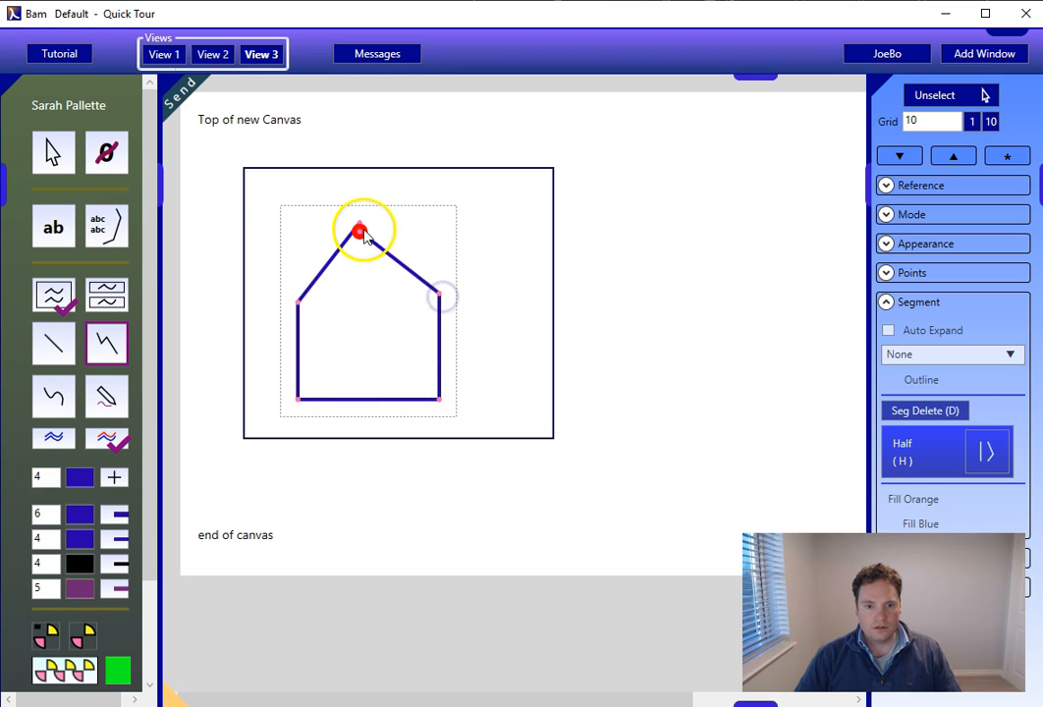
Add connected lines for the roof's right side, the front eaves line and the right side wall of the house.
click(462, 263)
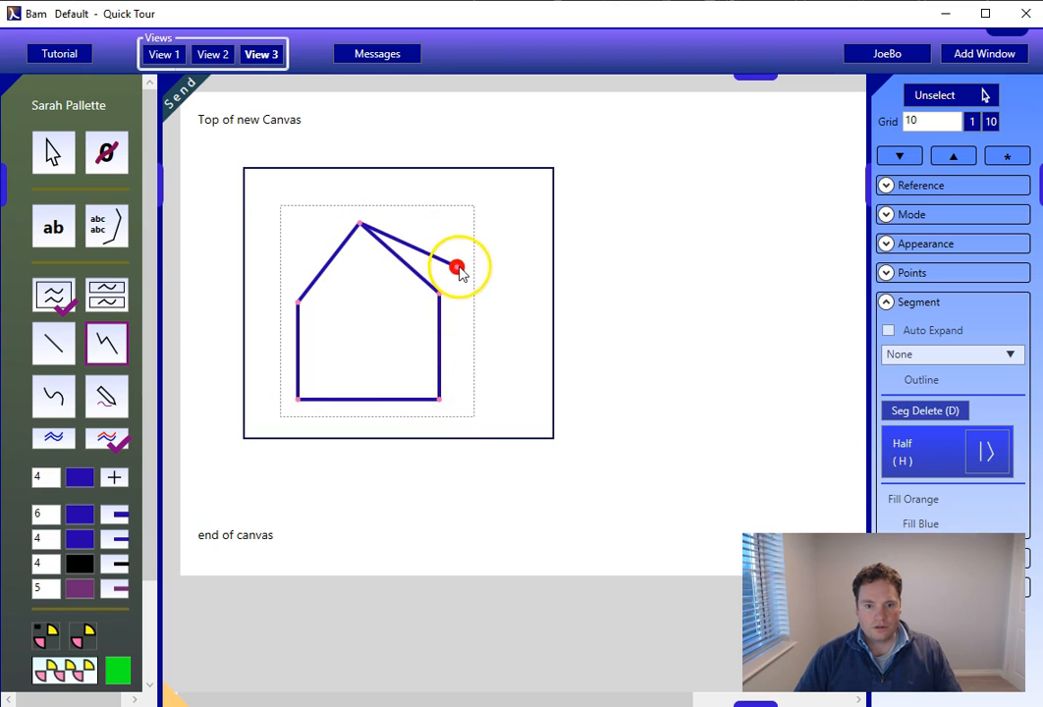
click(440, 293)
right_click(472, 322)
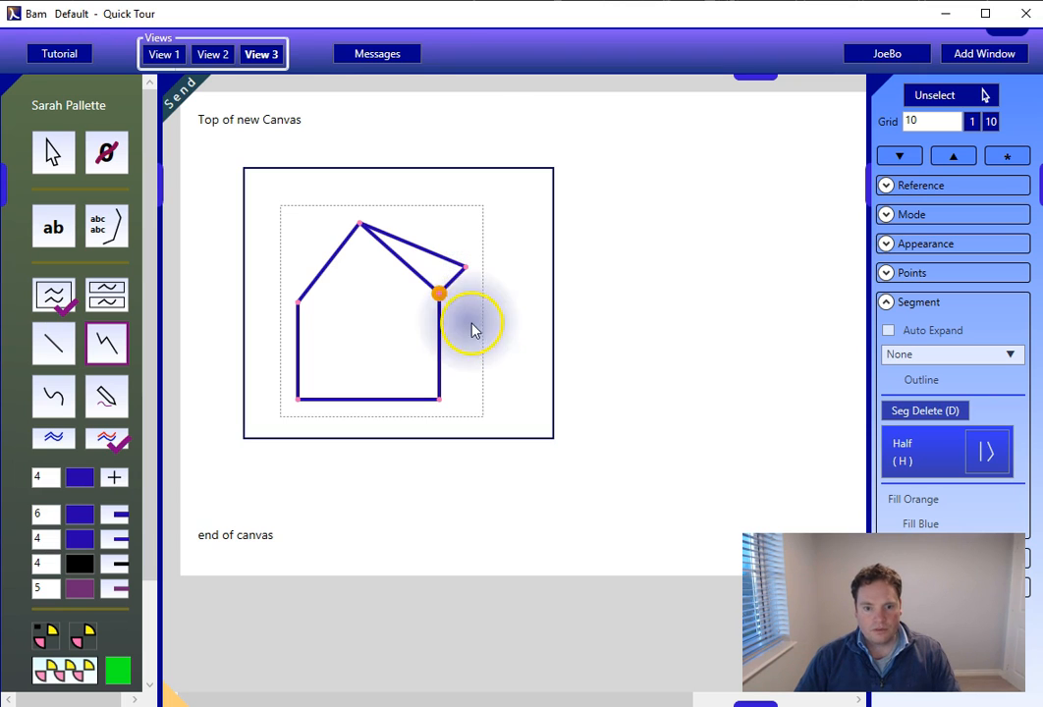
drag(441, 293, 301, 307)
right_click(475, 275)
click(466, 267)
click(465, 365)
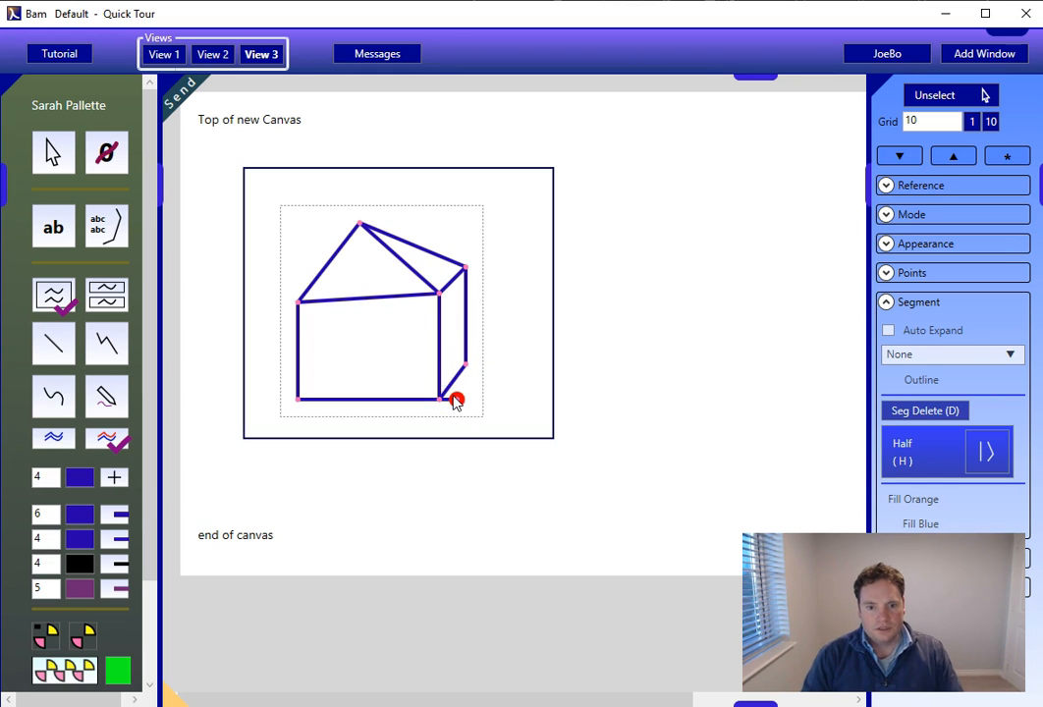
right_click(455, 402)
Move the roof apex up and to the right, and raise the left eaves point to level the front eaves line.
drag(361, 226, 380, 203)
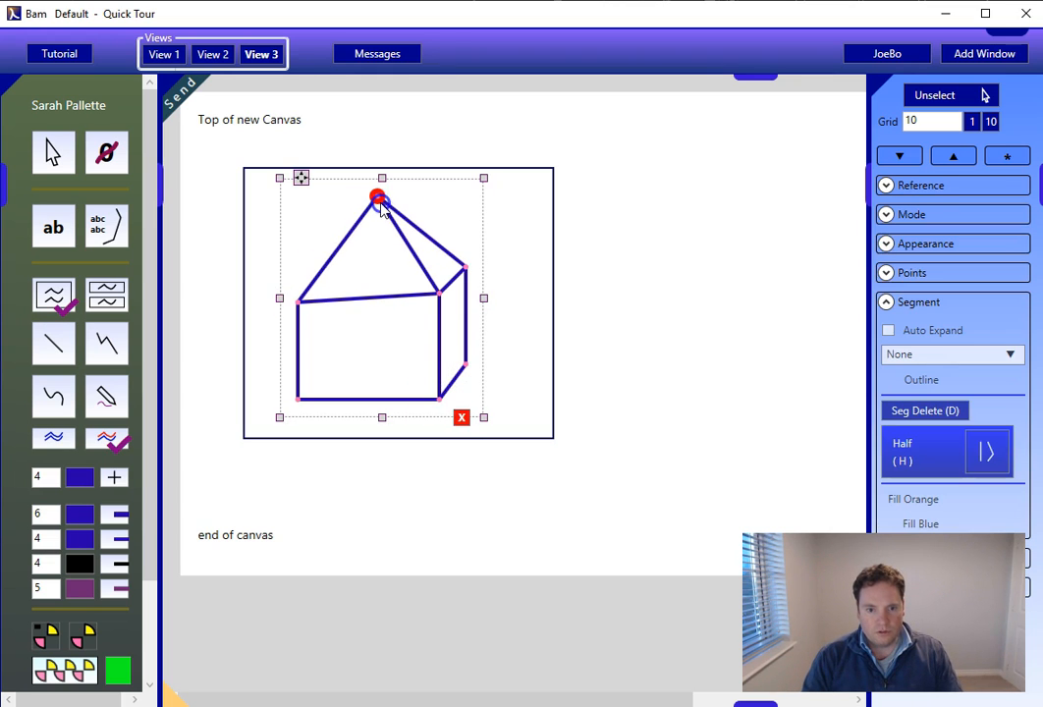
mouse_move(298, 302)
mouse_down()
mouse_move(300, 287)
mouse_move(305, 294)
mouse_up()
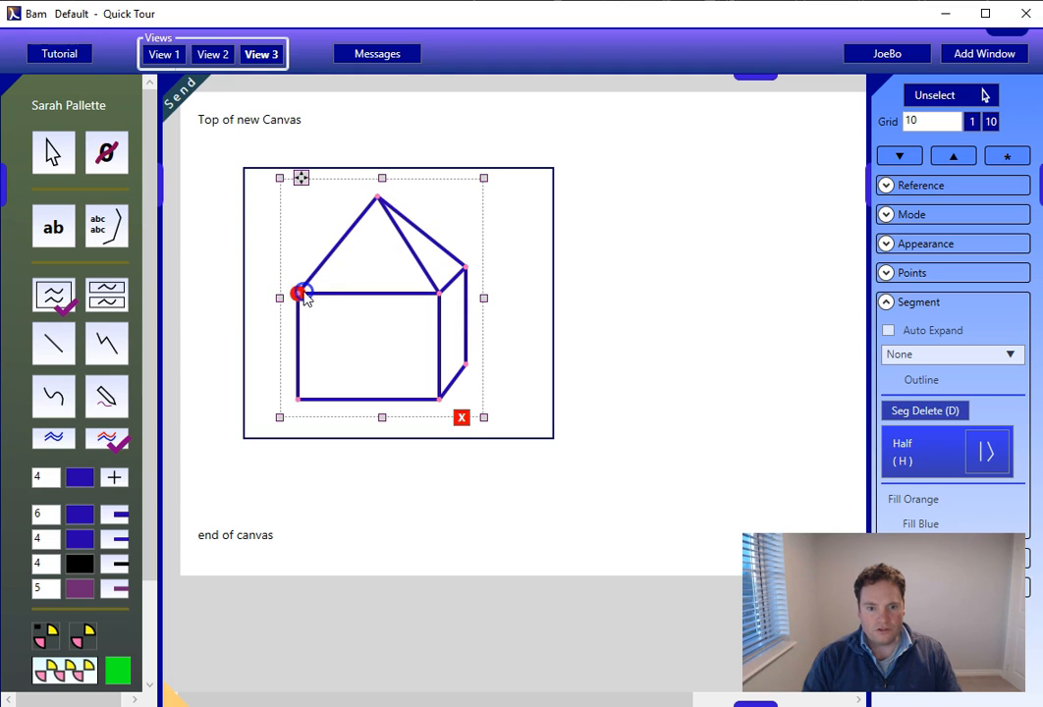
click(378, 351)
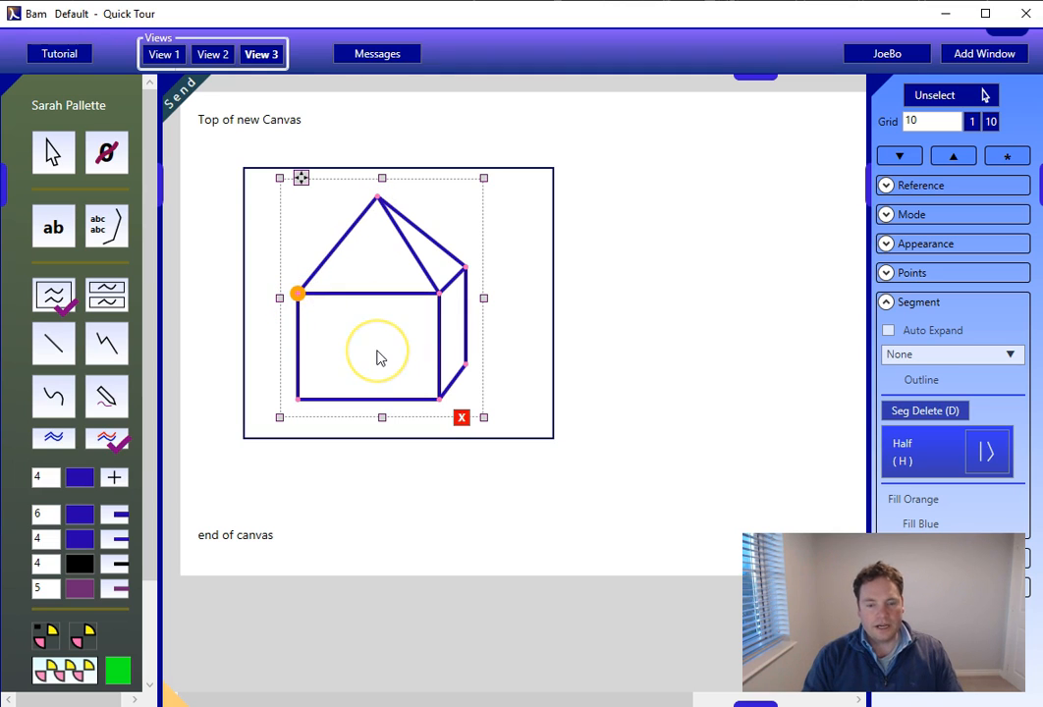
Set the fill colour to green (72, 182, 85) and fill the house's front wall.
click(522, 236)
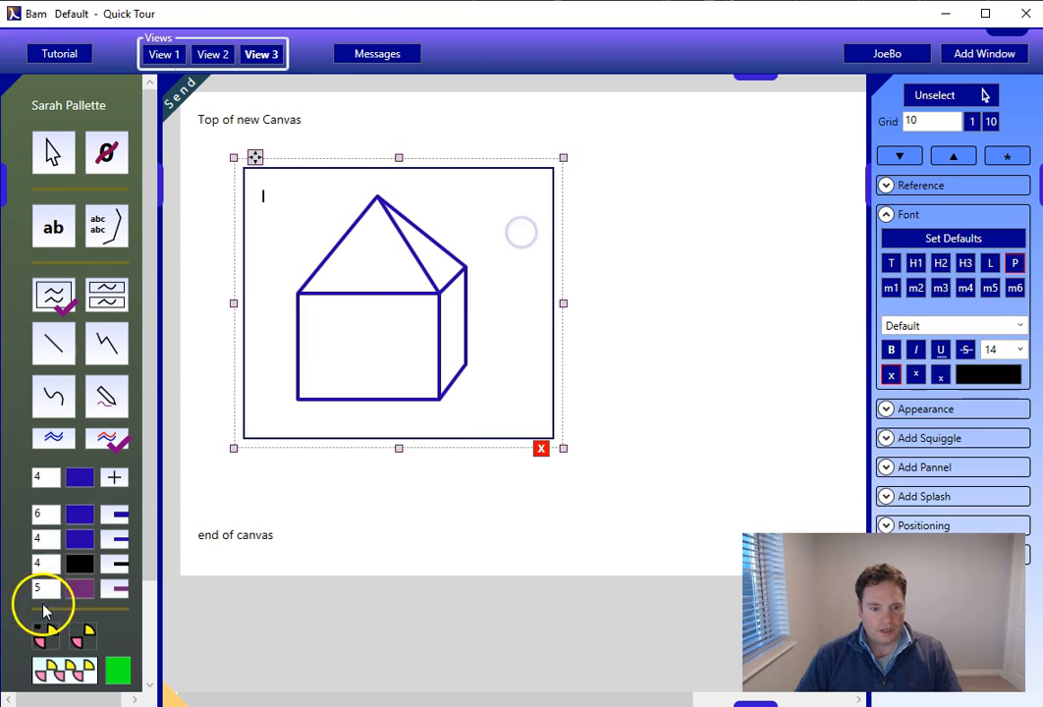
click(53, 673)
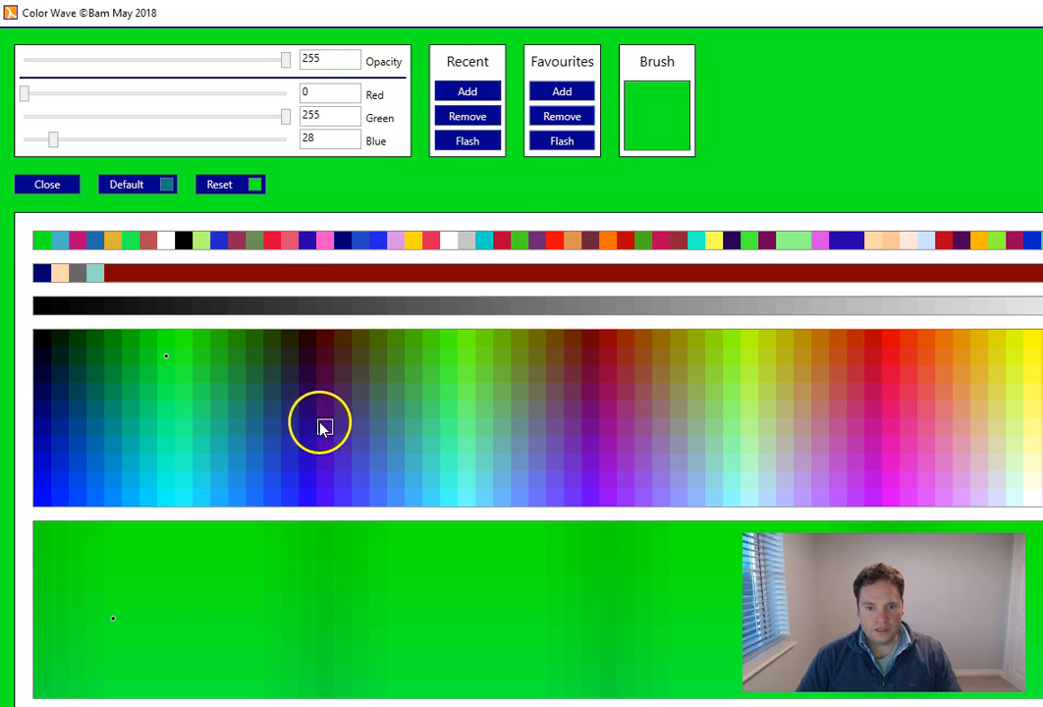
click(413, 394)
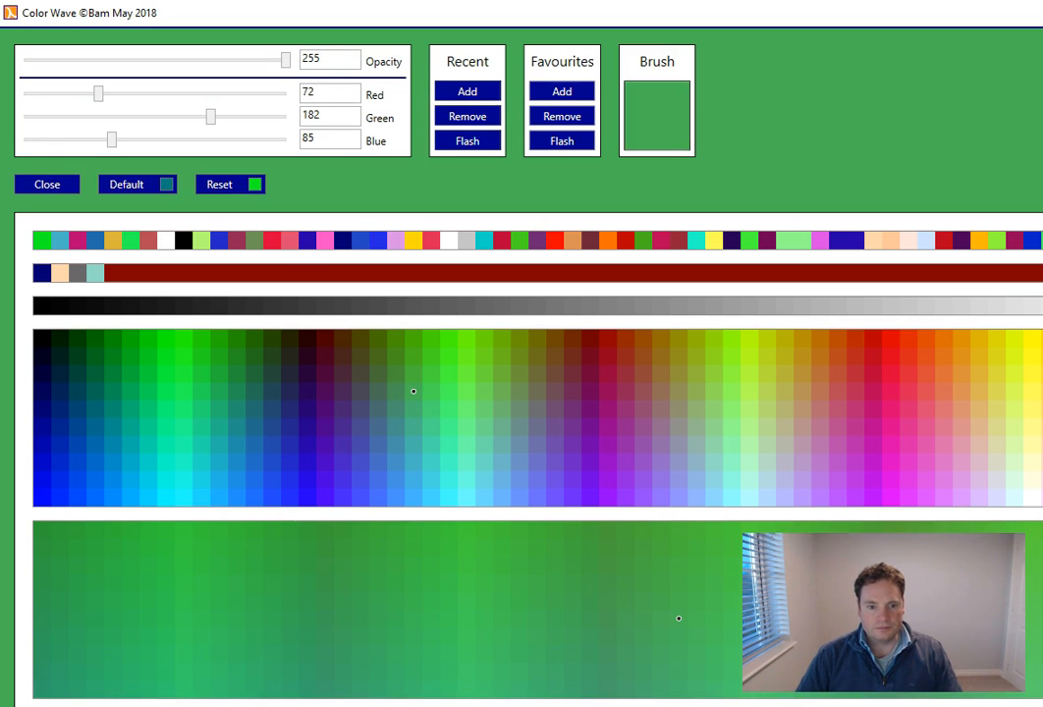
click(1039, 13)
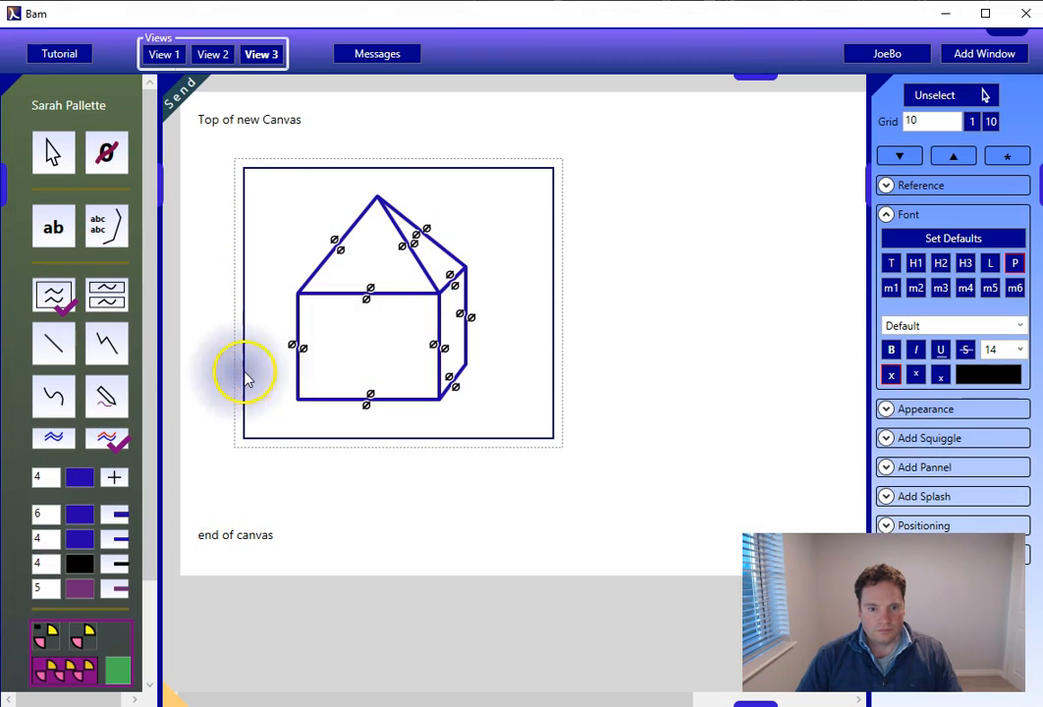
click(303, 352)
Set the fill colour to dark magenta (145, 0, 85) and fill the right side wall.
click(608, 393)
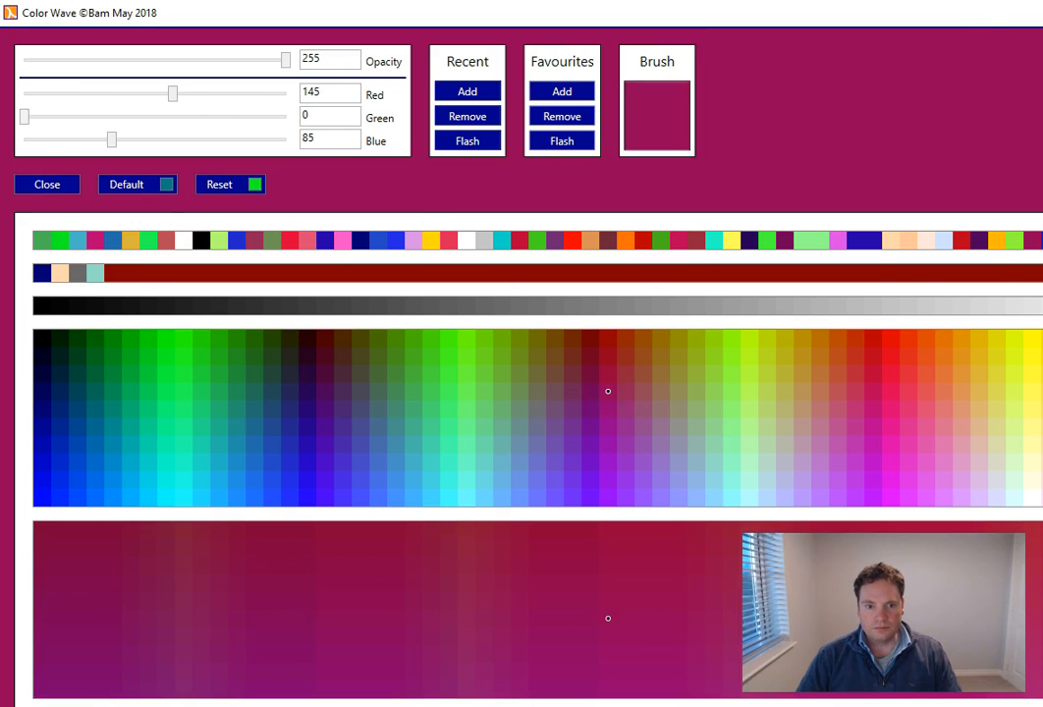
click(1039, 13)
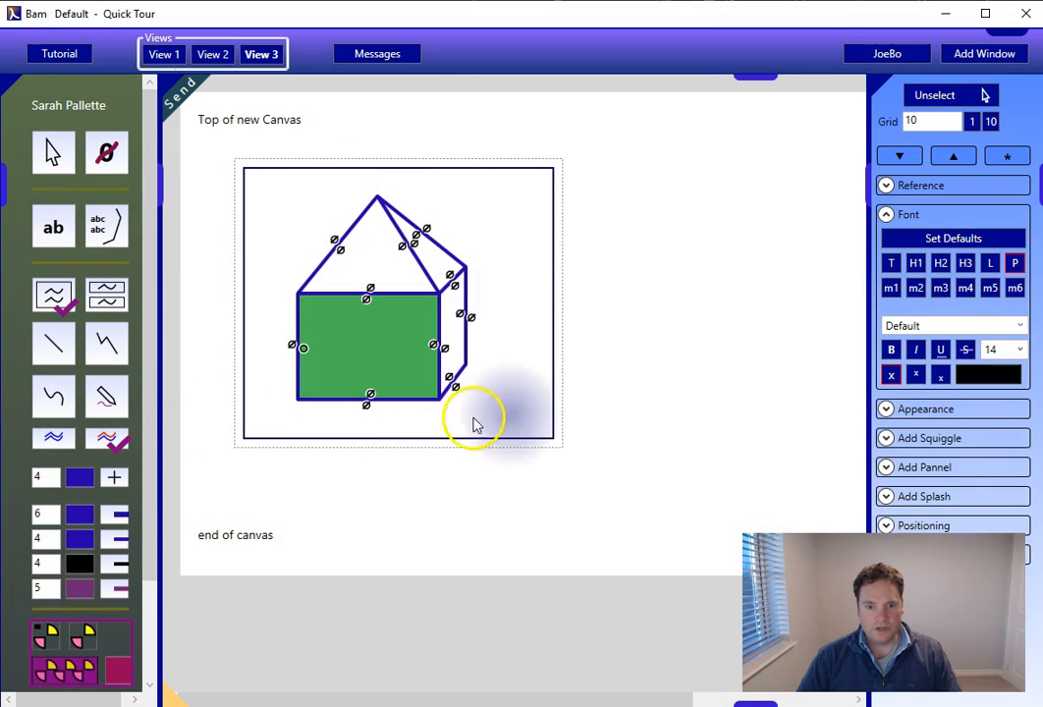
click(457, 315)
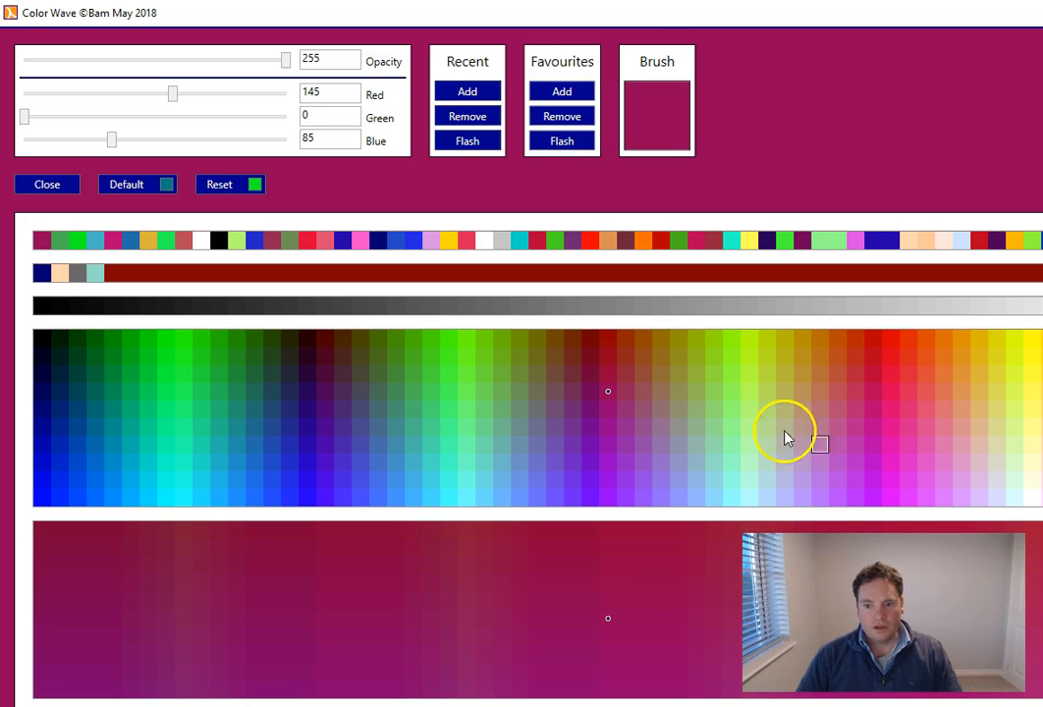
Set the fill colour to tan (218, 182, 141) and fill the front roof triangle.
click(987, 427)
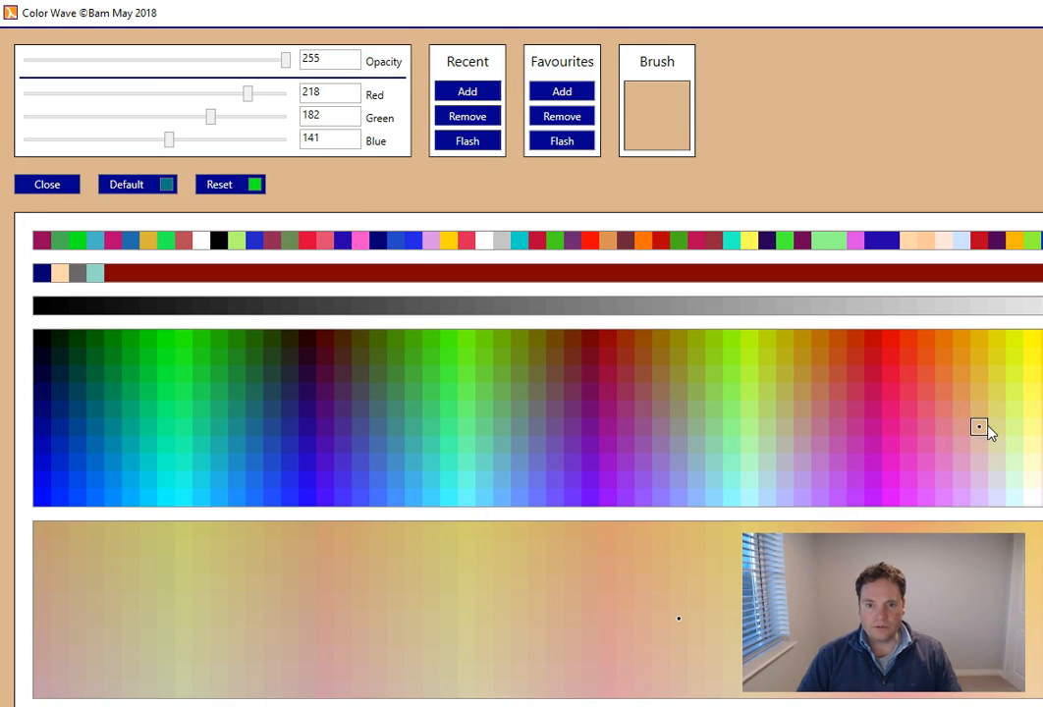
click(47, 185)
click(341, 251)
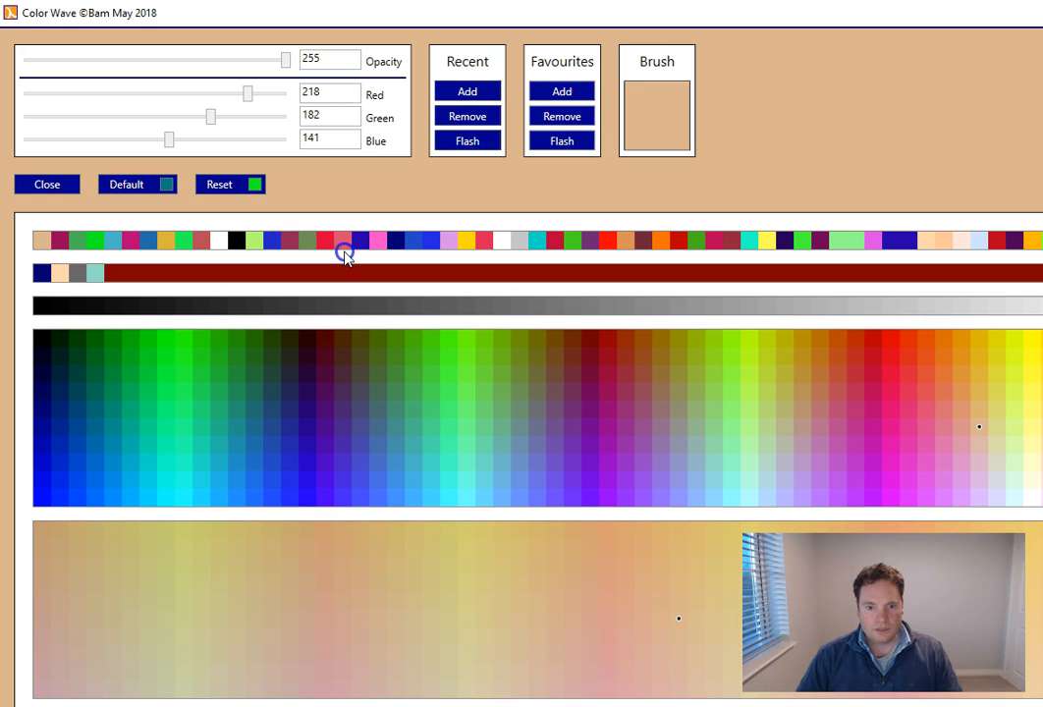
Set the fill colour to light blue, fill the roof's right side and return to the selection tool.
click(219, 480)
click(436, 255)
click(39, 275)
click(44, 183)
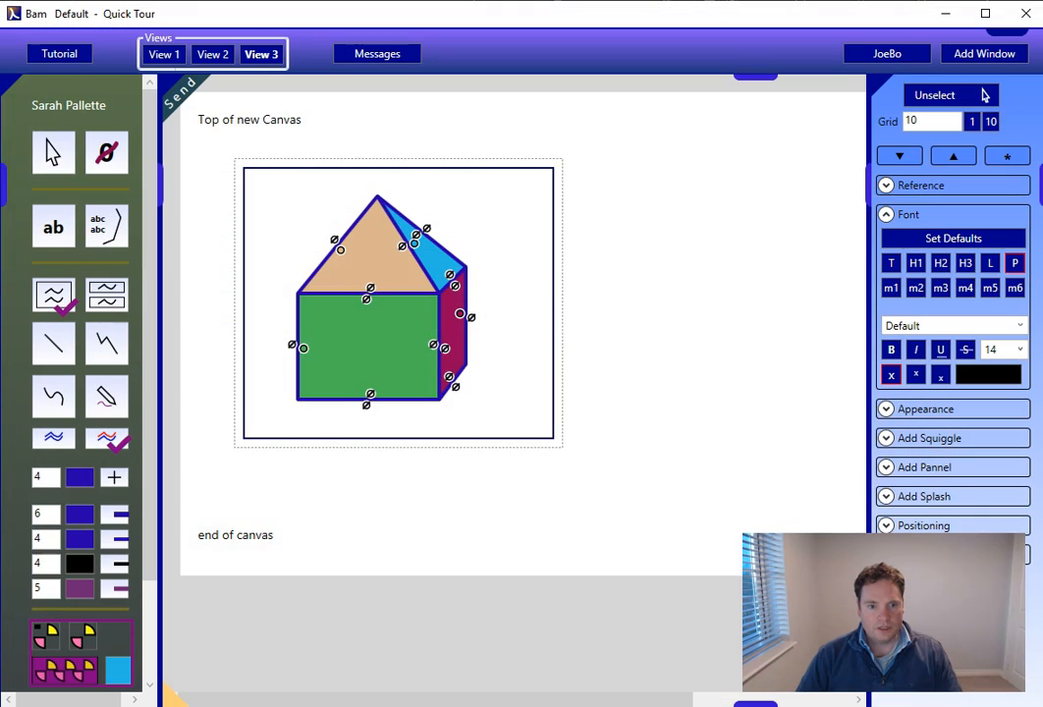
click(51, 151)
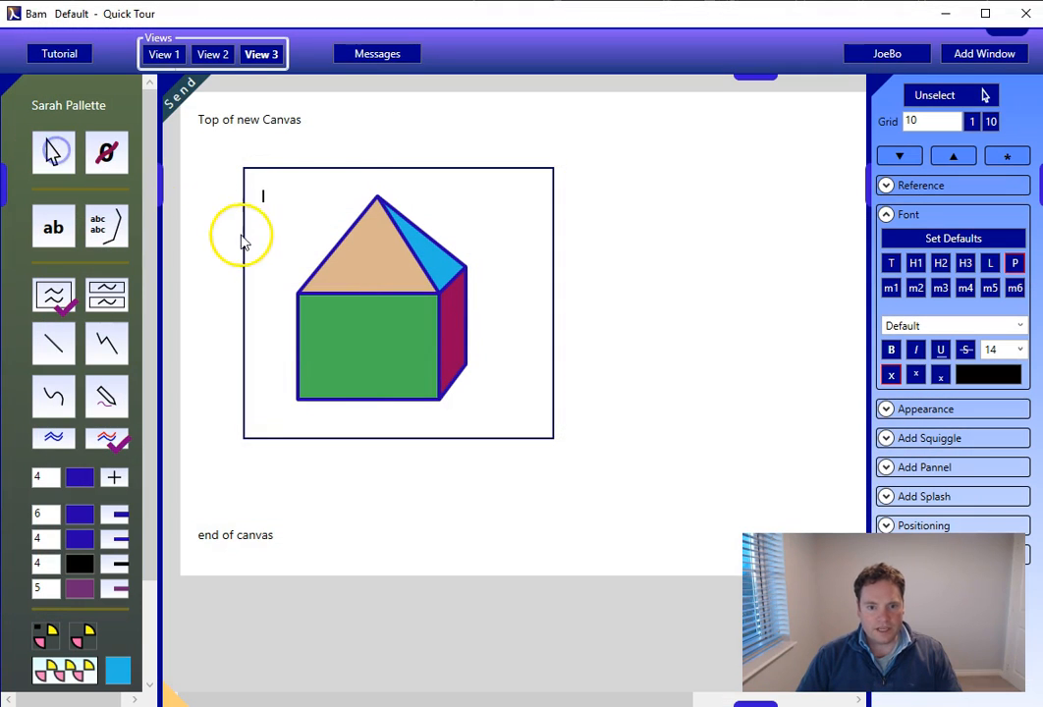
Widen the house by moving the side wall's two rear corners out and up, and its two front corners to the right.
click(465, 268)
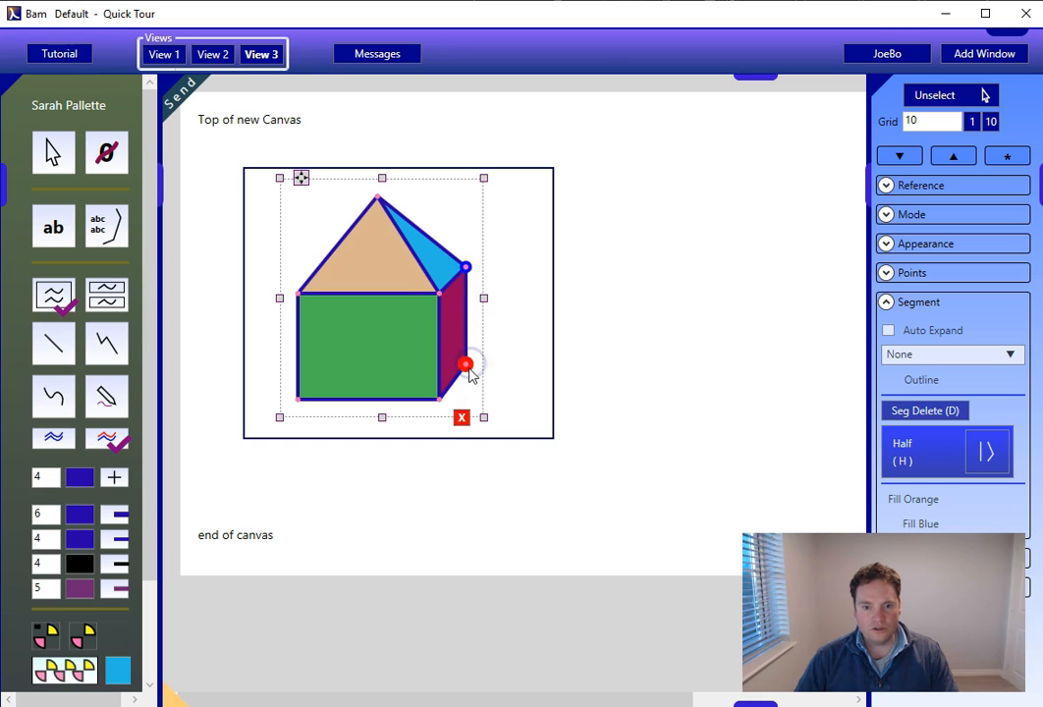
drag(471, 365, 496, 340)
click(439, 397)
click(439, 302)
drag(438, 301, 470, 301)
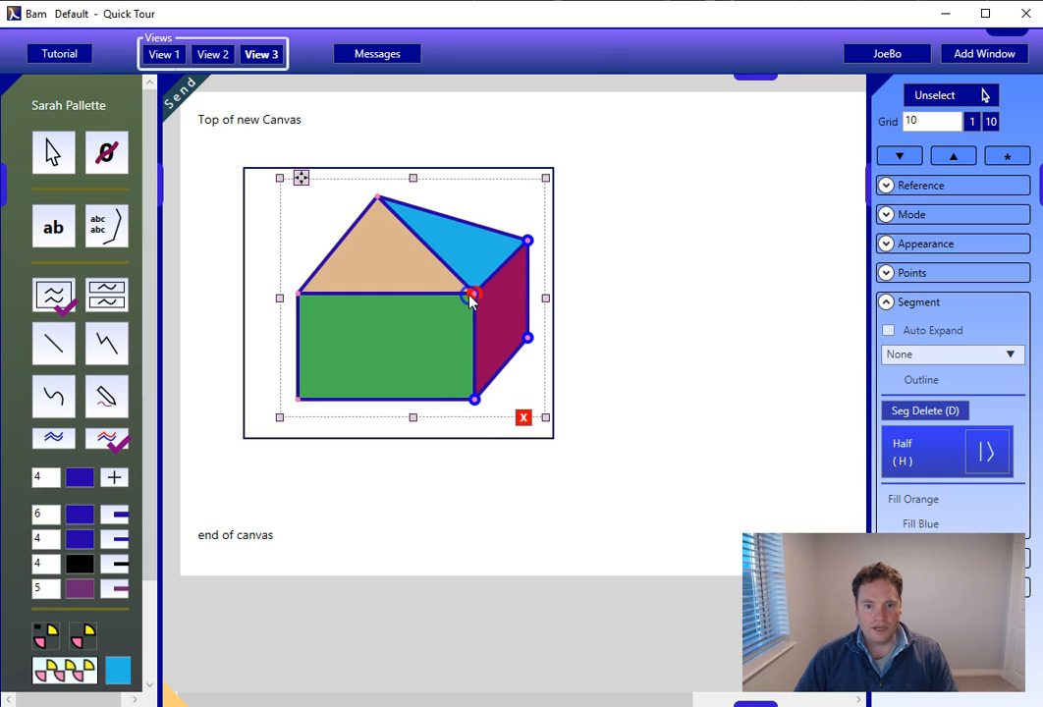
Move the roof apex up and to the right, and lower the three eaves points together.
drag(384, 196, 413, 179)
click(529, 240)
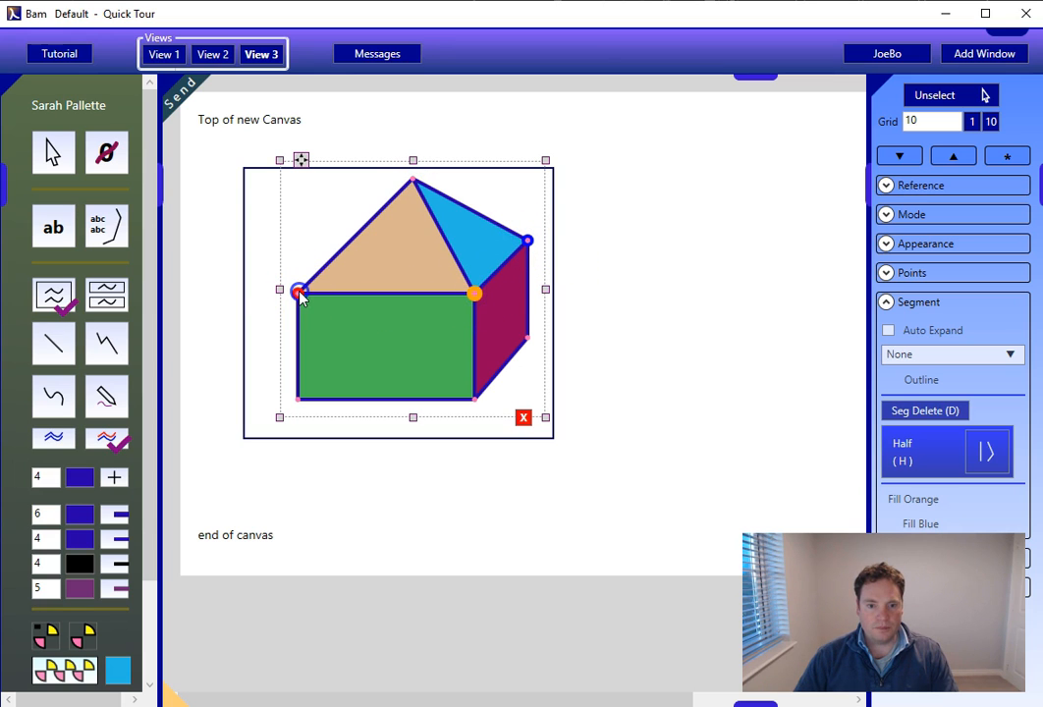
drag(479, 302, 478, 332)
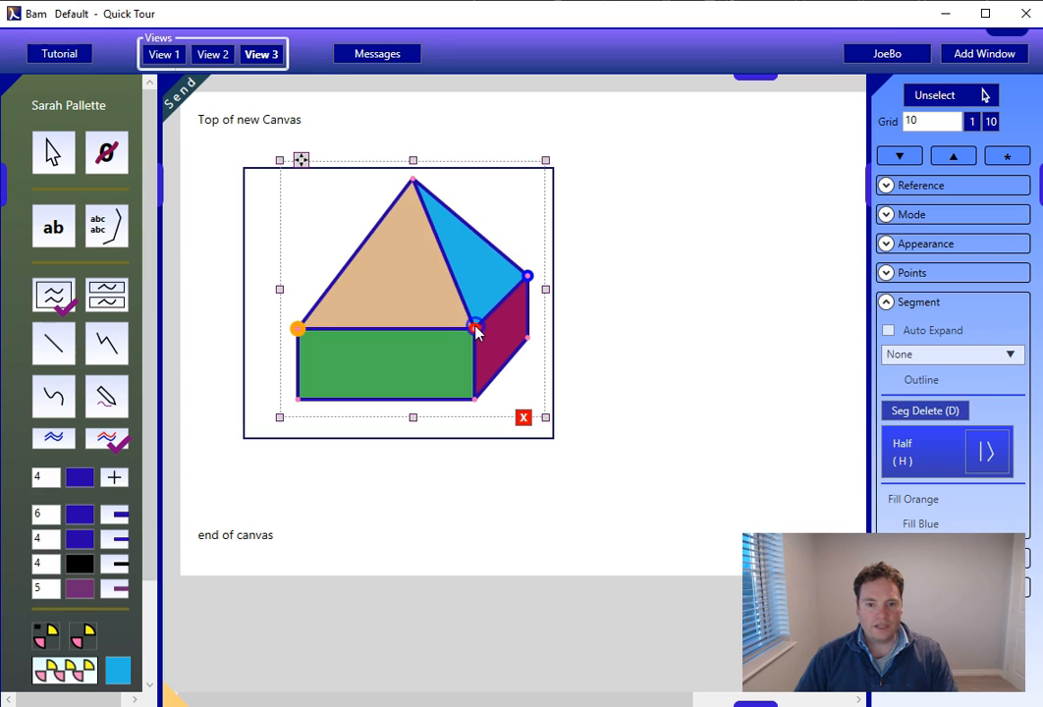
Halve each of the three sloping roof edges and pull the new midpoints slightly inward.
click(354, 263)
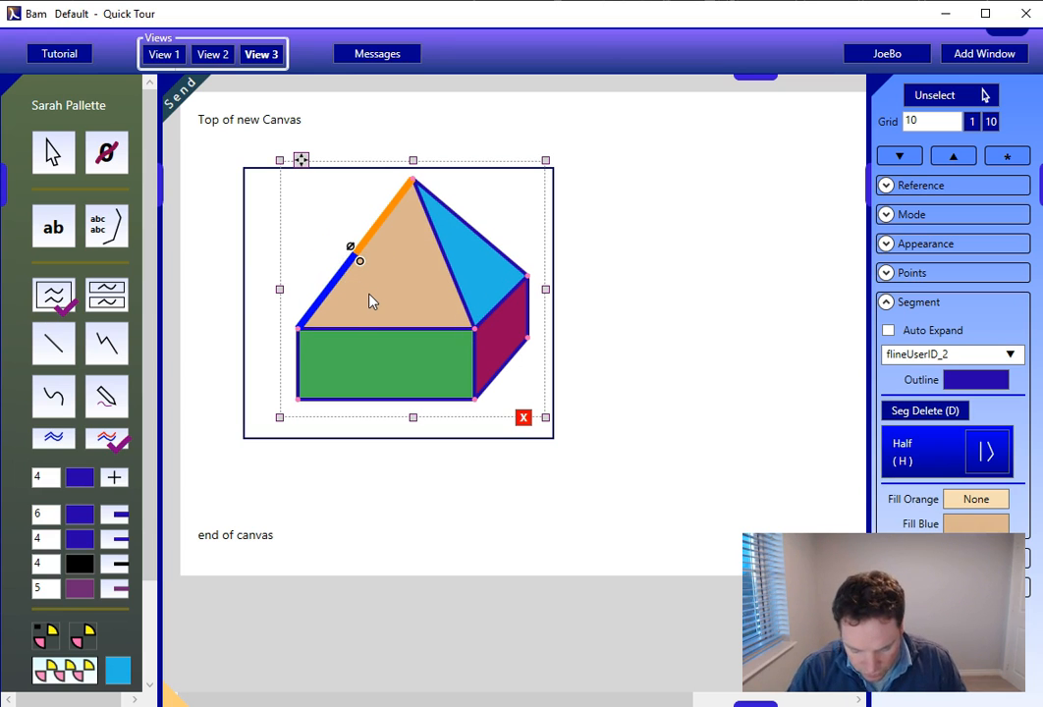
key(h)
drag(356, 262, 363, 263)
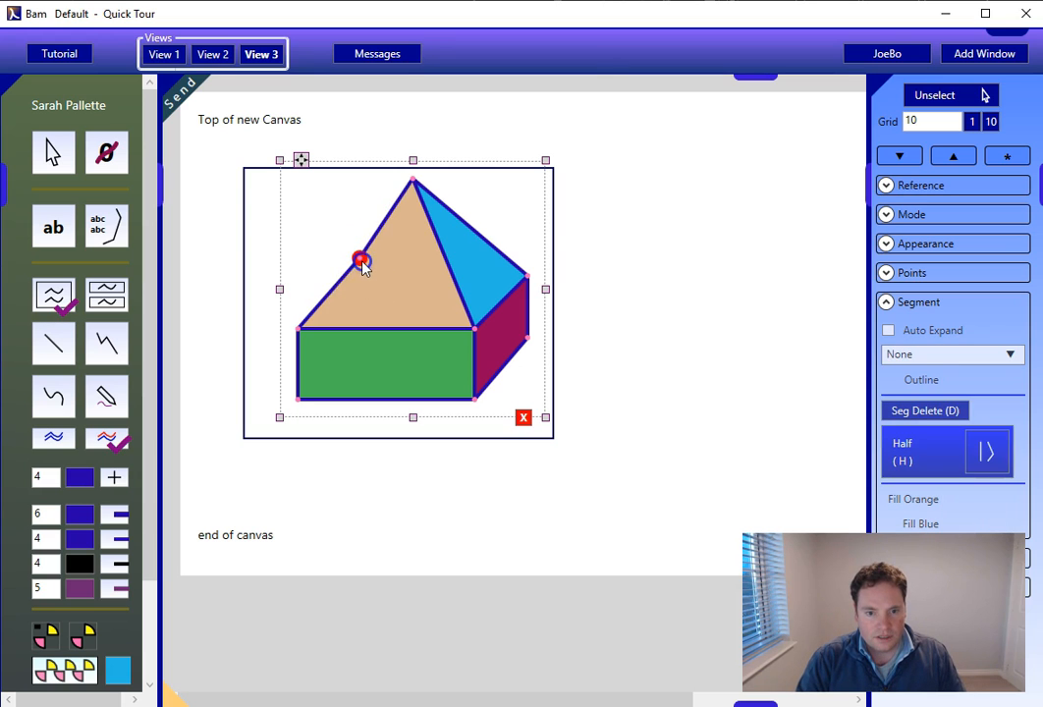
click(440, 241)
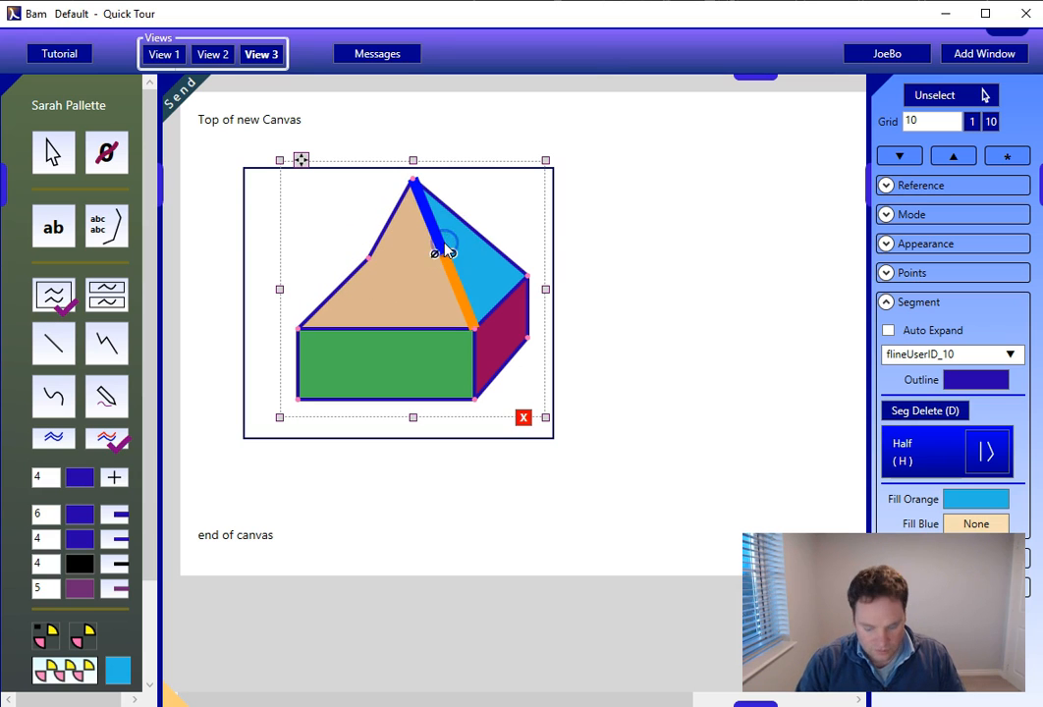
key(h)
click(478, 230)
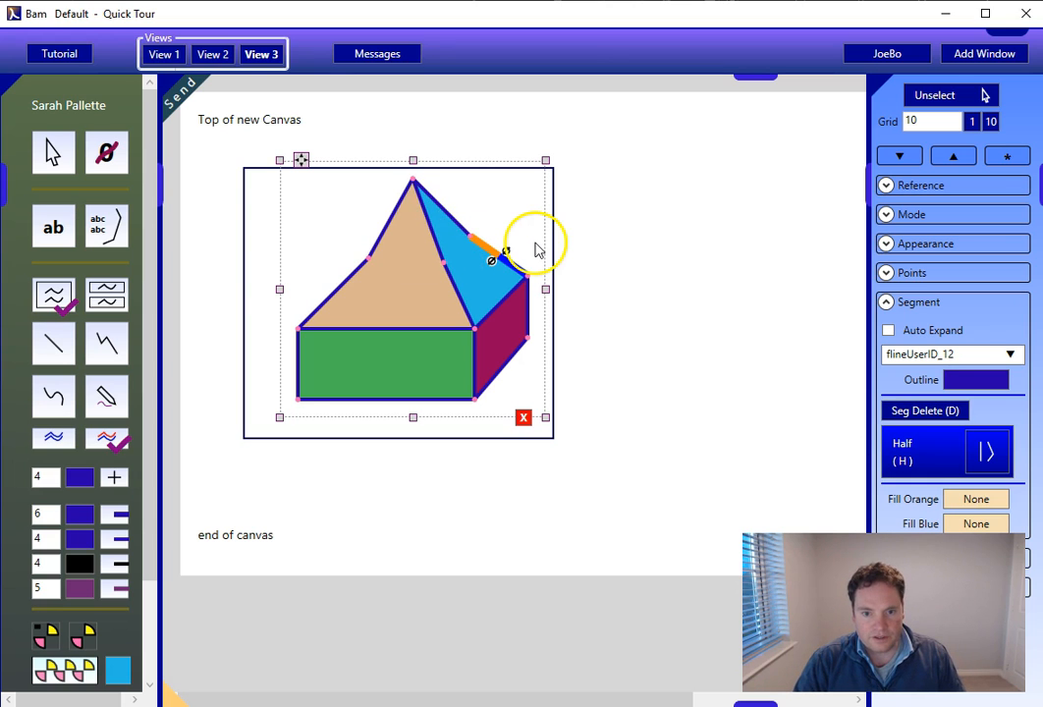
Select the three roof-edge midpoints and turn the sloping edges into smooth curves.
click(263, 243)
click(440, 261)
click(390, 260)
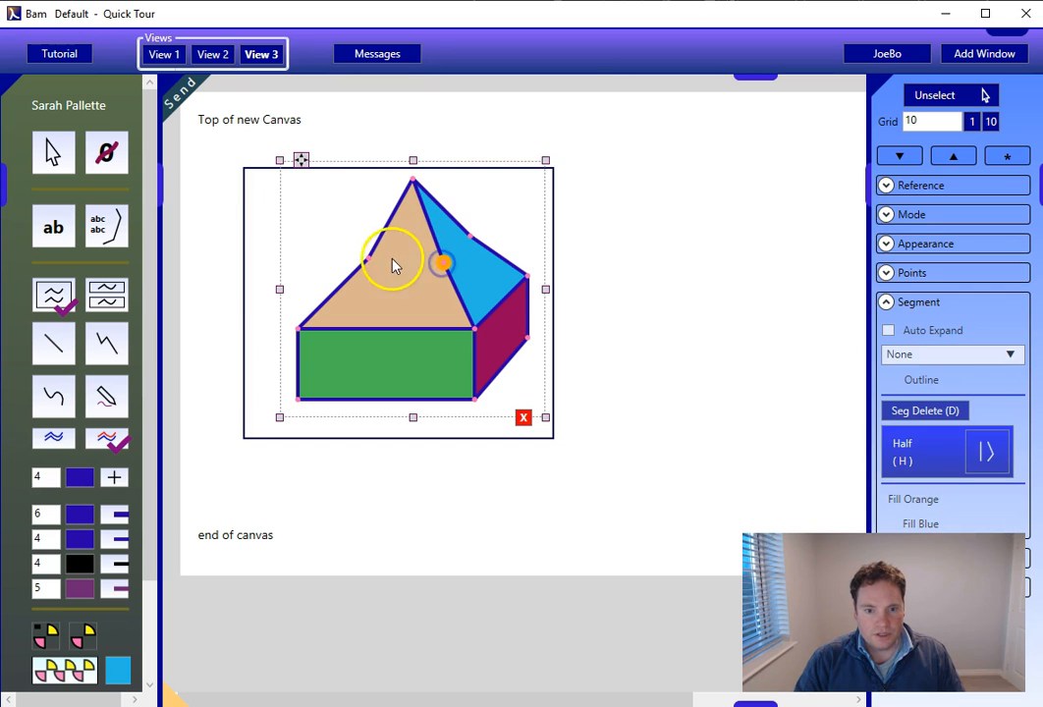
click(468, 238)
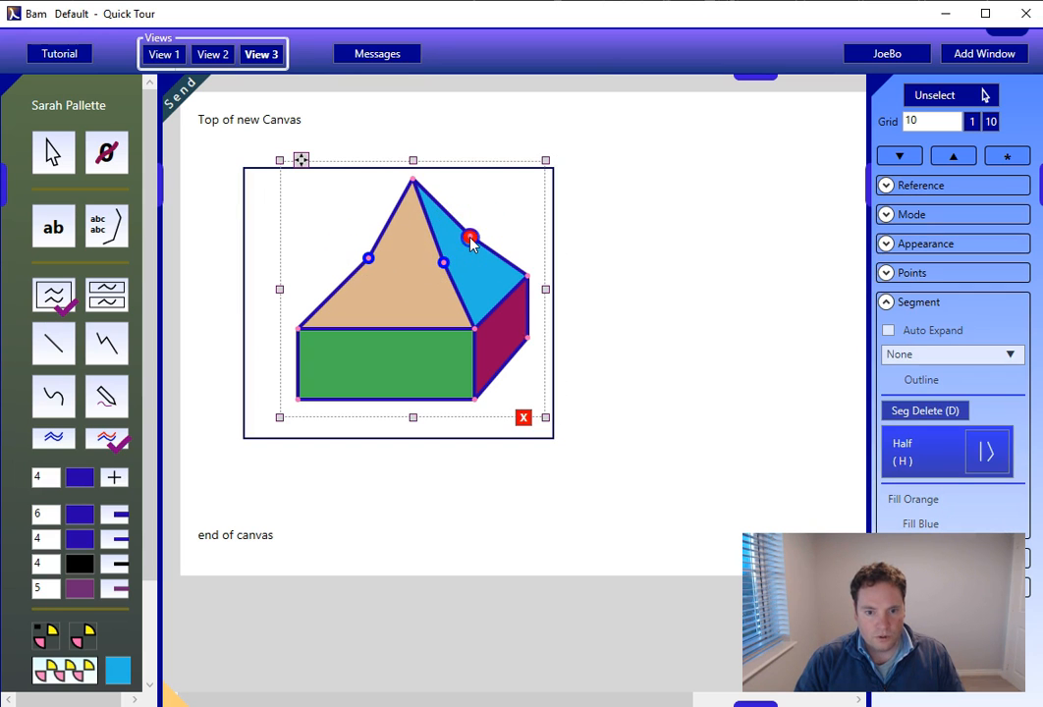
key(c)
click(359, 241)
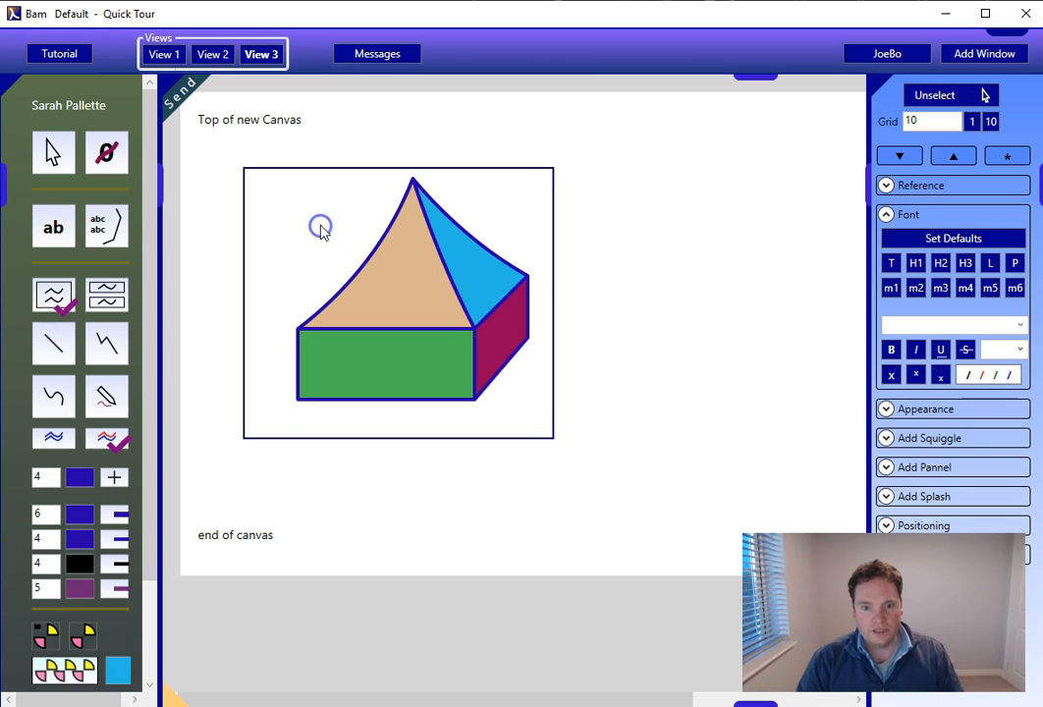
Place a copy of the whole house panel to the right of the original and clear the selection.
click(283, 179)
drag(254, 160, 605, 168)
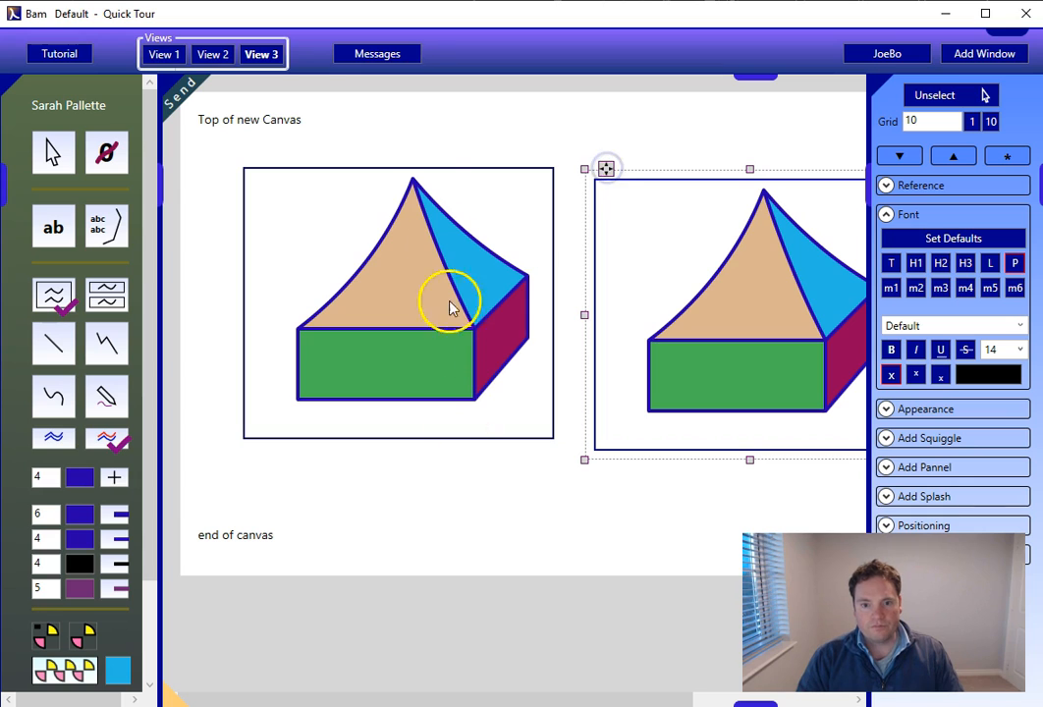
click(393, 127)
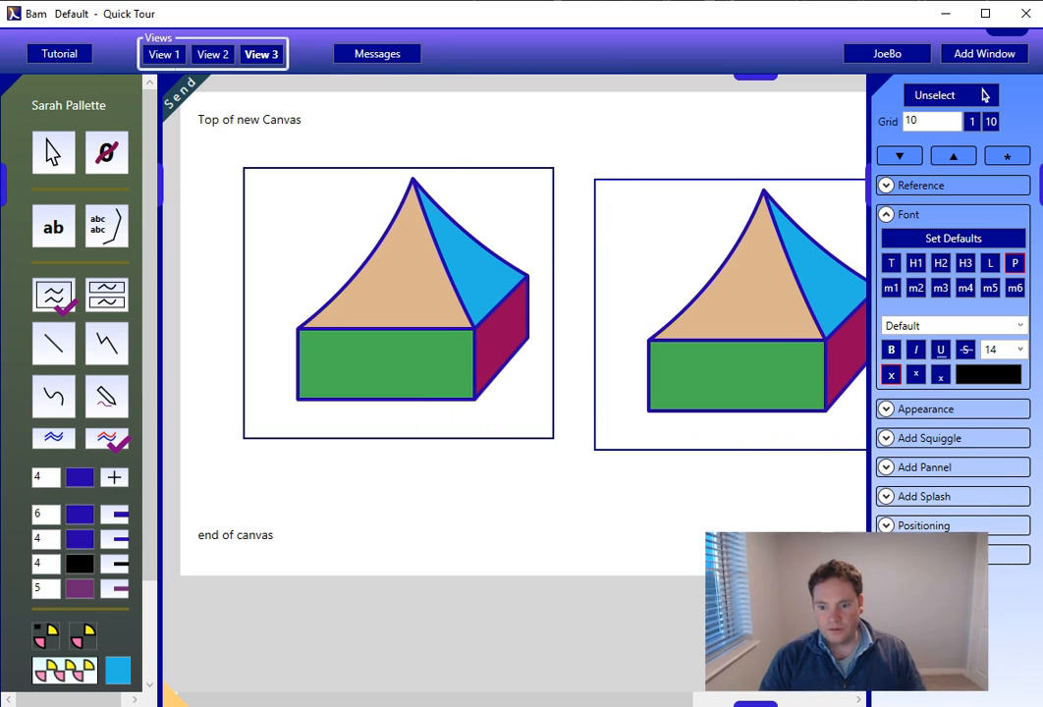
Set the canvas width to 700.
click(893, 555)
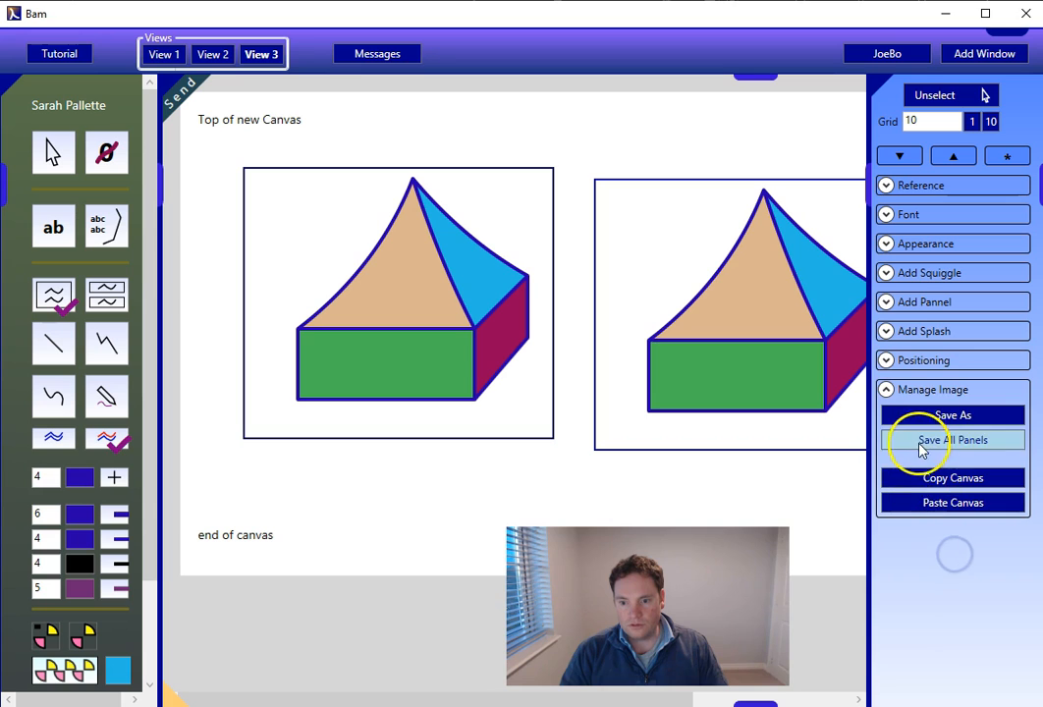
click(891, 360)
click(916, 390)
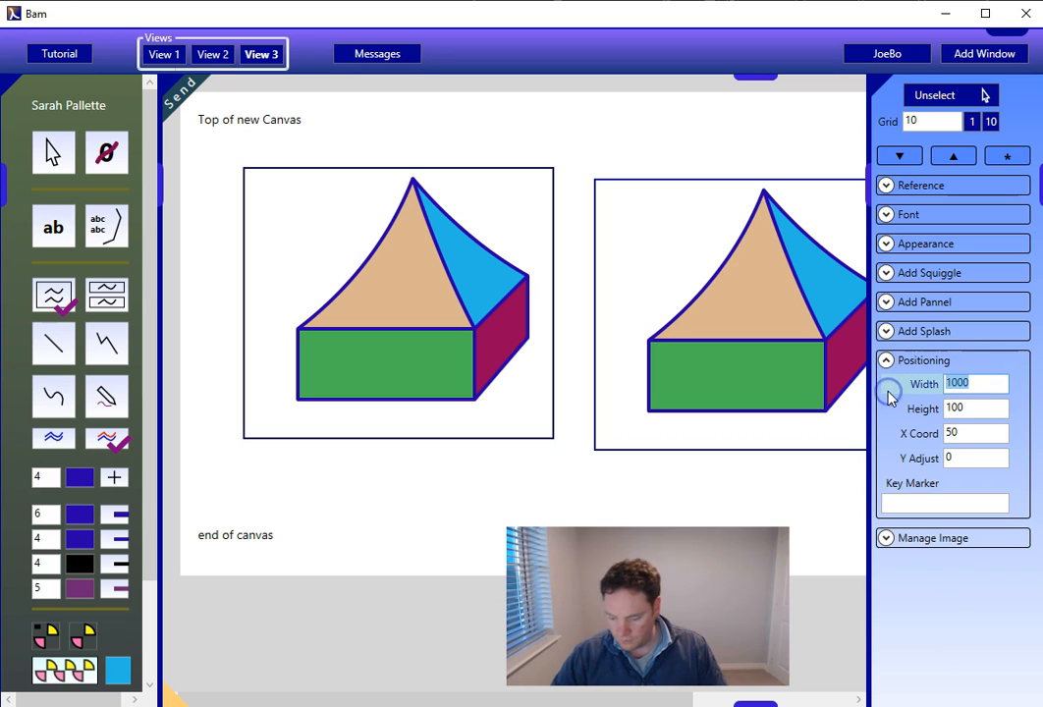
text(700)
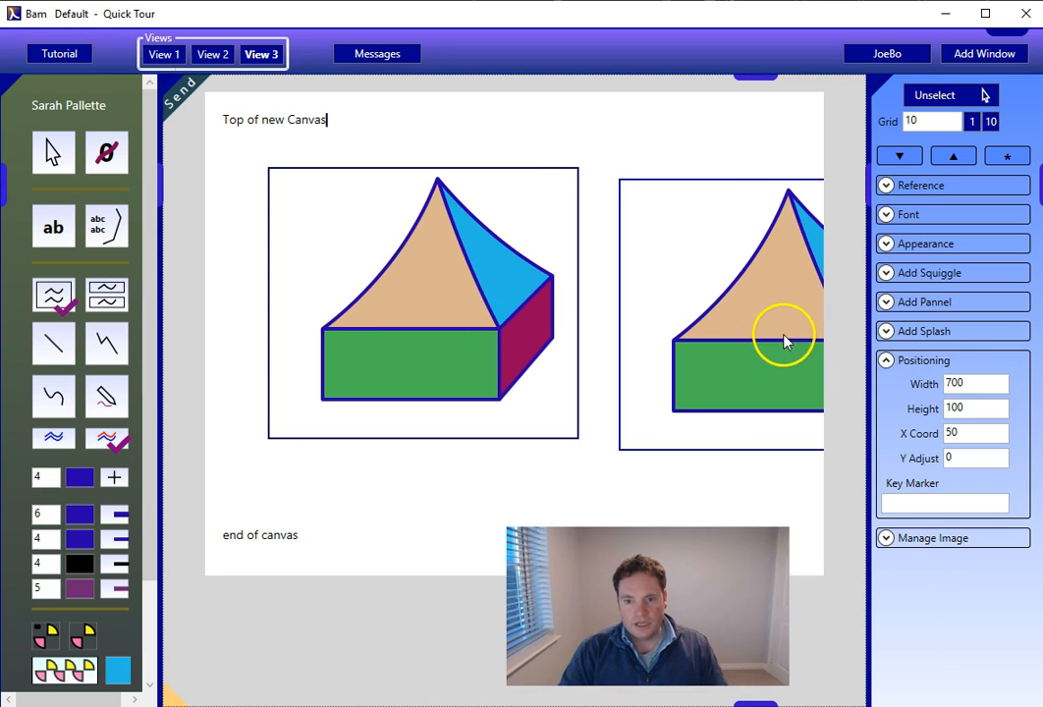
Move the first house panel up to the canvas's upper-left corner and place the second panel directly beneath it.
click(491, 191)
drag(280, 157, 253, 116)
click(677, 218)
drag(628, 175, 405, 410)
drag(385, 472, 251, 435)
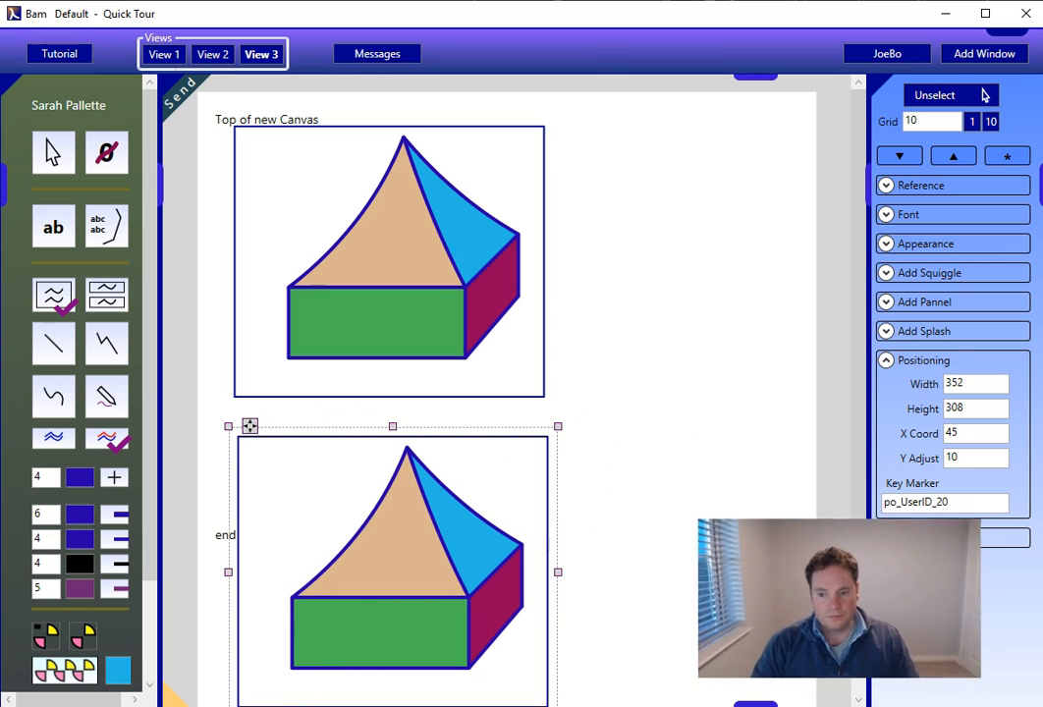
Recolour the front roof face of the lower house brown, with red 145, green 109 and blue 56.
click(375, 541)
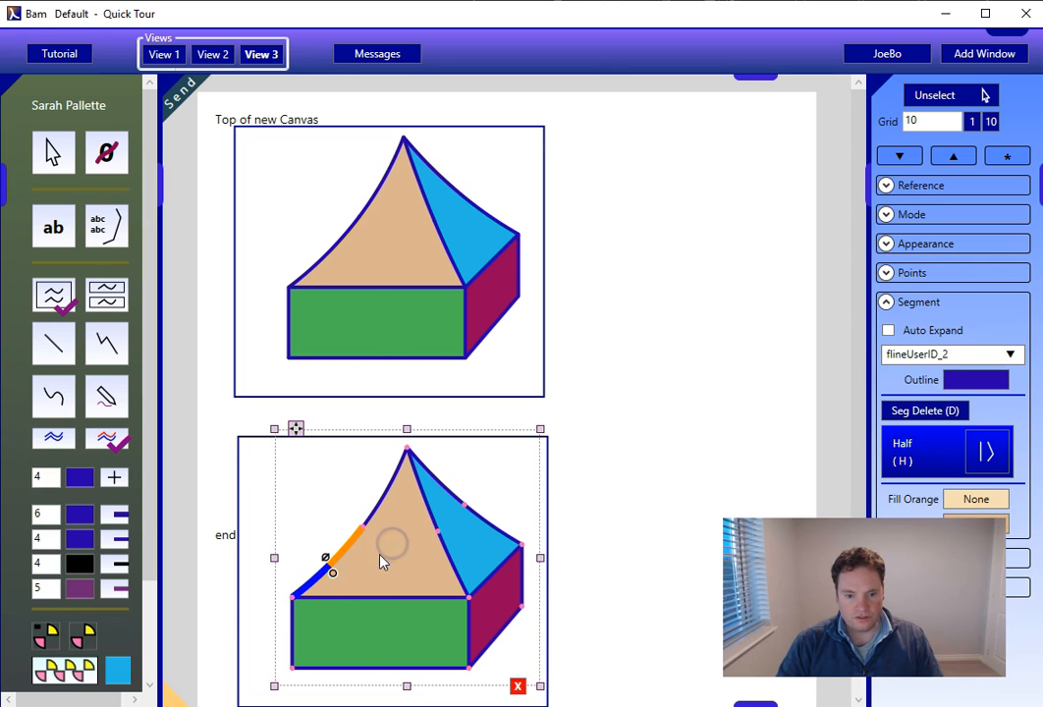
double_click(334, 576)
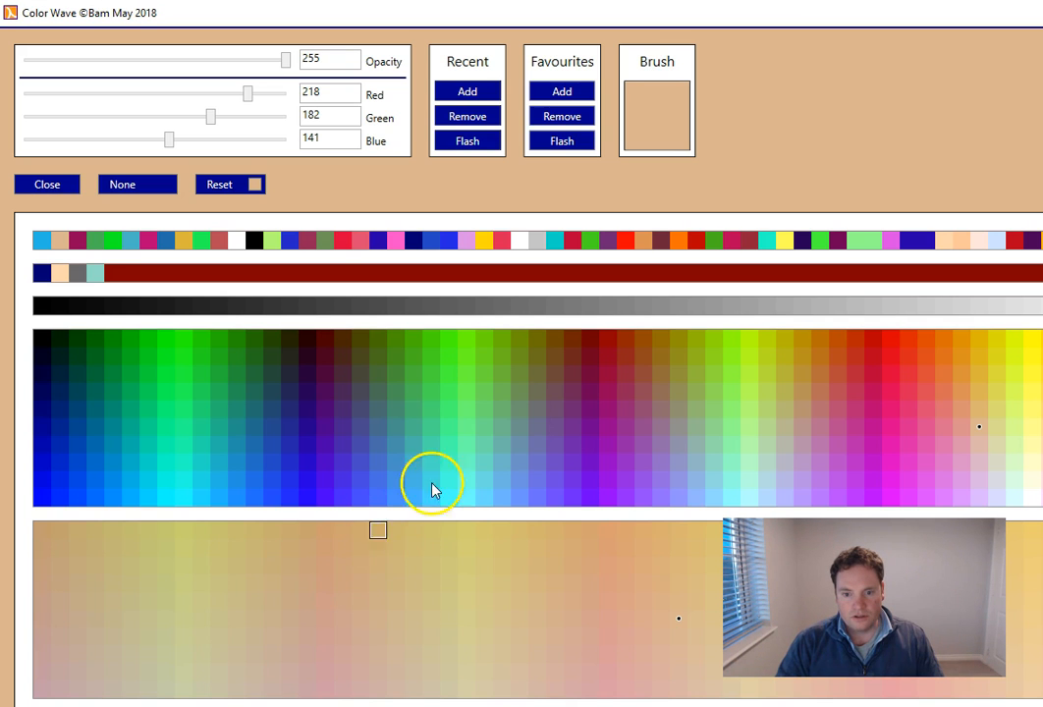
click(659, 375)
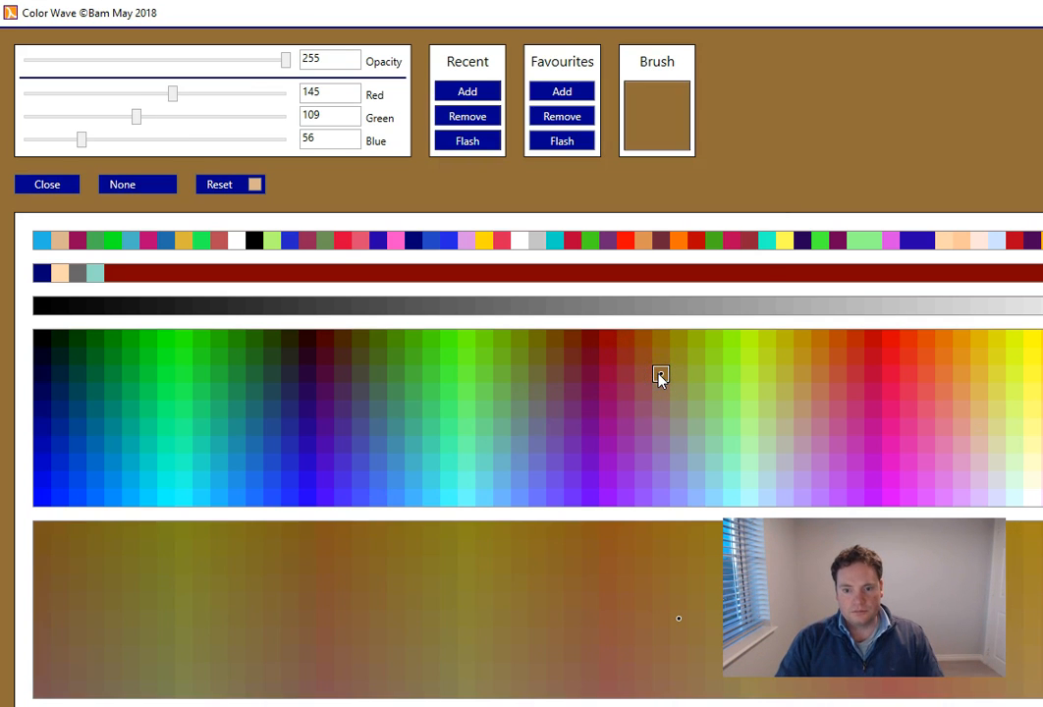
key(alt+F4)
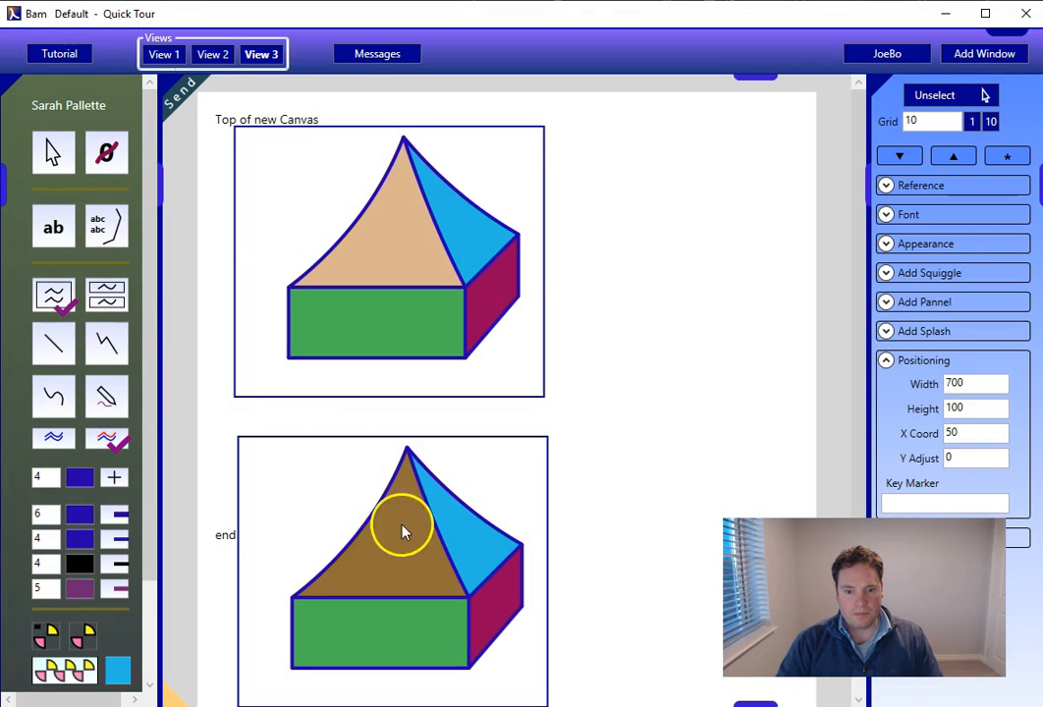
Recolour the blue side roof face of the lower house red, with red 218, green 0 and blue 56.
click(480, 539)
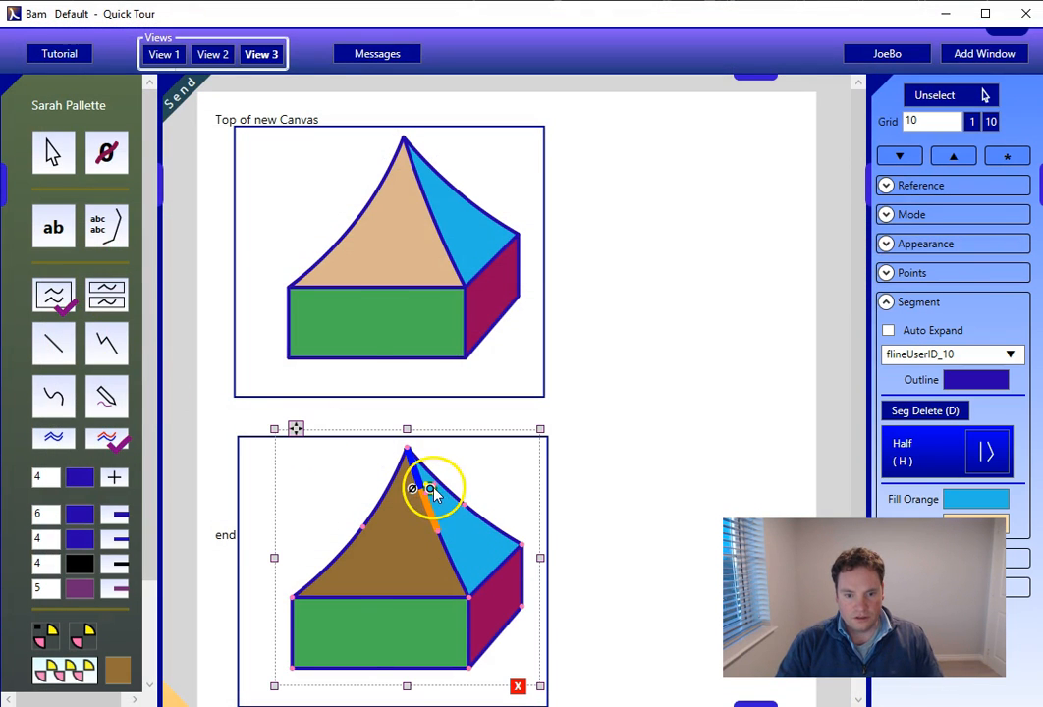
double_click(433, 491)
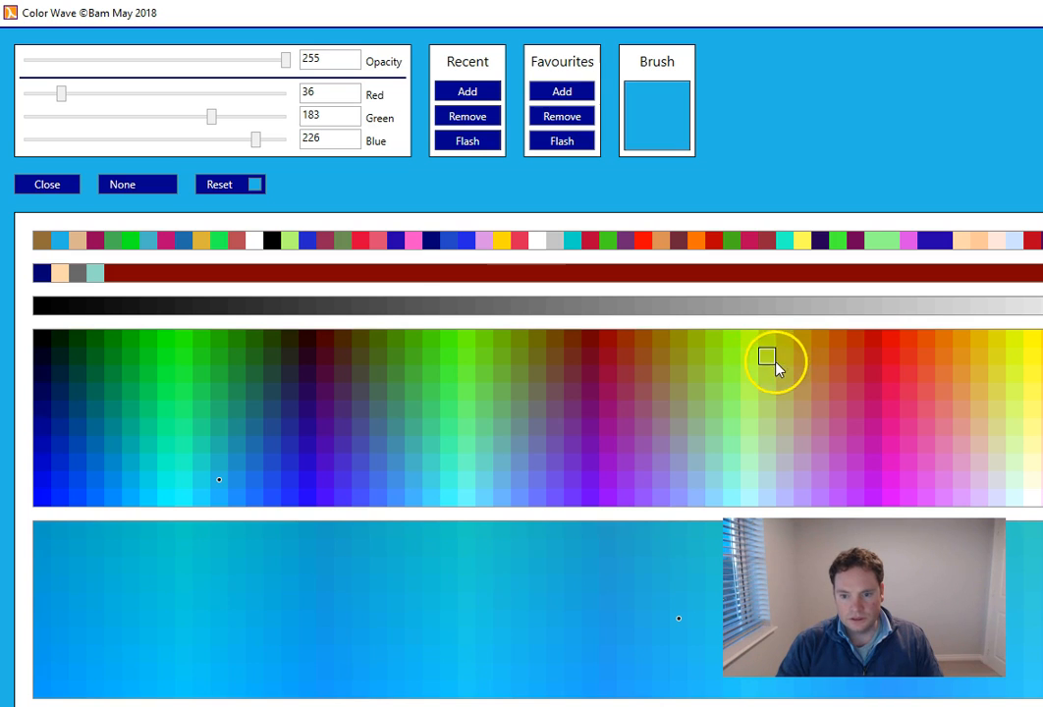
click(895, 369)
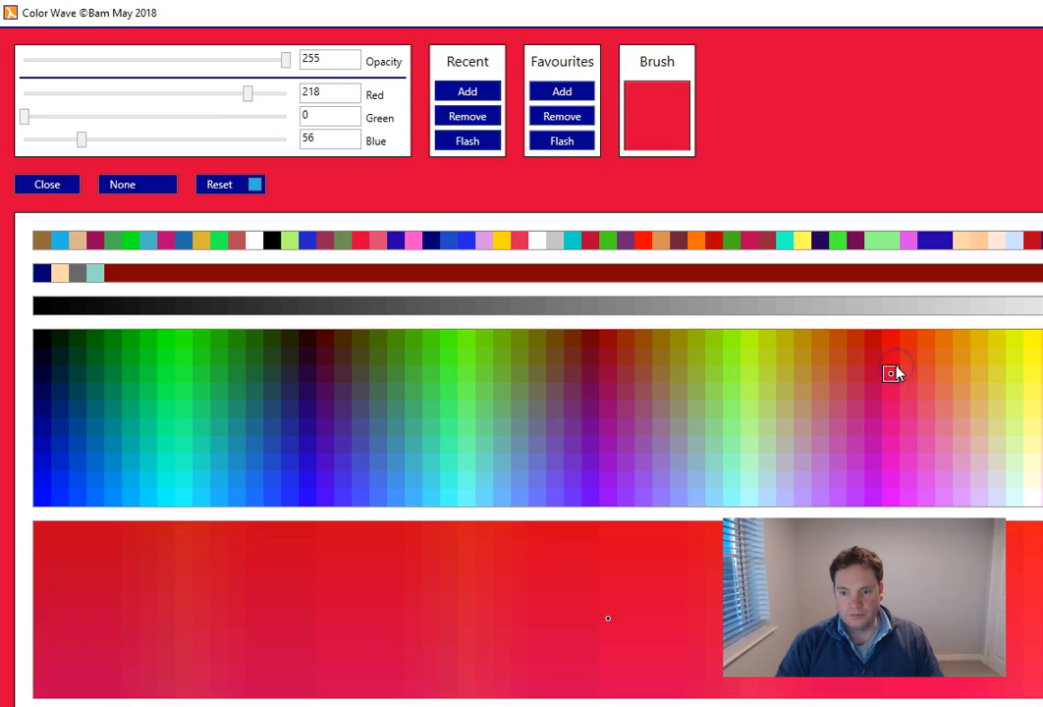
key(alt+F4)
Widen the upper panel to 654 by extending its right edge.
click(533, 355)
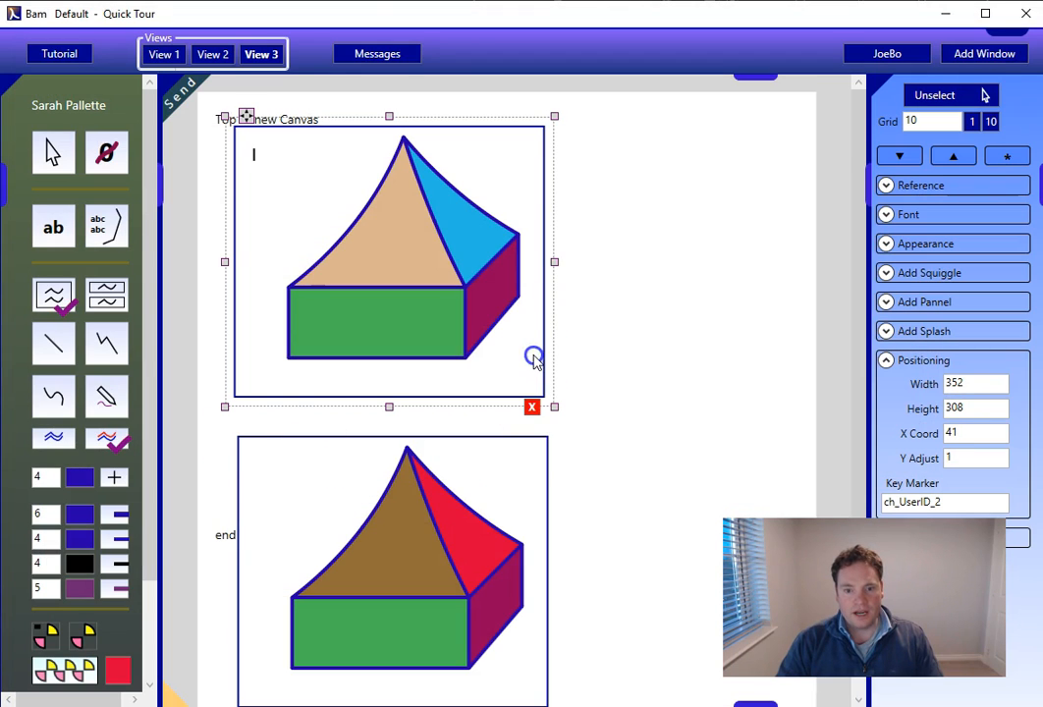
drag(553, 260, 817, 260)
Try to nest the recoloured house panel inside the widened panel, and move it back out below.
click(312, 473)
drag(249, 426, 552, 254)
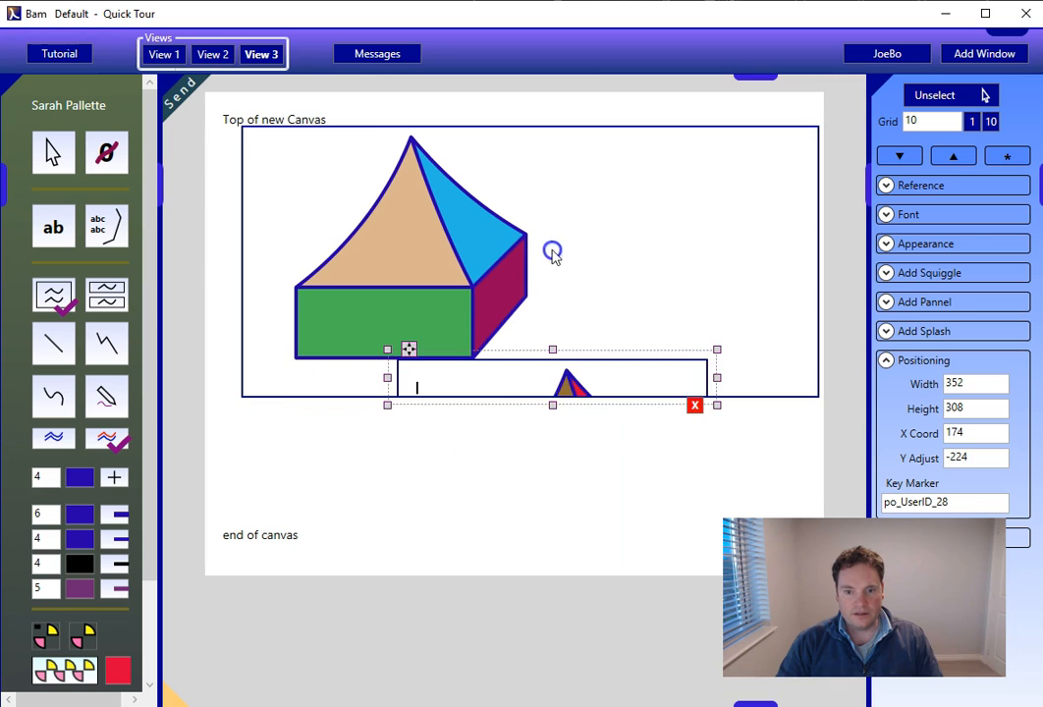
drag(557, 187, 409, 568)
Extend the wide panel's height to 359 and move the recoloured house panel into its right half.
click(528, 360)
drag(522, 403, 518, 454)
click(484, 599)
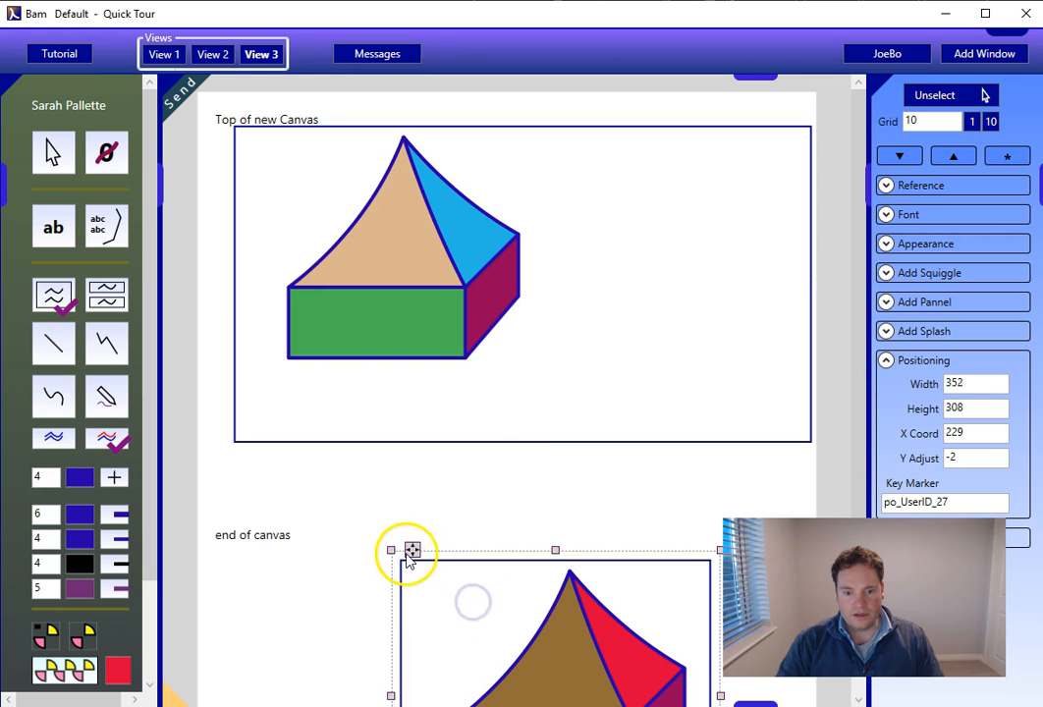
drag(412, 544, 499, 143)
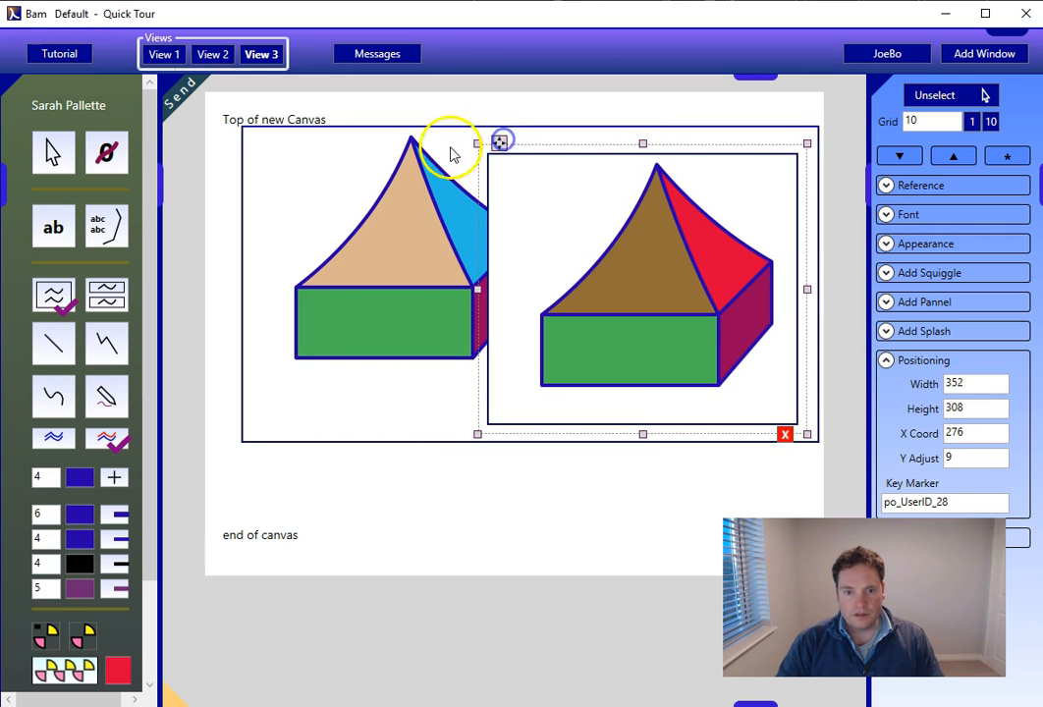
Move the tan and blue house down and to the left inside the outer panel.
click(420, 171)
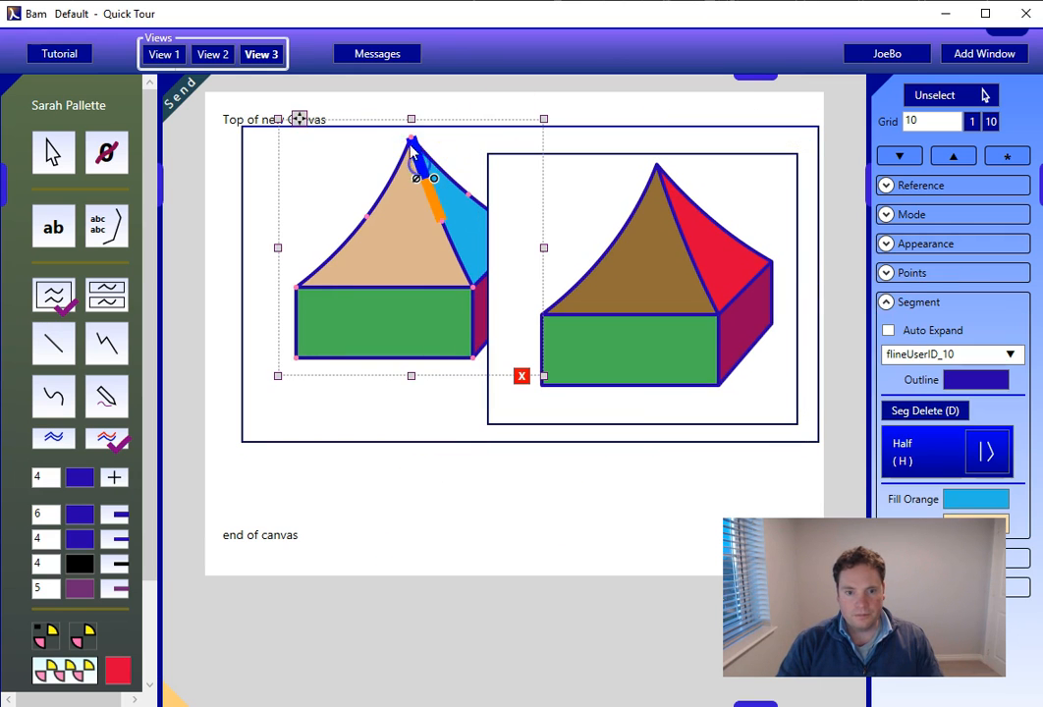
click(301, 126)
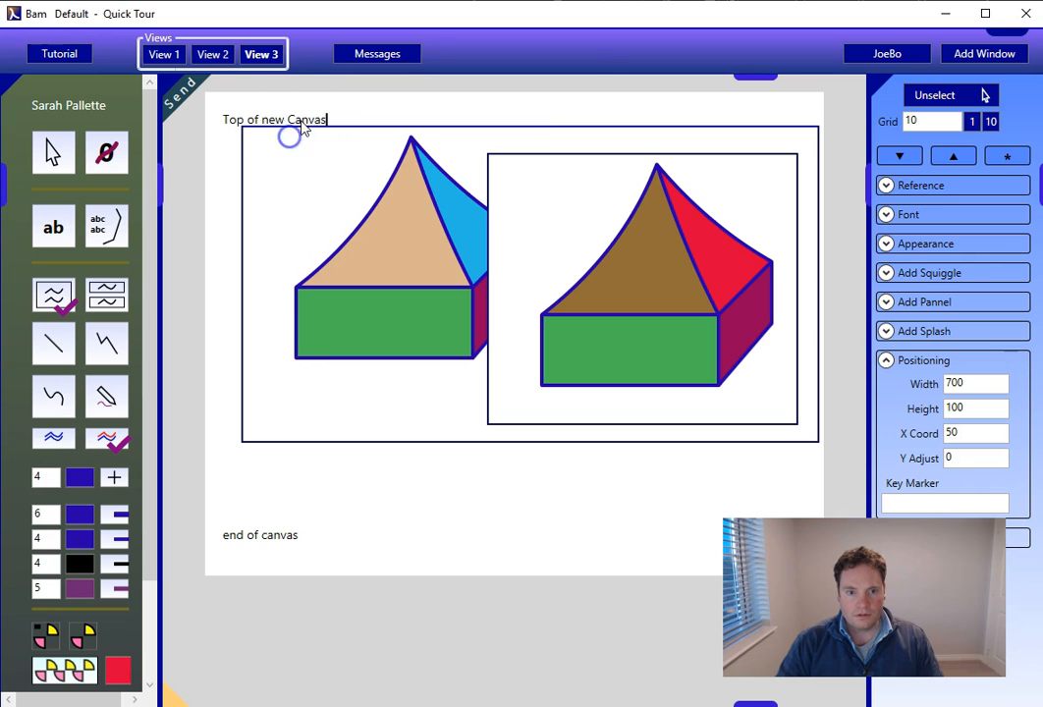
click(355, 226)
drag(299, 119, 272, 155)
Narrow the nested panel to a width of 301 from its left edge and shift its house left and down to fit.
click(534, 197)
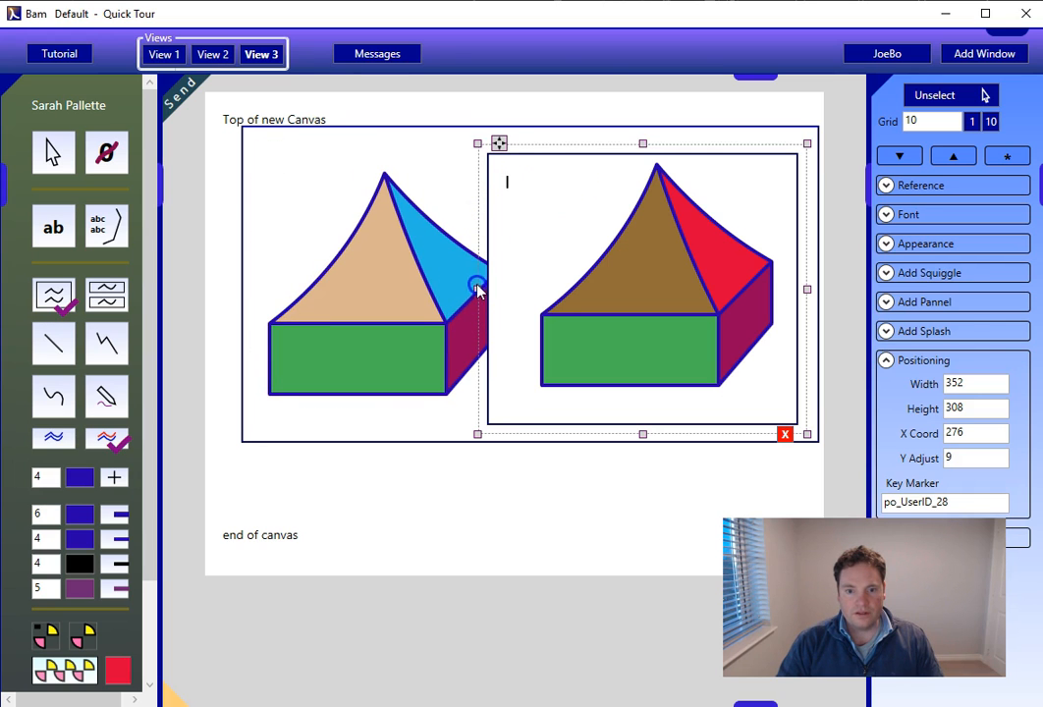
click(478, 288)
click(553, 265)
drag(480, 284, 522, 275)
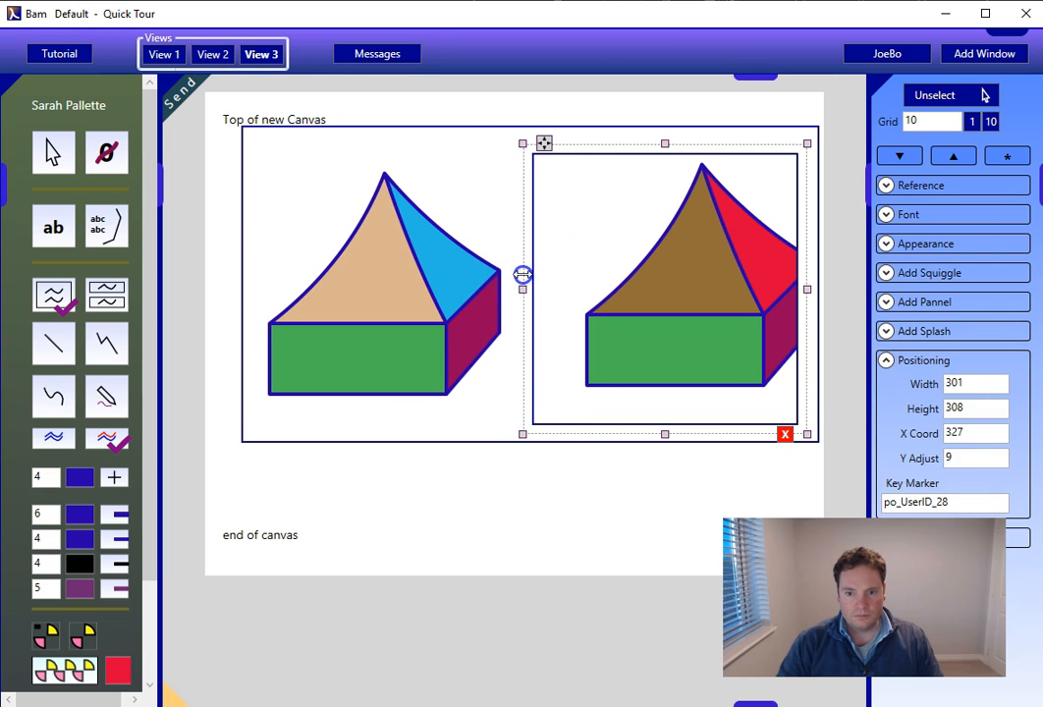
click(646, 267)
drag(595, 151, 566, 171)
Nest a copy of the outer panel inside the original and delete the copy.
click(334, 170)
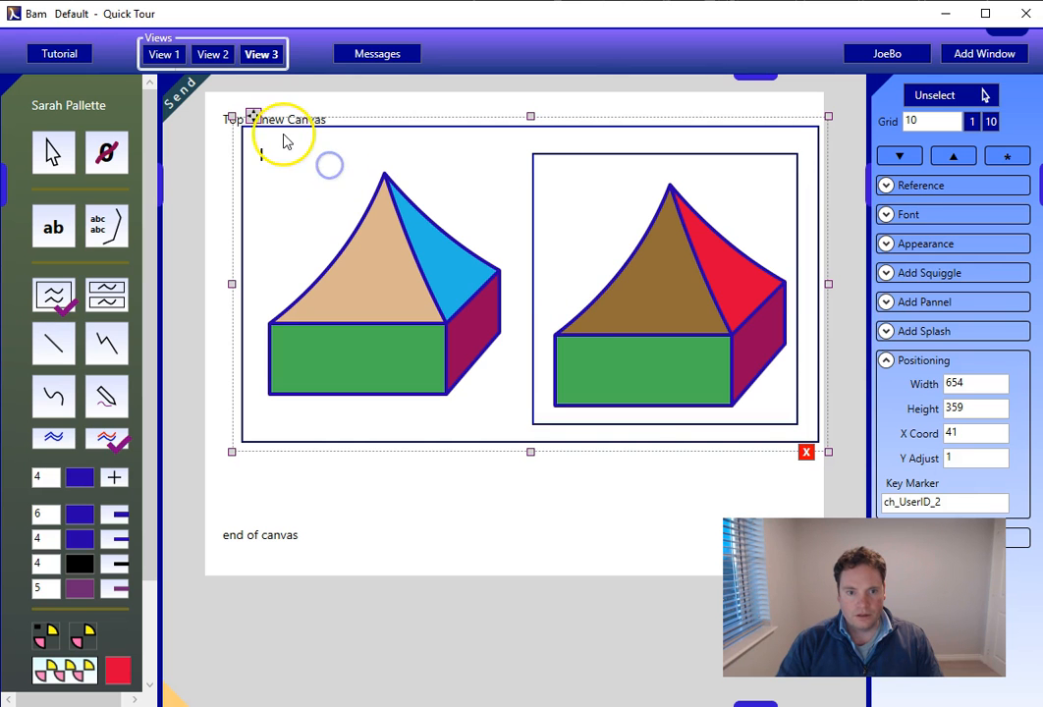
drag(251, 112, 246, 531)
drag(255, 448, 268, 296)
key(Up)
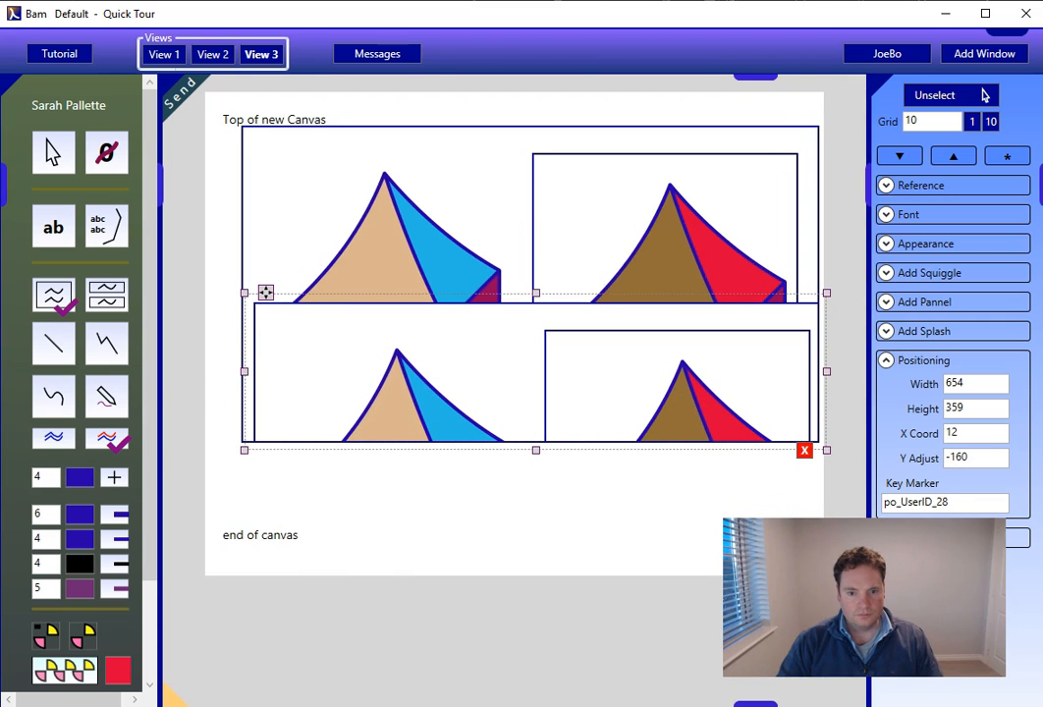
click(806, 452)
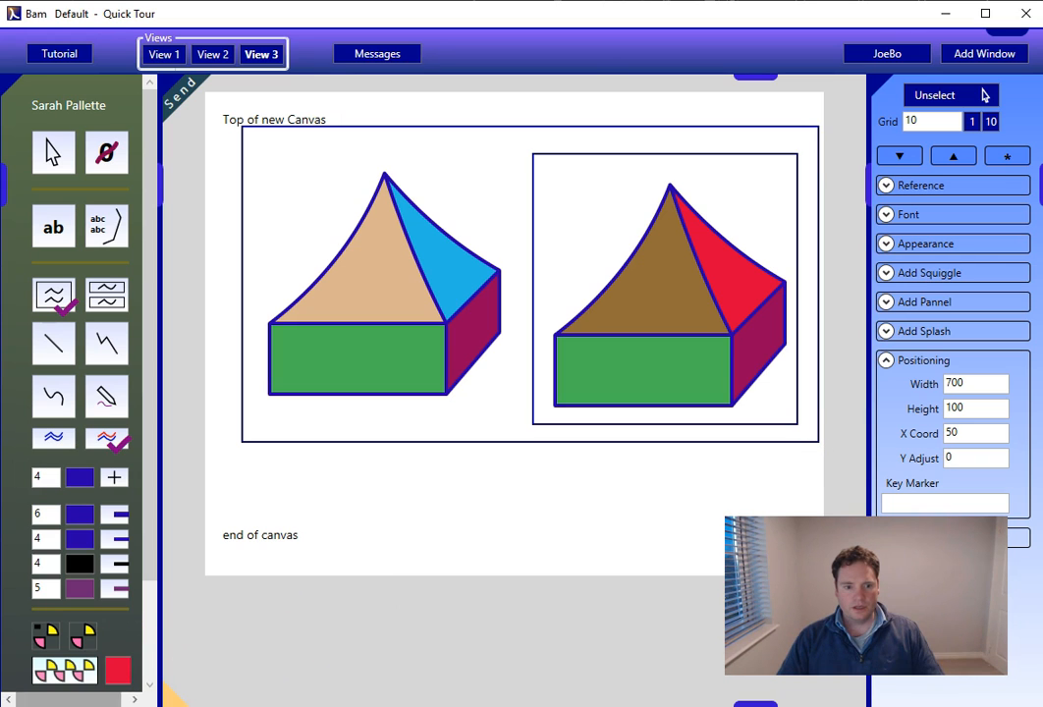
Draw a small closed curved blob in the outer panel's upper-left corner.
click(54, 396)
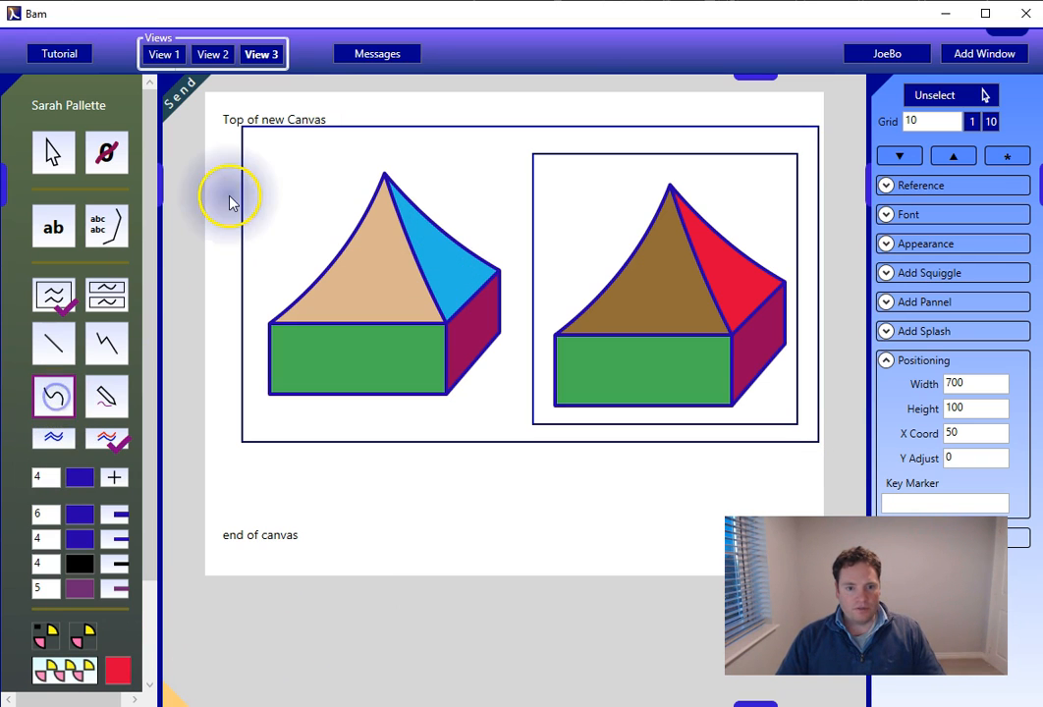
mouse_move(275, 160)
mouse_down()
mouse_move(249, 197)
mouse_move(284, 229)
mouse_move(302, 192)
mouse_move(321, 183)
mouse_up()
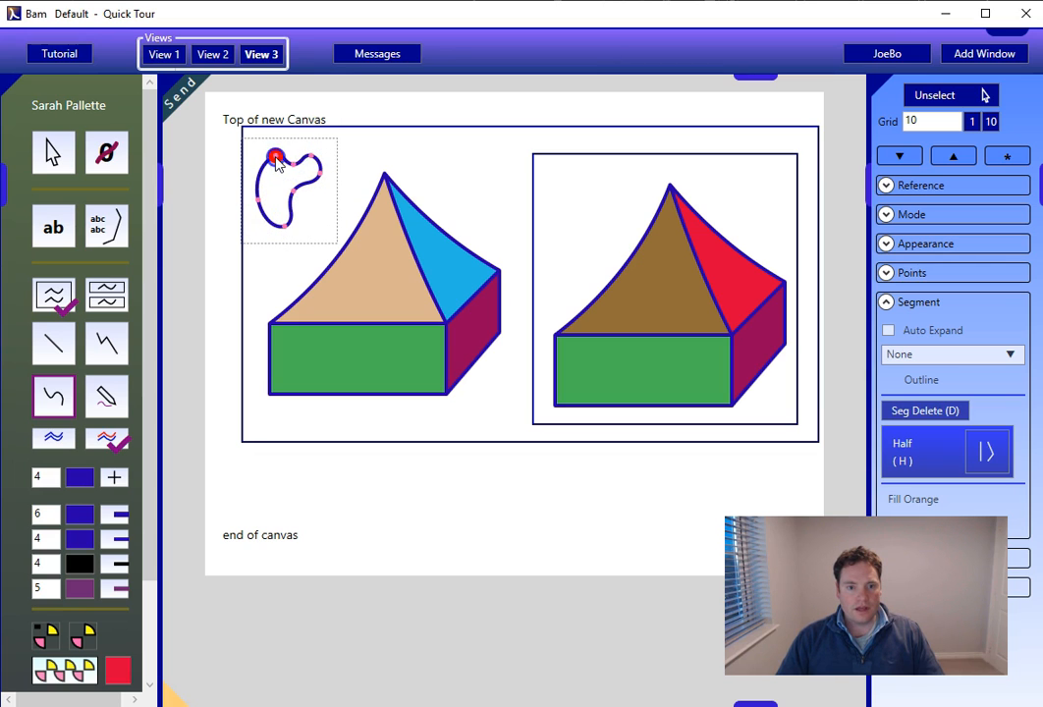
drag(280, 192, 279, 190)
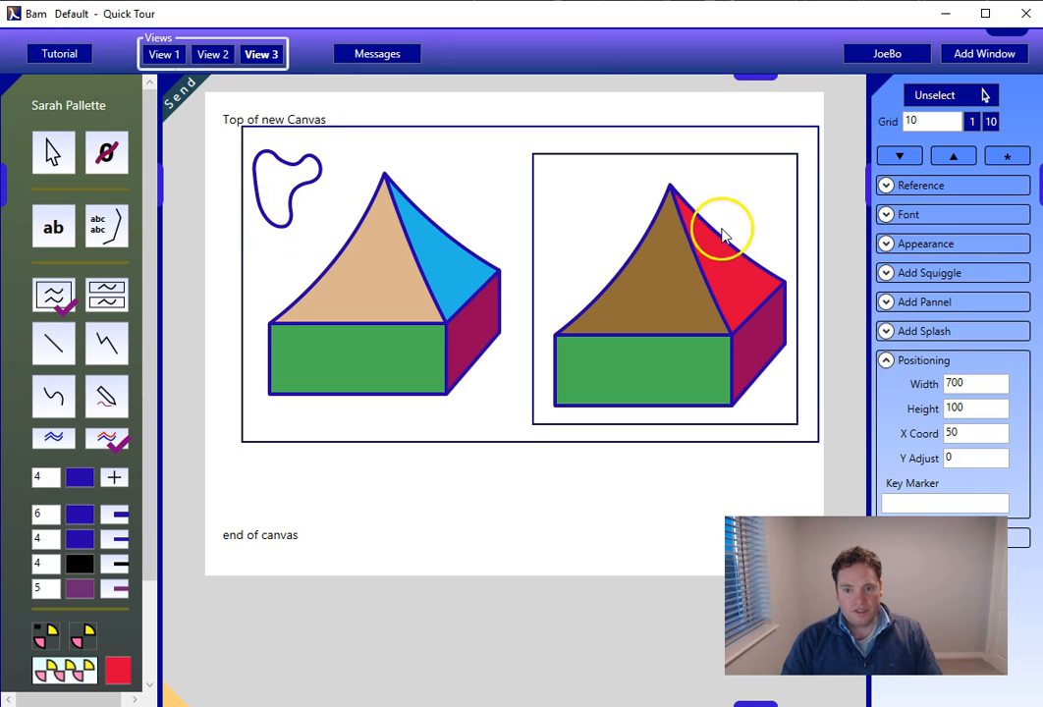
Fill the outer panel's background with the red of the nested house's roof.
click(734, 279)
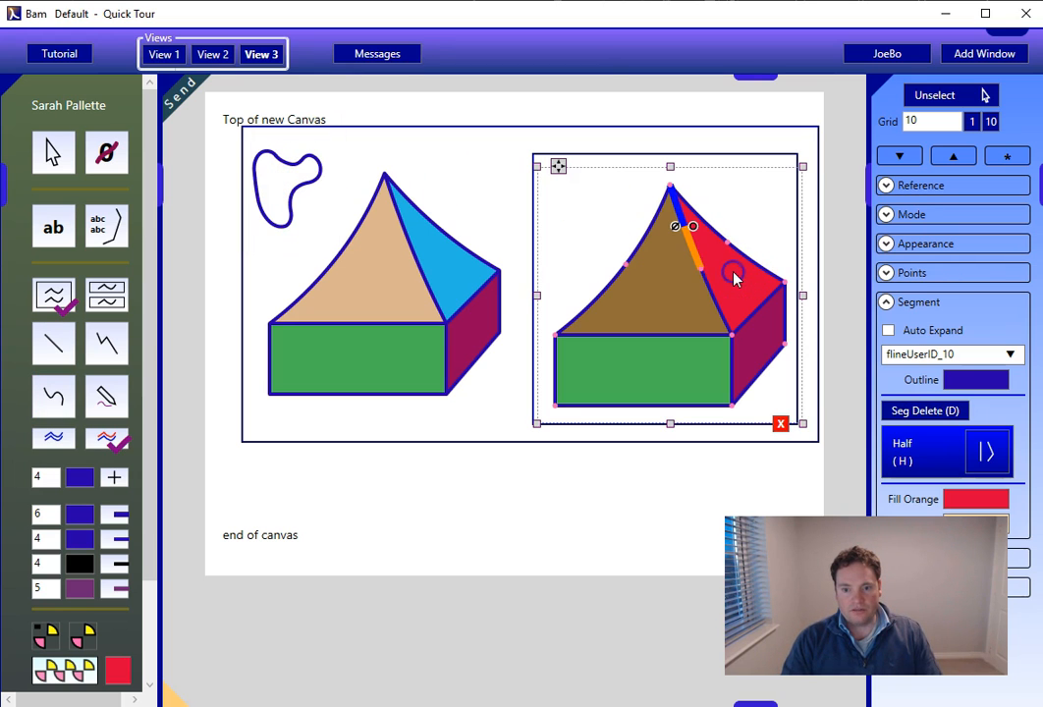
click(693, 229)
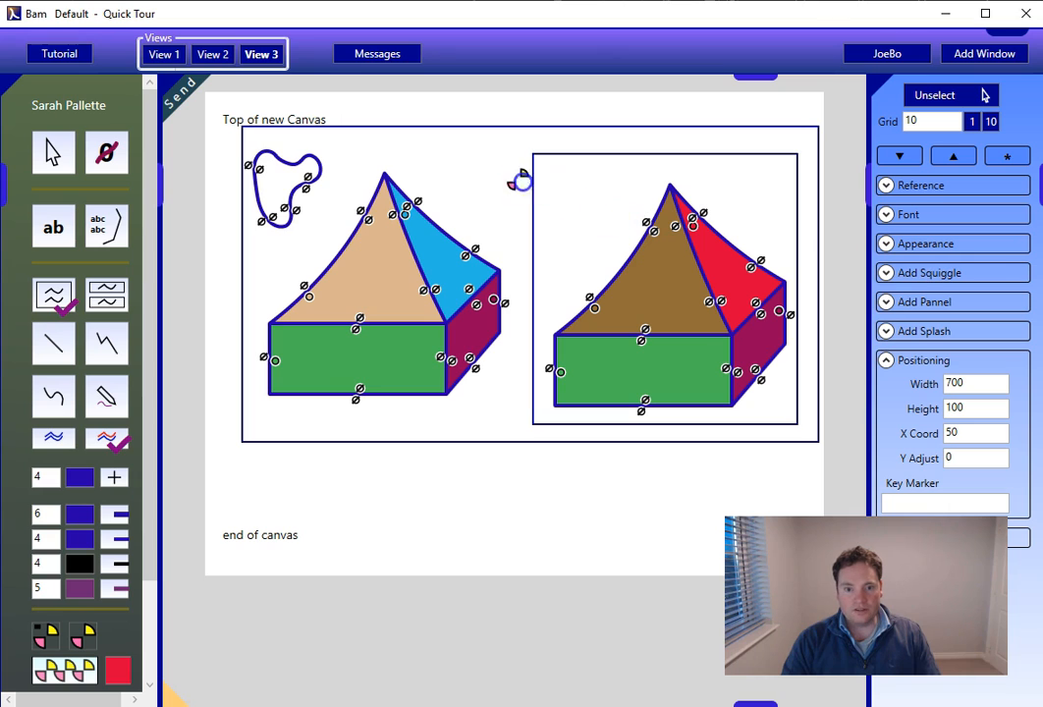
click(475, 171)
click(472, 207)
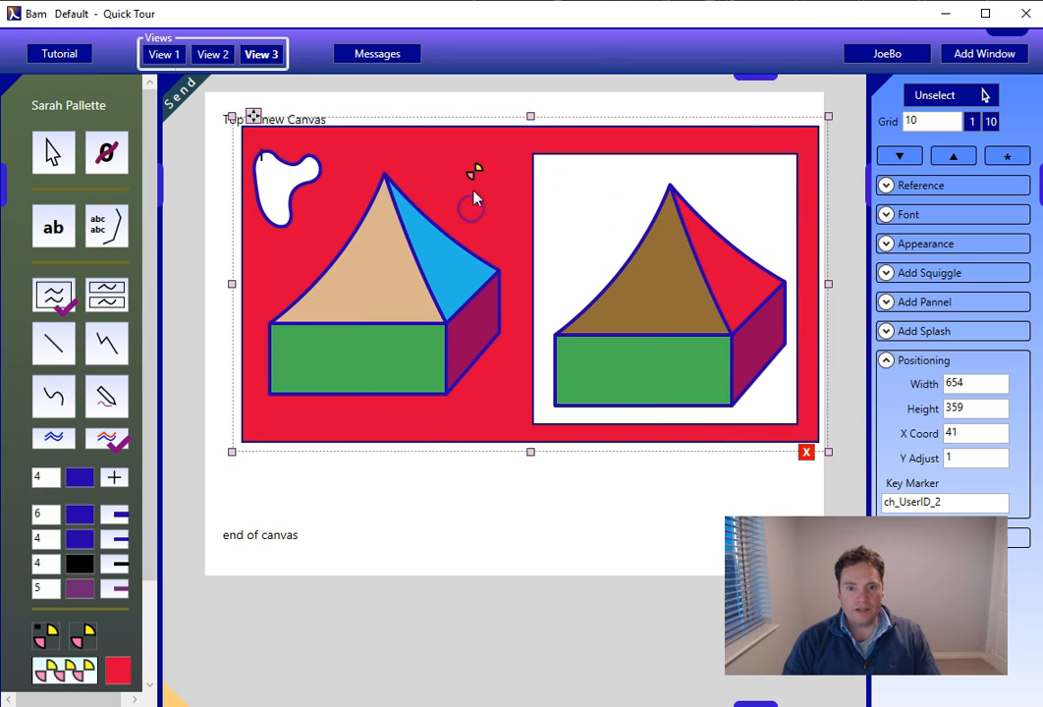
Fill the curved blob with red and remove the red background from the outer panel.
click(475, 175)
click(985, 94)
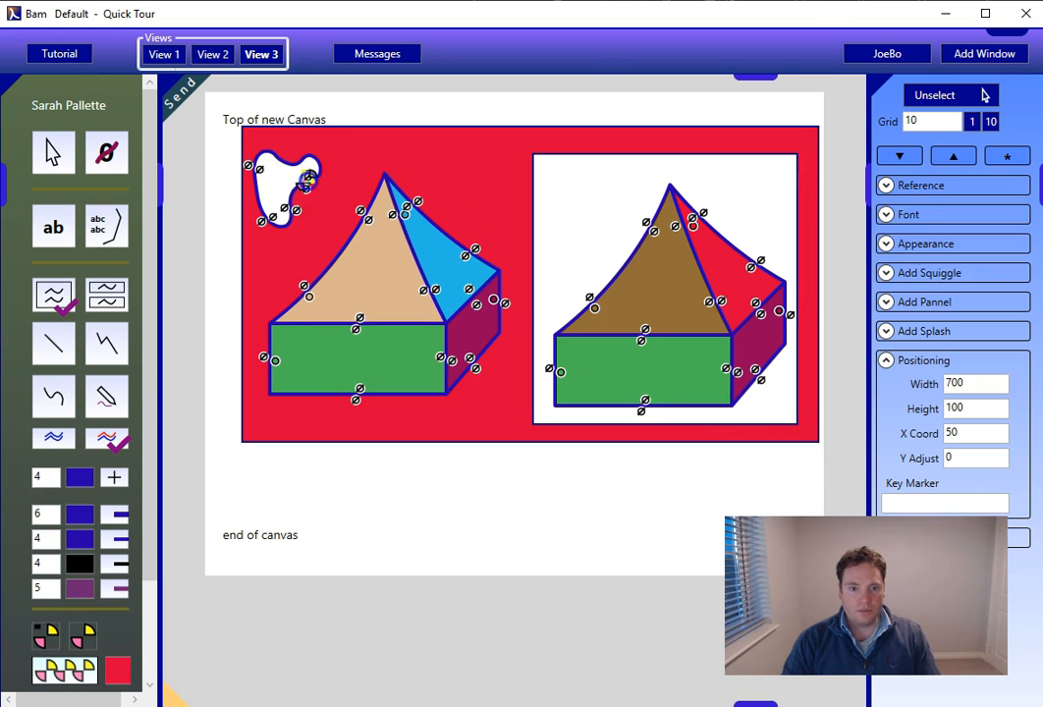
click(361, 162)
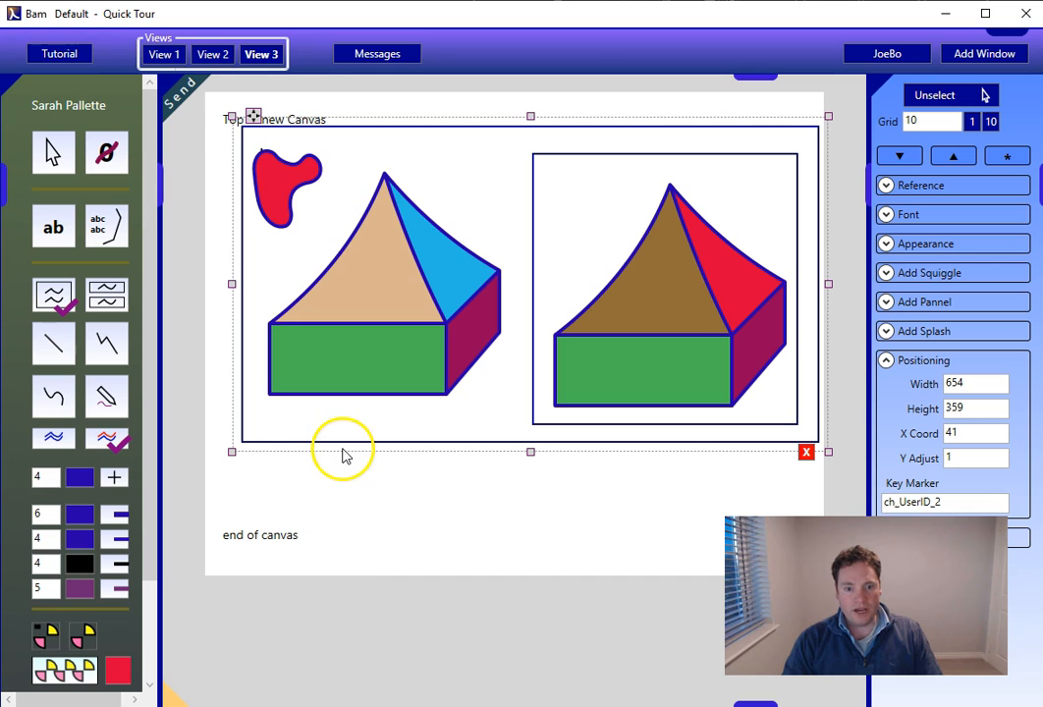
Send the canvas to a contact chosen from the contact list, leaving the title blank, and hide the sending options.
click(186, 100)
click(327, 199)
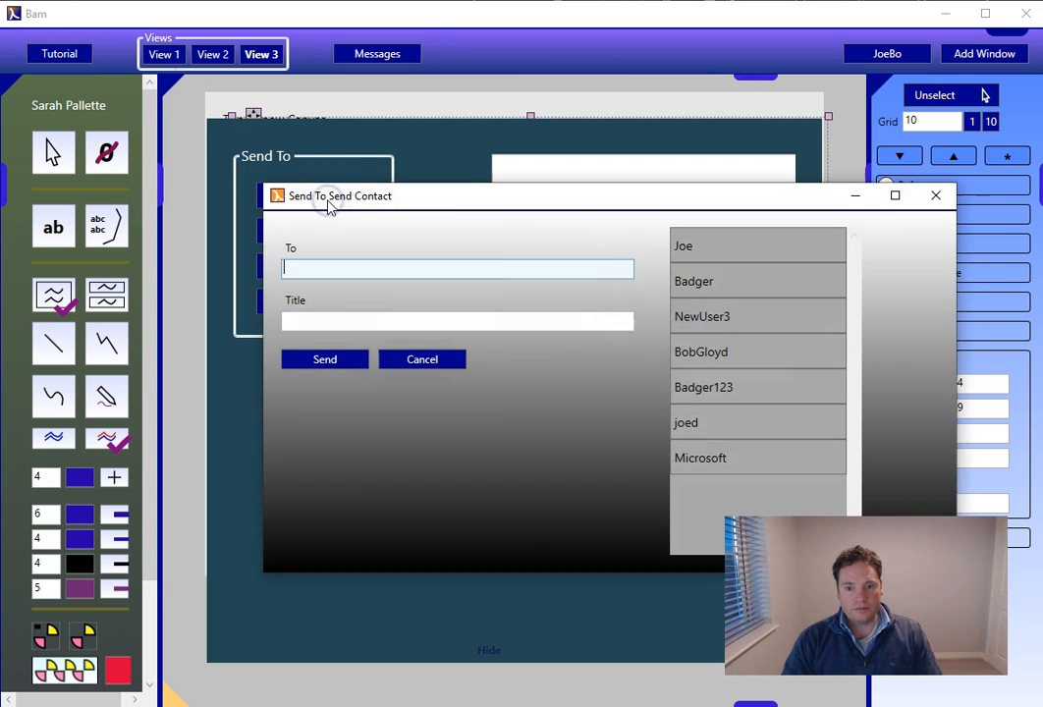
click(771, 360)
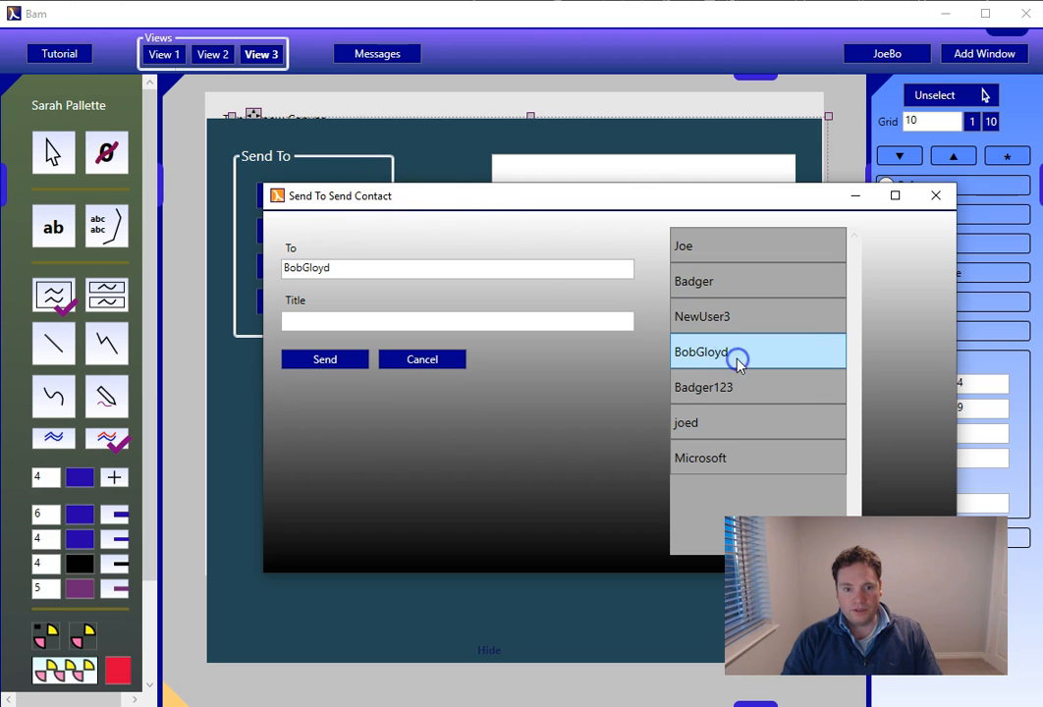
click(325, 360)
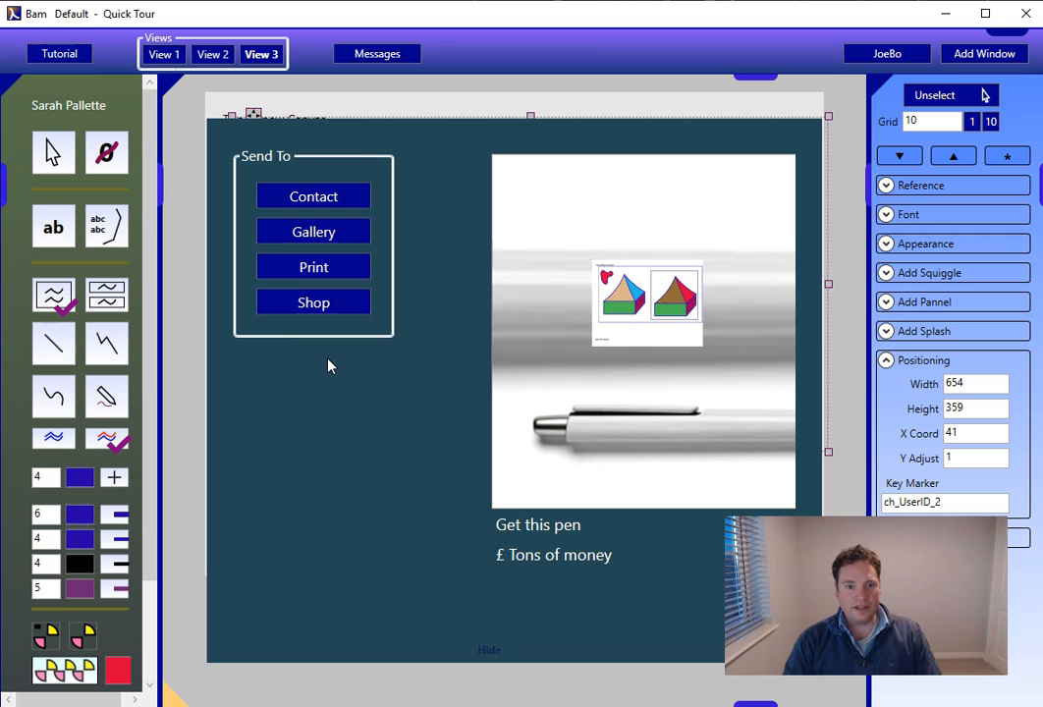
click(333, 96)
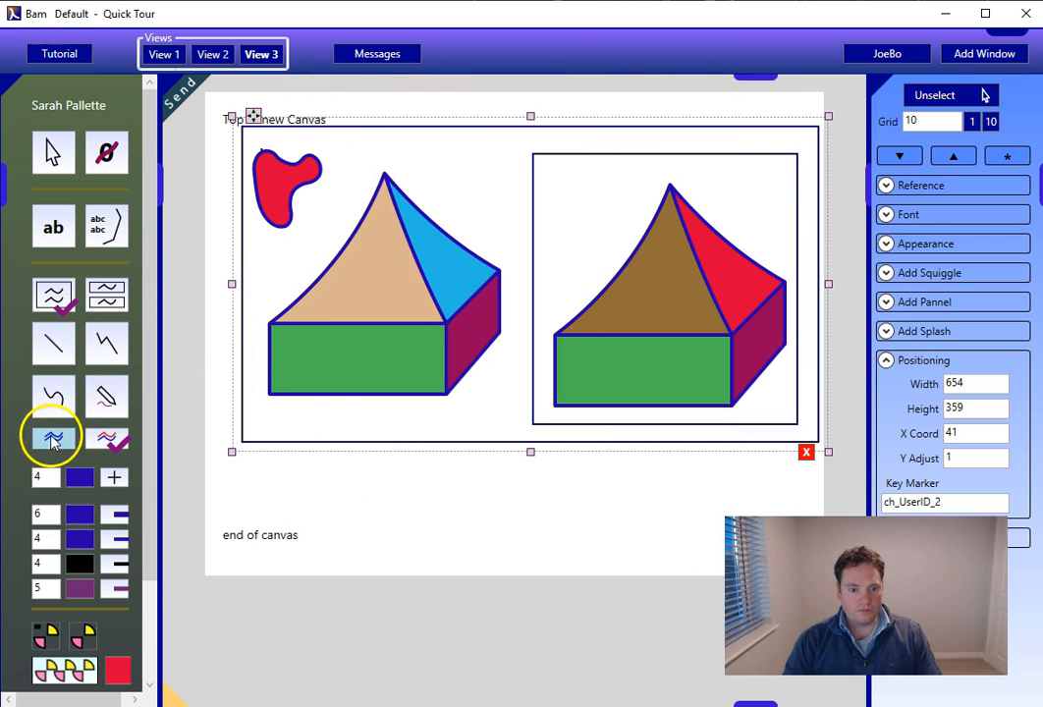
Open the Adding Squiggles help video for the line drawing tools.
click(111, 351)
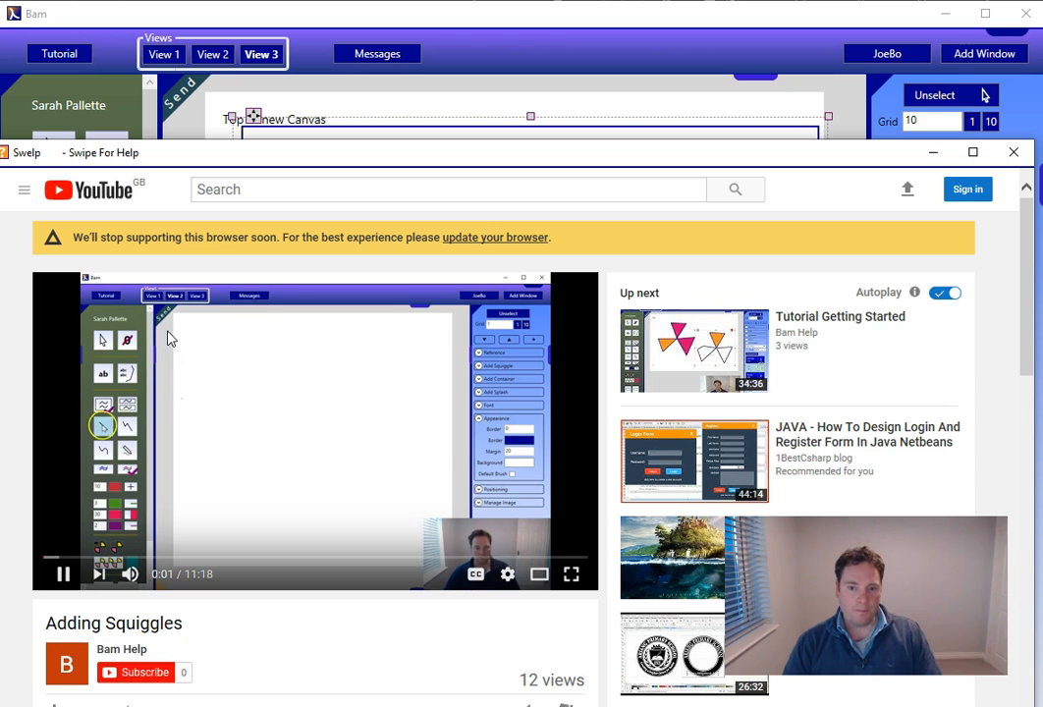
Close the help video window and switch the workspace to View 2.
click(1014, 152)
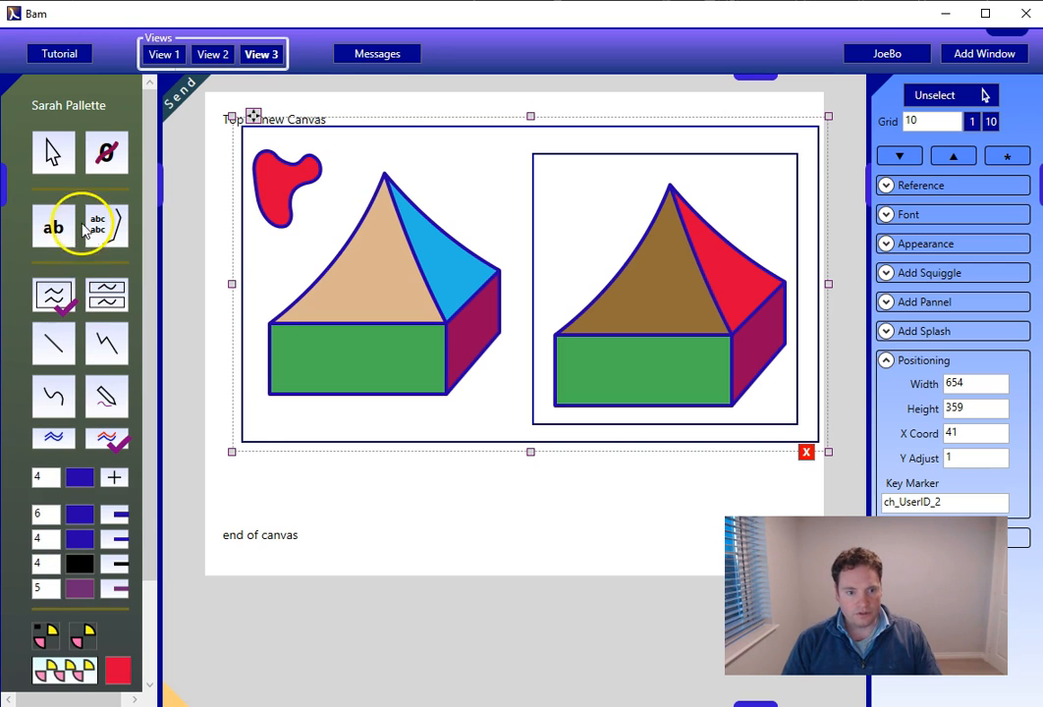
click(72, 292)
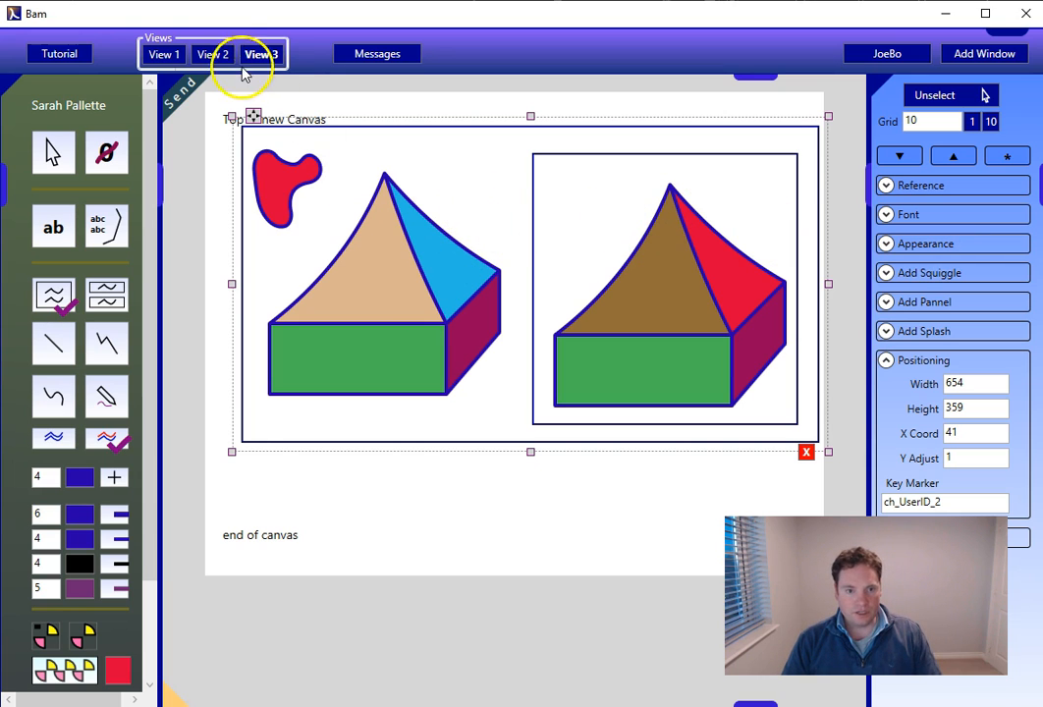
click(213, 56)
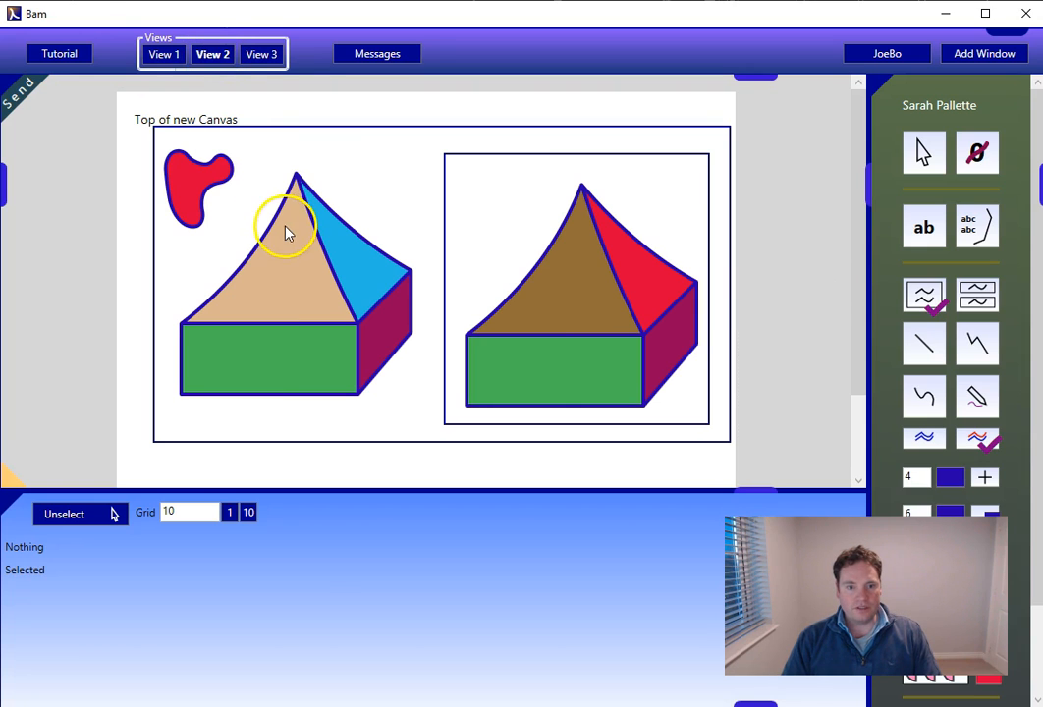
Select the beige-roofed house, shorten the properties area to enlarge the canvas, and load a Canvas in the newly opened side window.
click(281, 237)
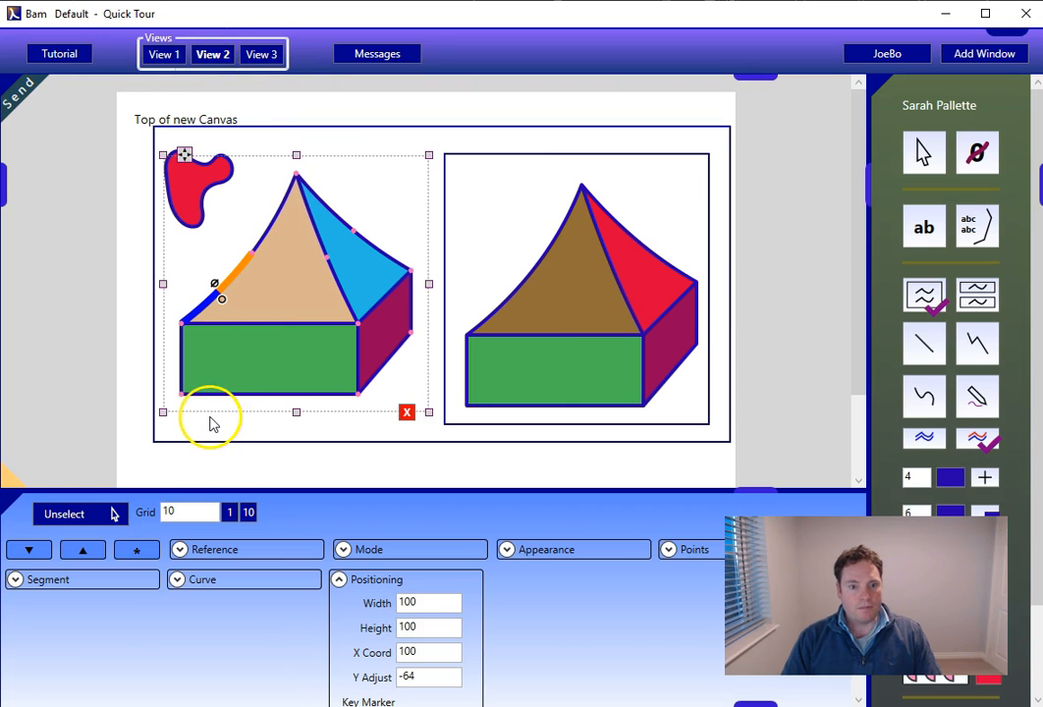
drag(180, 488, 187, 538)
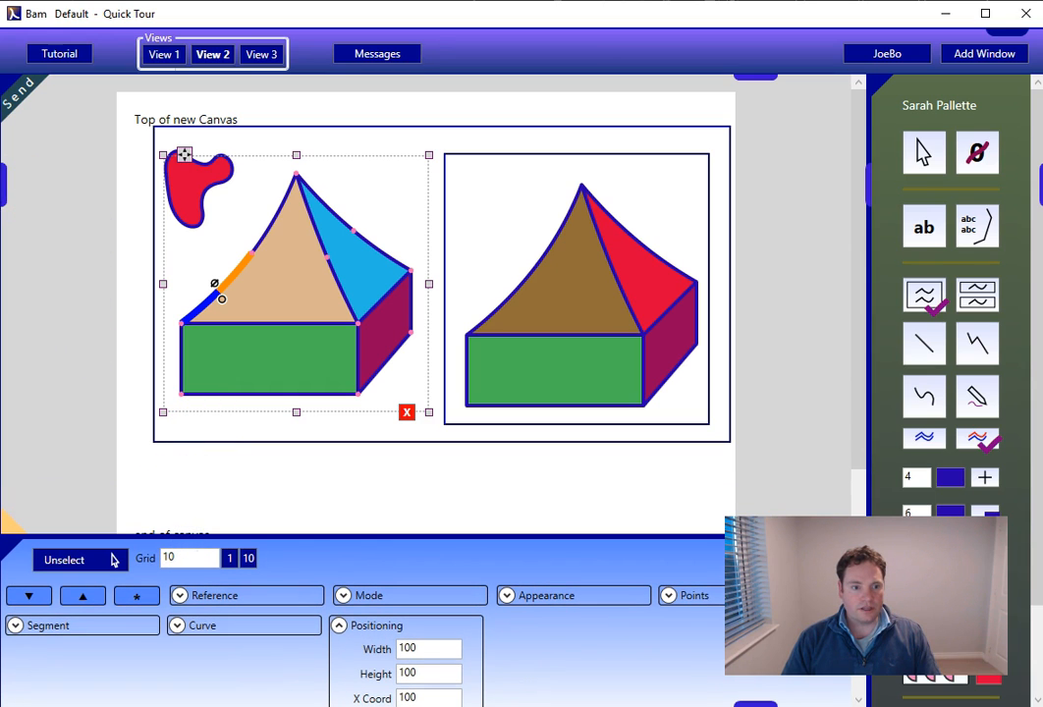
click(5, 186)
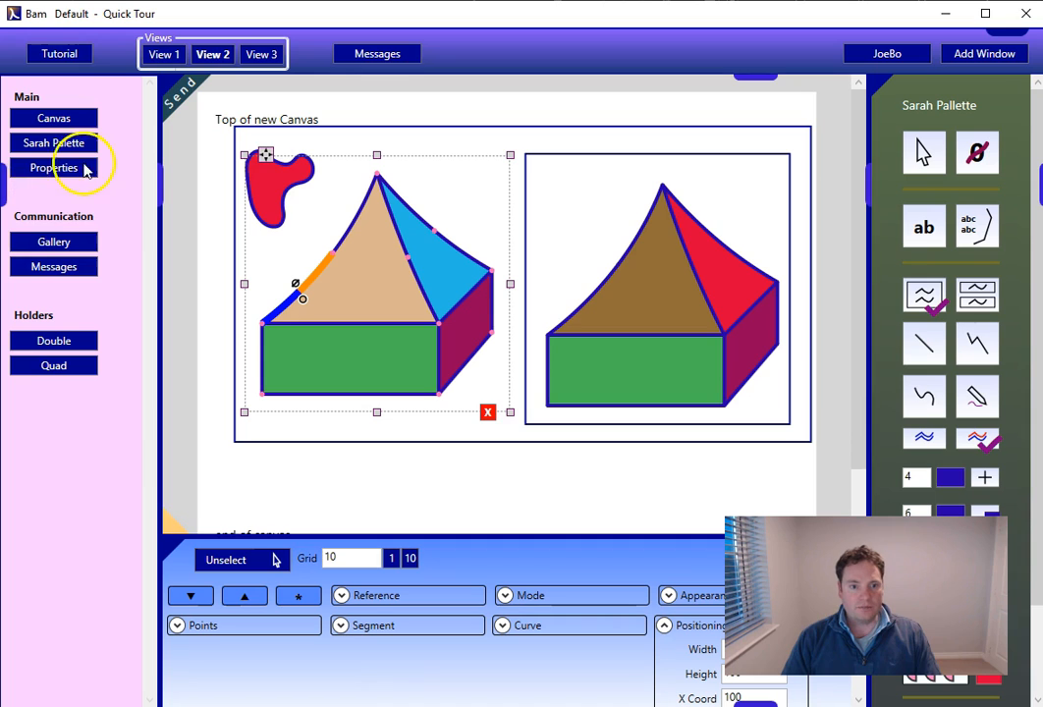
click(44, 122)
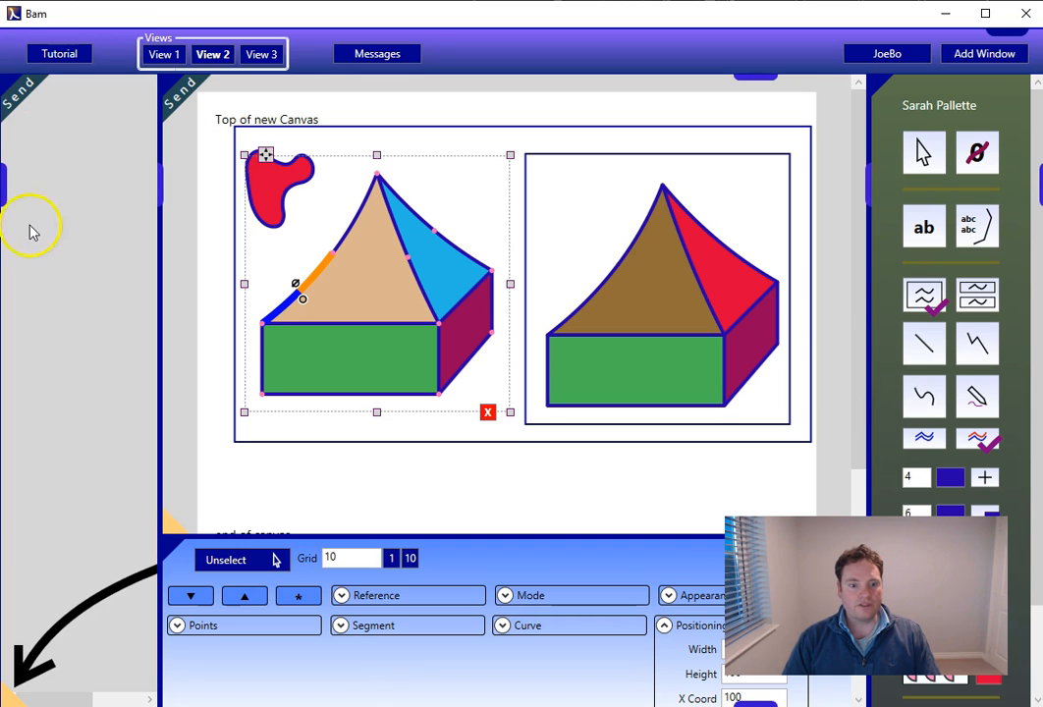
Return to View 3, add a canvas named Canvas_1 beside Default in the Quick Tour folder, and open it.
click(260, 56)
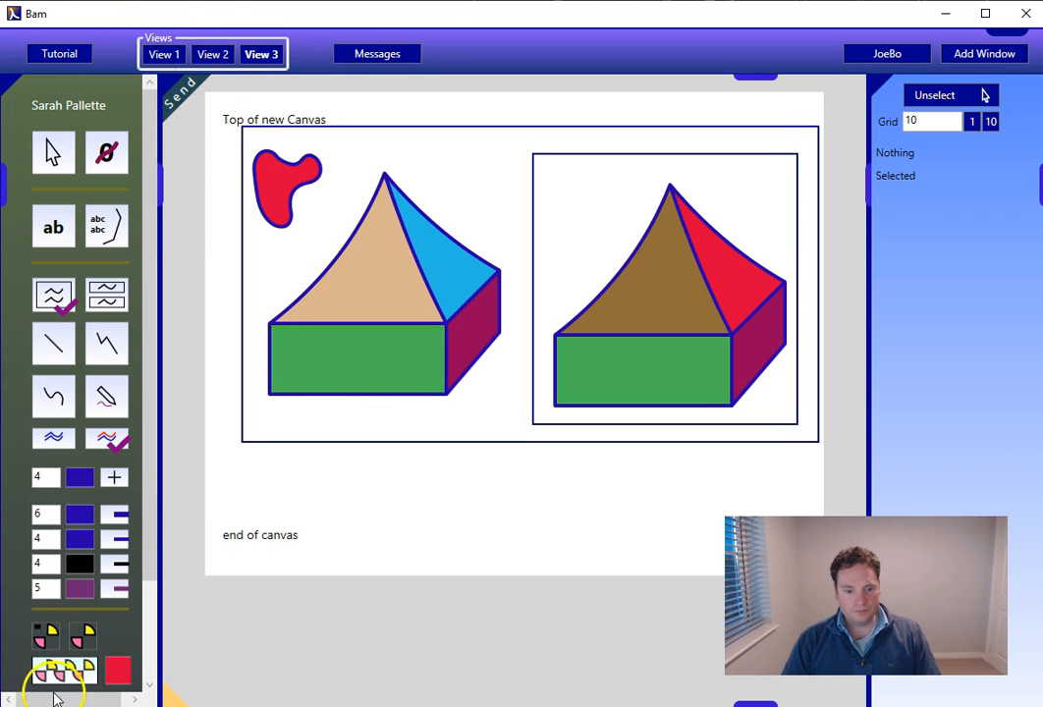
click(169, 695)
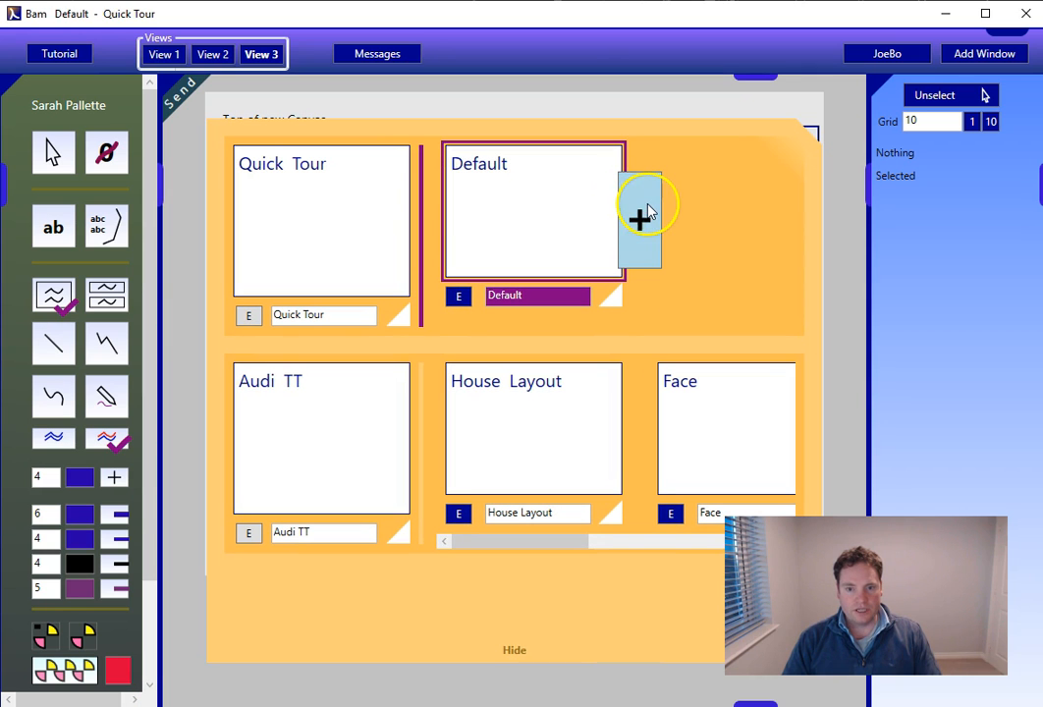
click(643, 206)
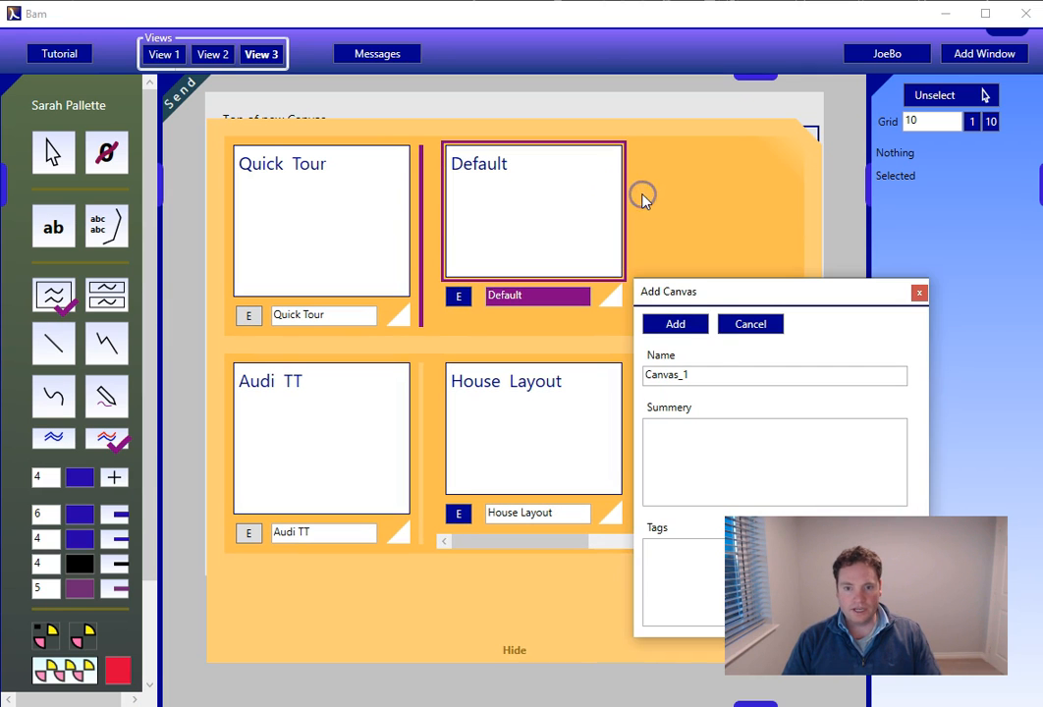
click(677, 325)
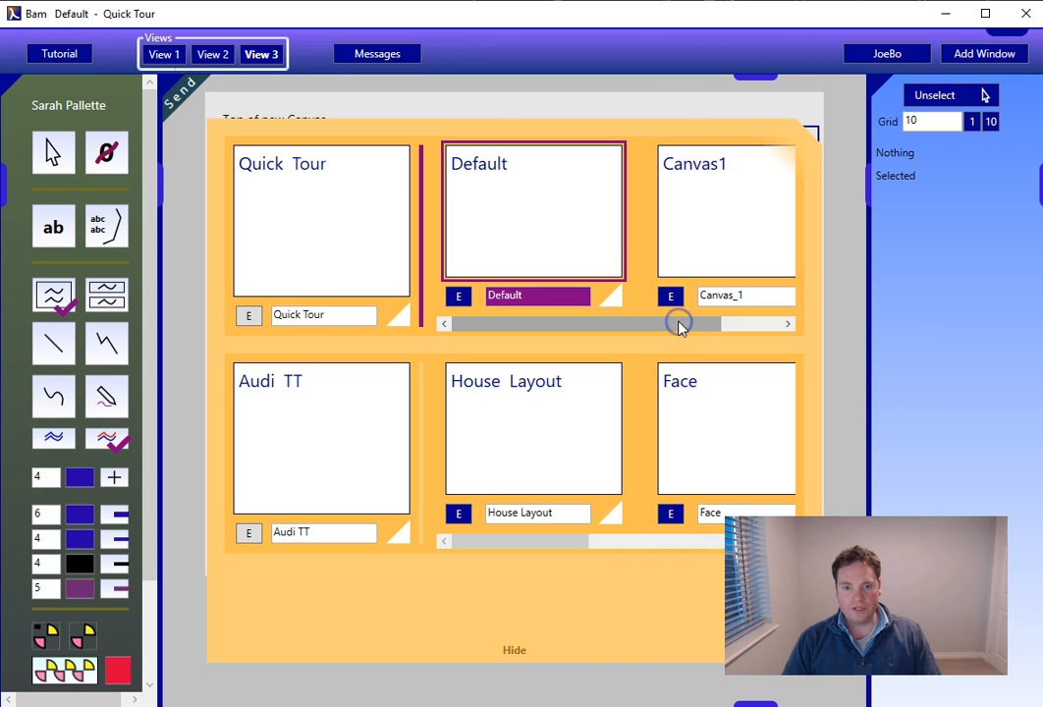
click(689, 231)
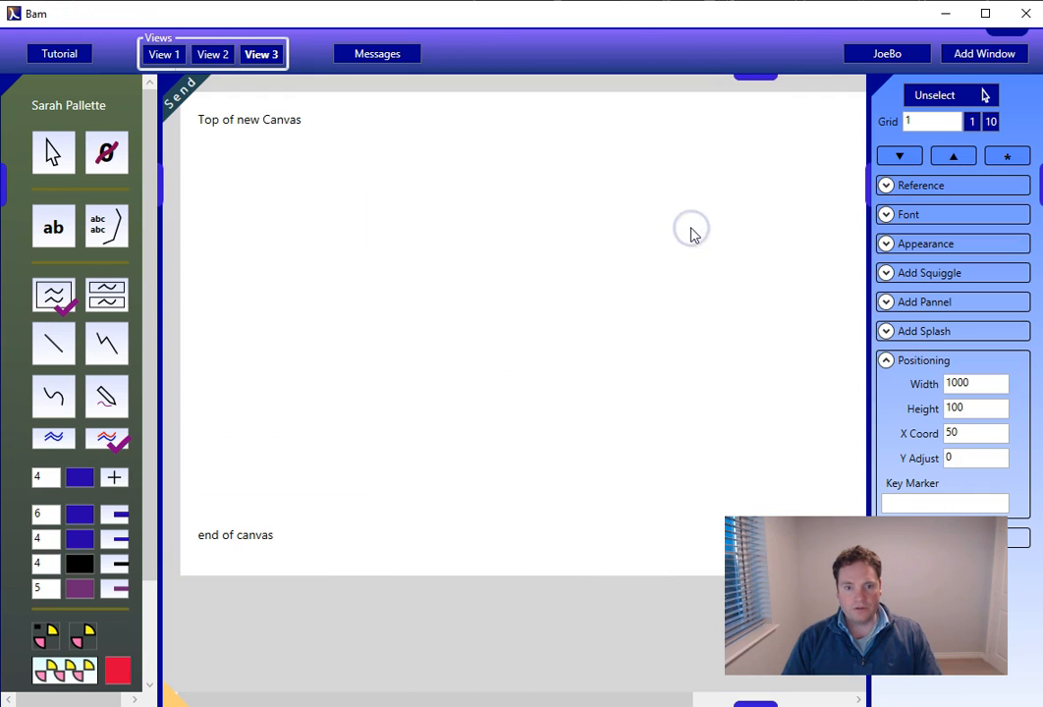
Draw a multi-segment figure of four bent lines fanning out between a top and a bottom joint, with a short stem at each end.
click(108, 343)
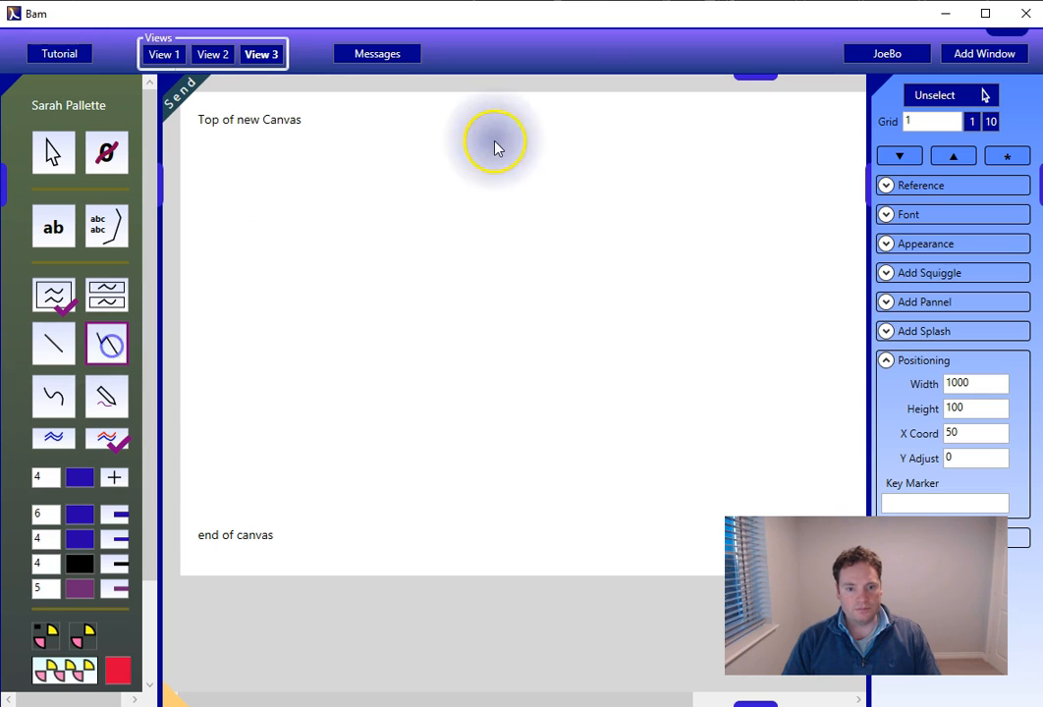
mouse_move(488, 174)
mouse_down()
mouse_move(491, 231)
mouse_move(542, 326)
mouse_move(537, 386)
mouse_move(505, 491)
mouse_move(489, 411)
mouse_move(514, 348)
mouse_move(489, 227)
mouse_move(467, 349)
mouse_move(494, 459)
mouse_move(509, 459)
mouse_move(435, 347)
mouse_move(488, 228)
mouse_move(476, 465)
mouse_move(510, 459)
mouse_move(517, 500)
mouse_up()
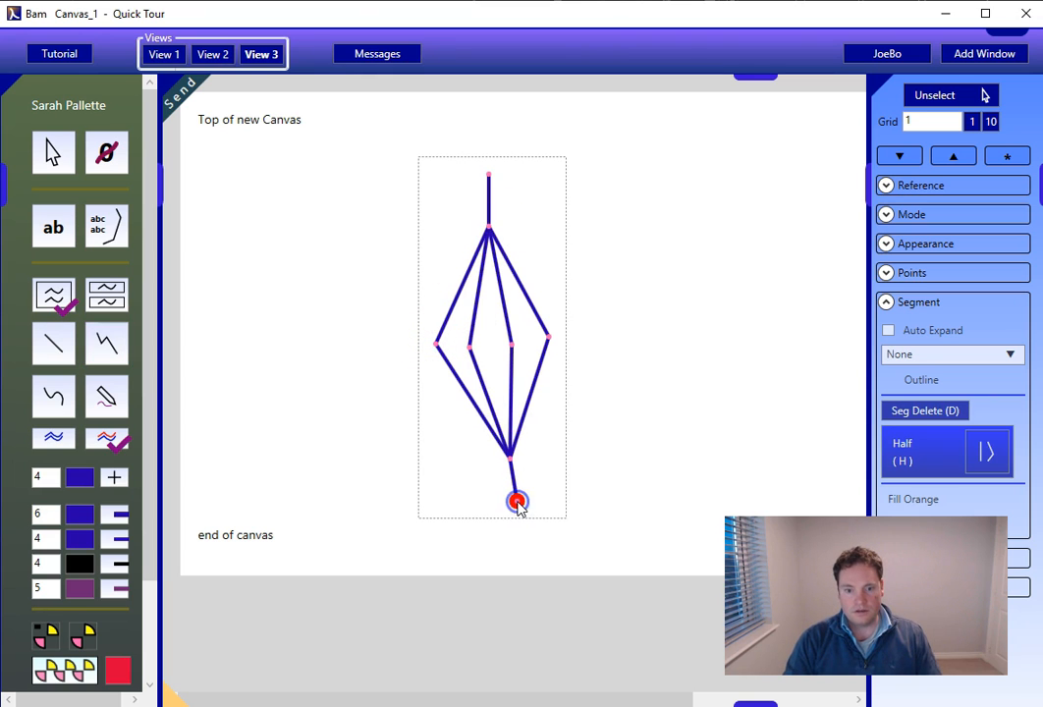
Curve the four bent lines through their middle points and smooth their joins with the top and bottom stems.
click(467, 389)
click(435, 345)
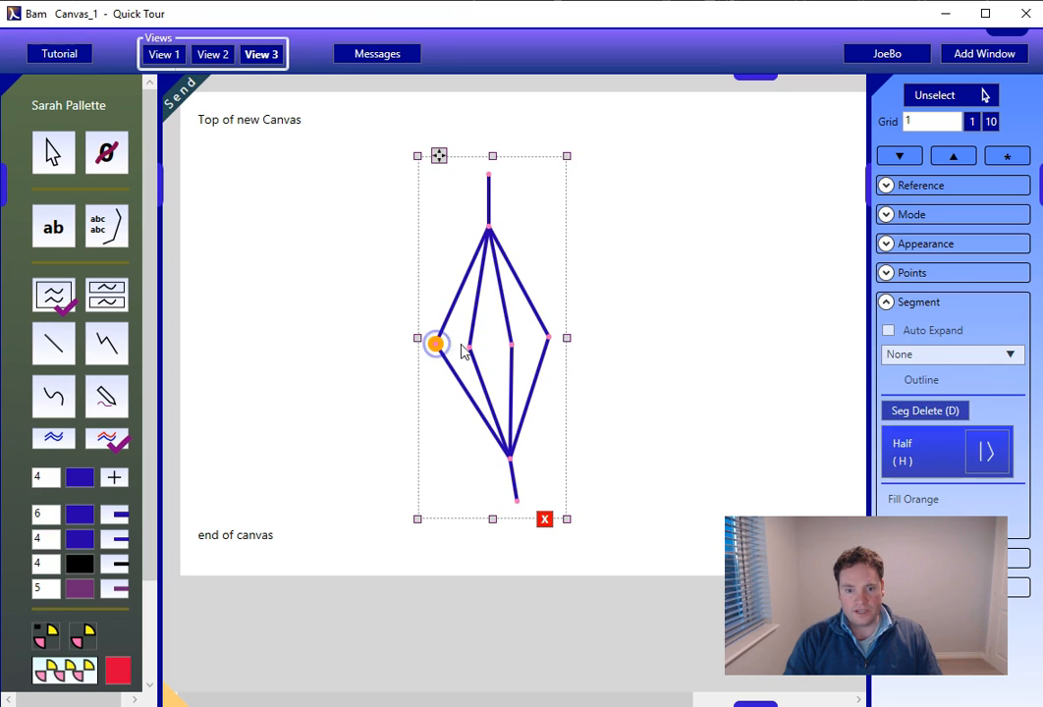
click(550, 360)
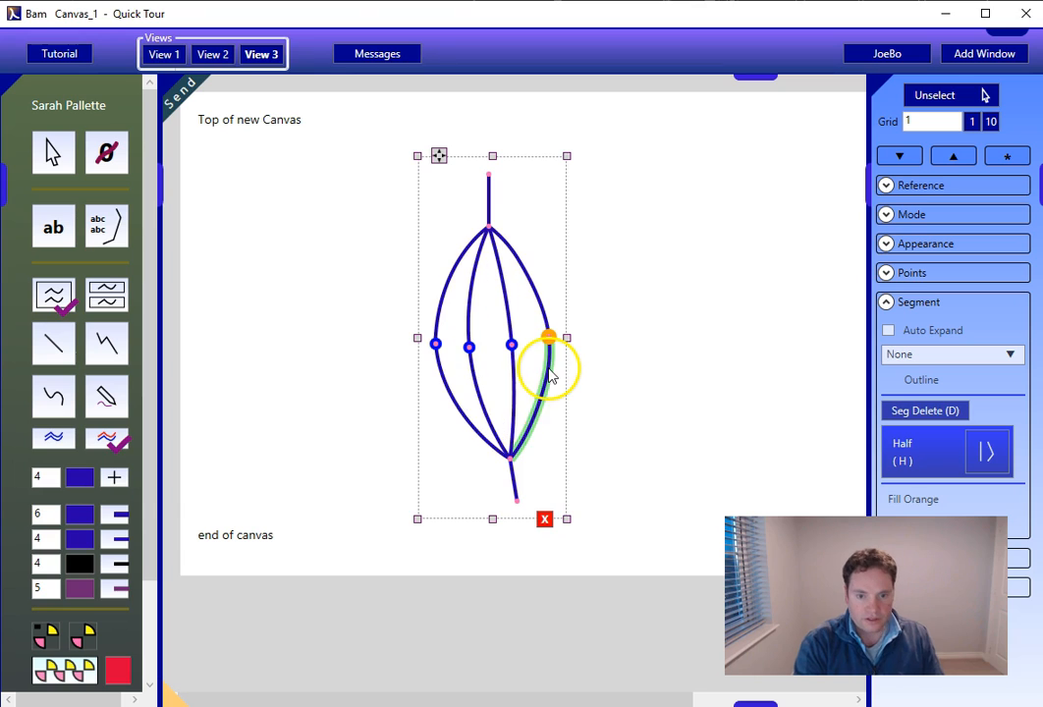
click(493, 198)
drag(493, 201, 535, 203)
mouse_move(547, 253)
mouse_down()
mouse_move(486, 297)
mouse_move(449, 289)
mouse_up()
mouse_move(510, 479)
mouse_down()
mouse_move(546, 453)
mouse_move(512, 374)
mouse_move(439, 379)
mouse_up()
Set the top stem segment's outline colour to white.
click(487, 201)
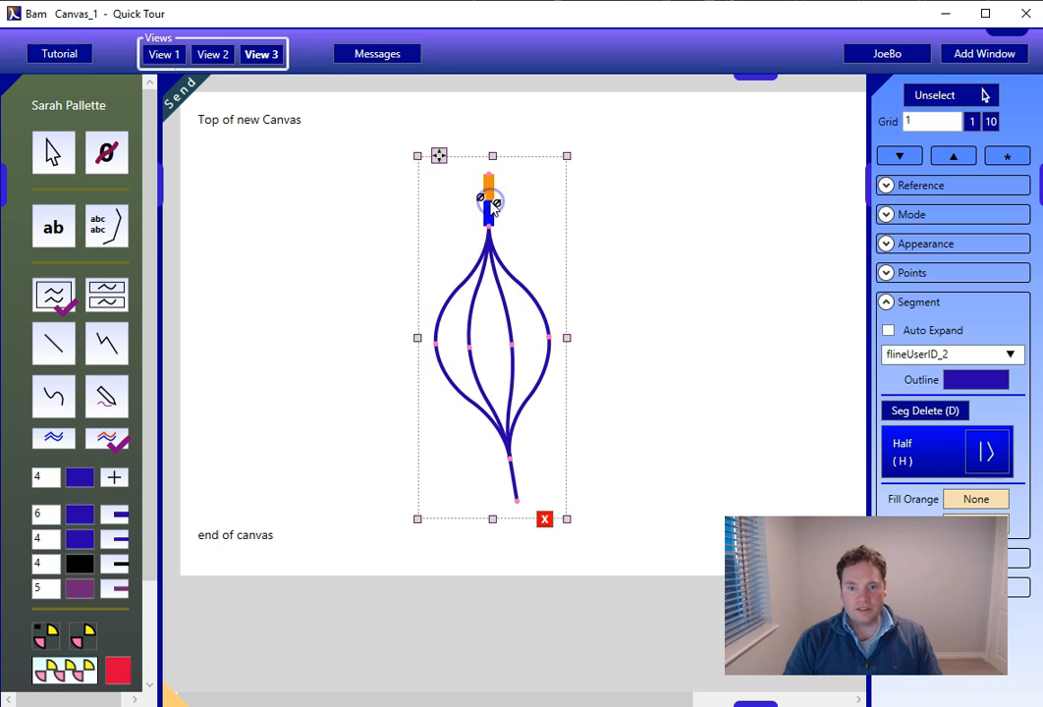
click(957, 381)
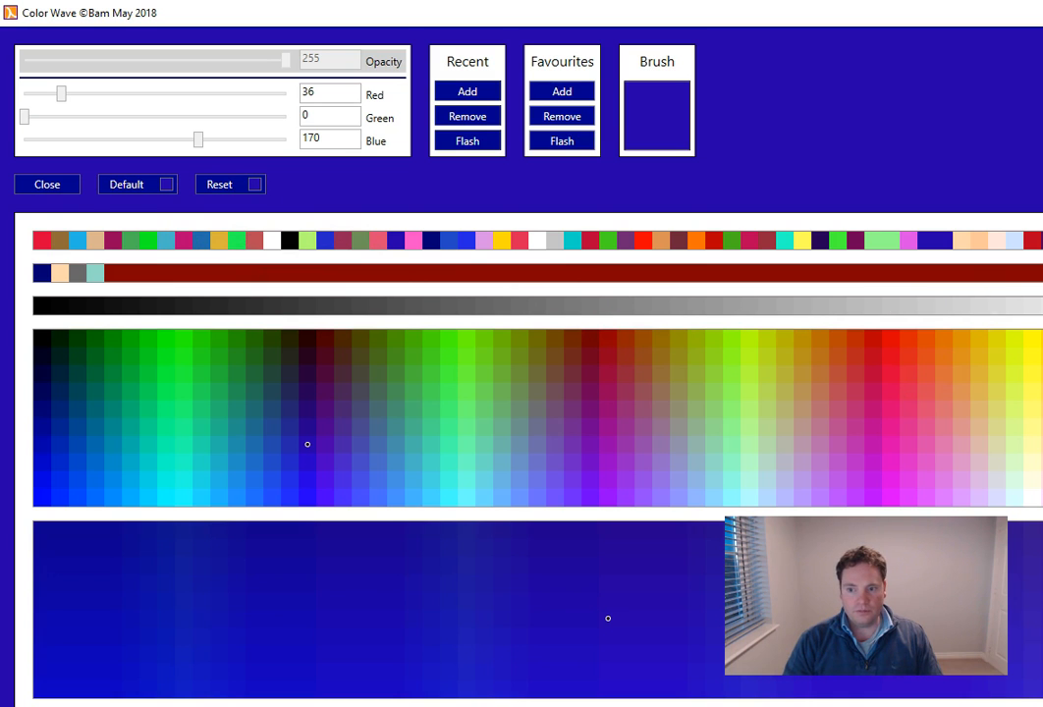
click(1040, 306)
click(47, 185)
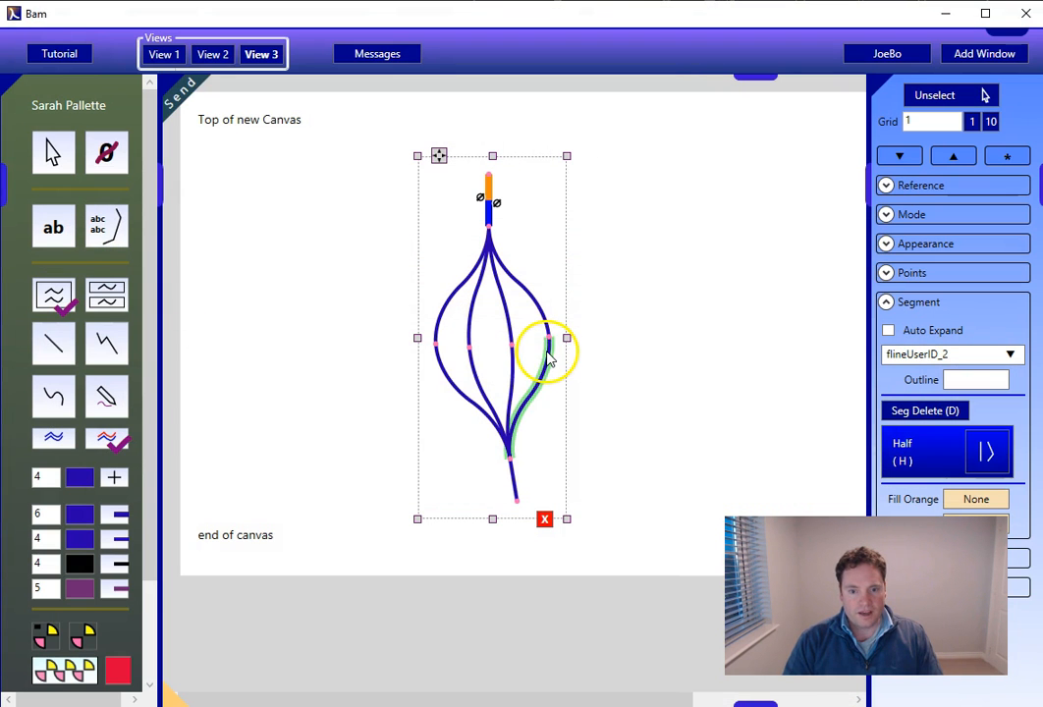
Shift the shape's leftmost point slightly inward and swing the bottom stem's end point to the left.
click(438, 341)
drag(446, 339, 440, 336)
drag(516, 500, 499, 501)
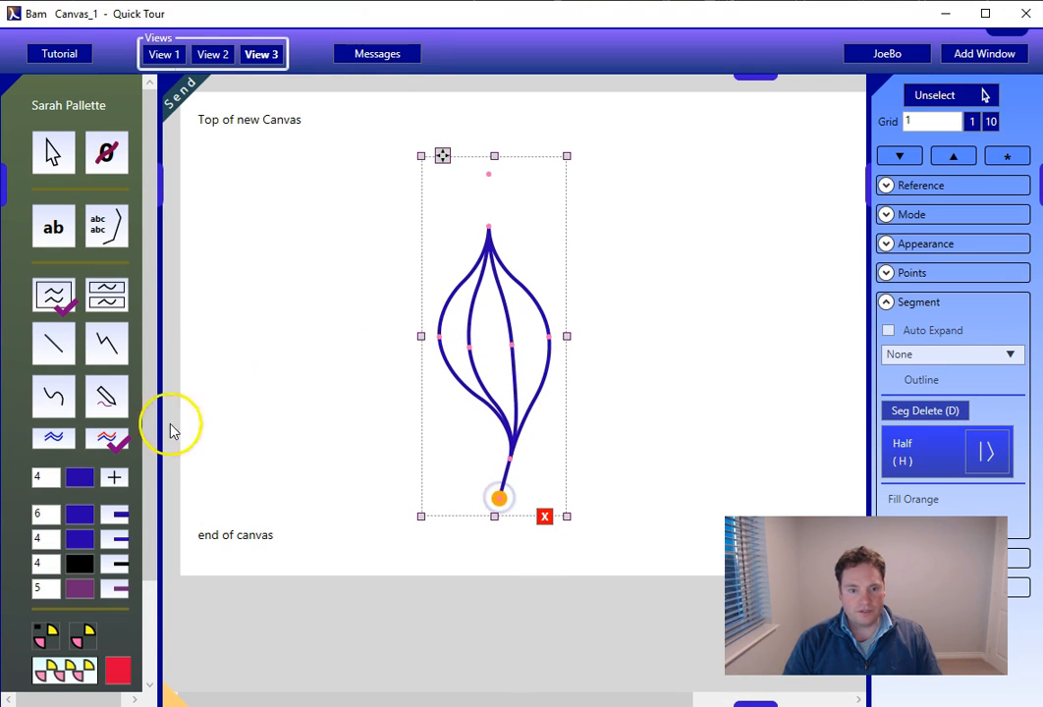
Fill the shape's left section with red, the middle section with green and the right section with dark grey.
click(71, 671)
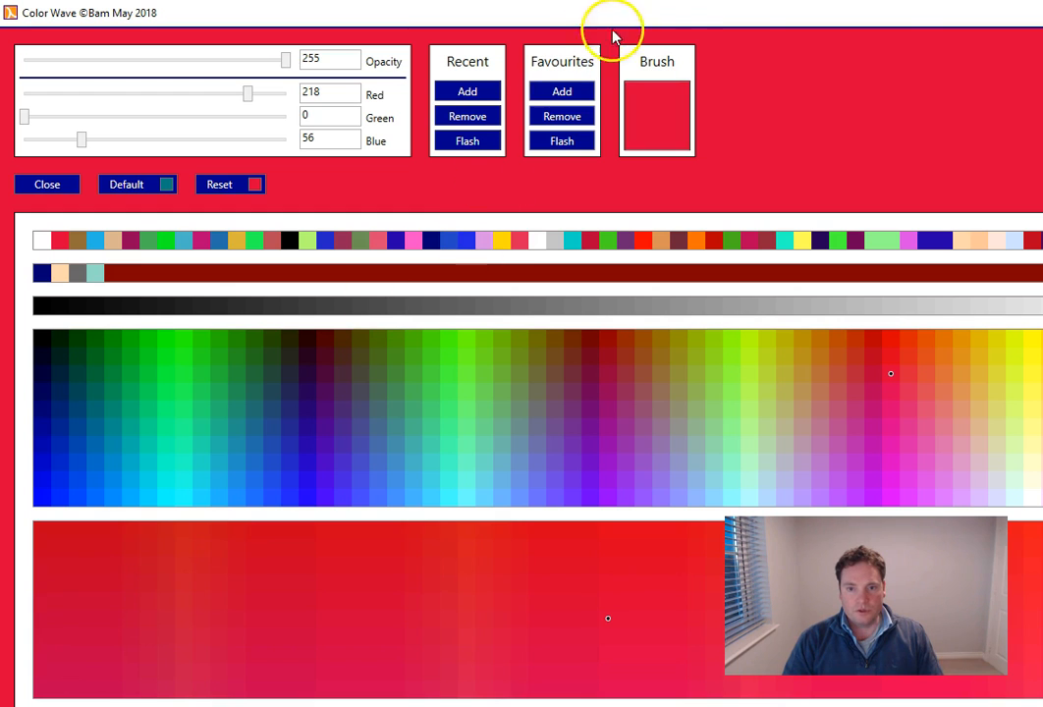
drag(865, 16, 1041, 93)
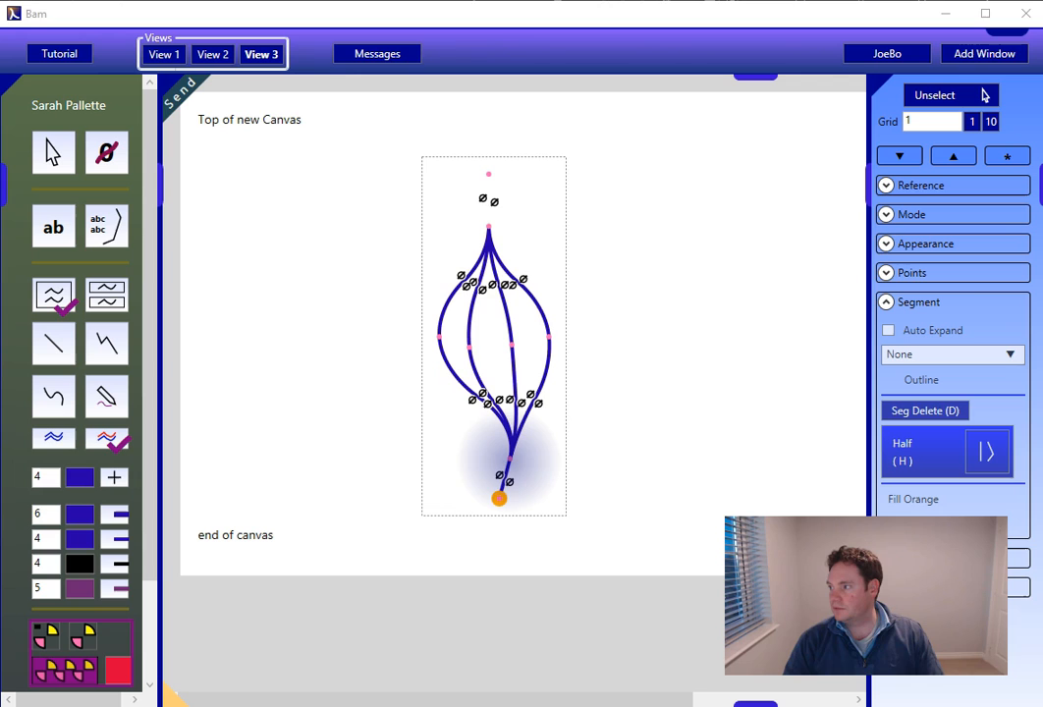
click(468, 292)
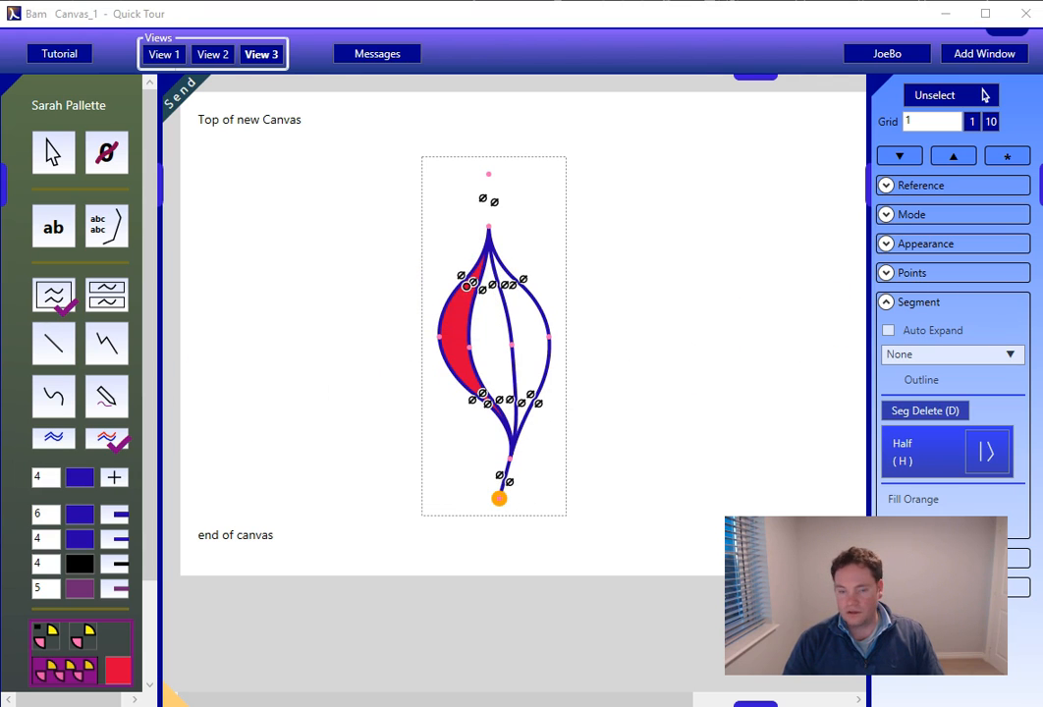
click(486, 299)
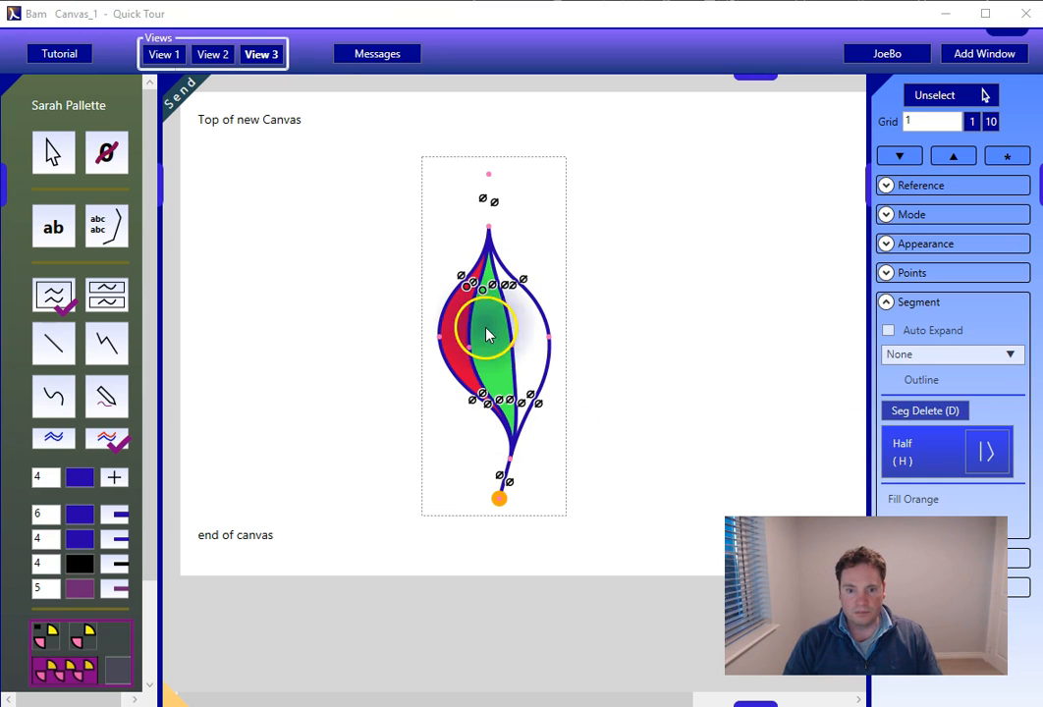
click(539, 333)
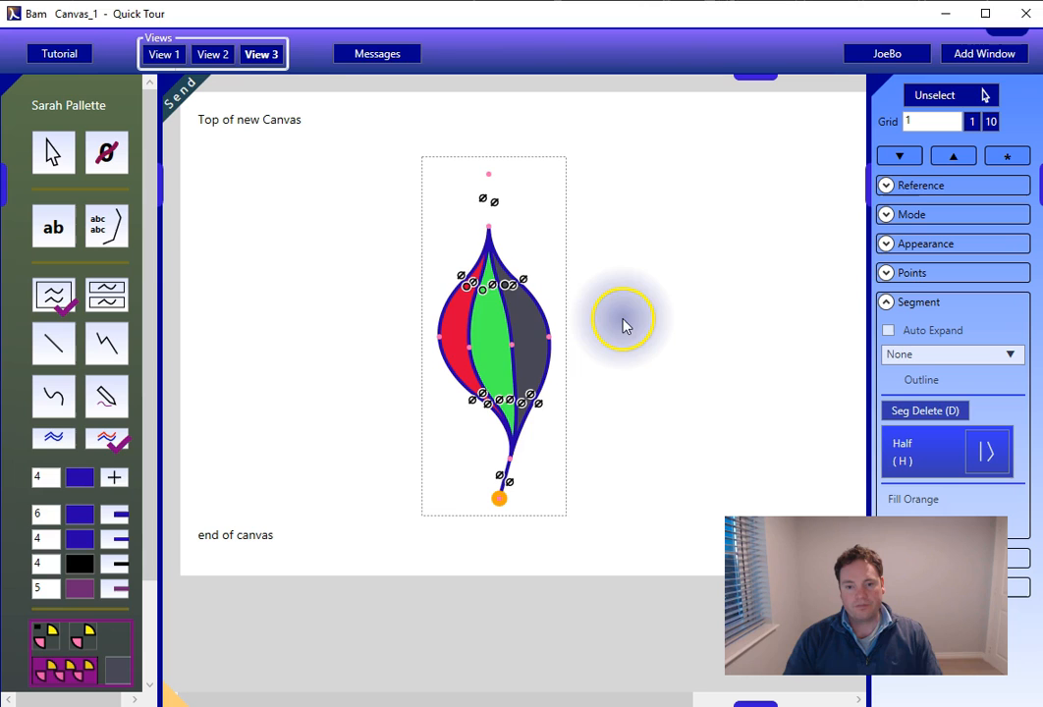
Lower the end point of the white top stem slightly and move the bottom stem's end point back to the right.
click(487, 175)
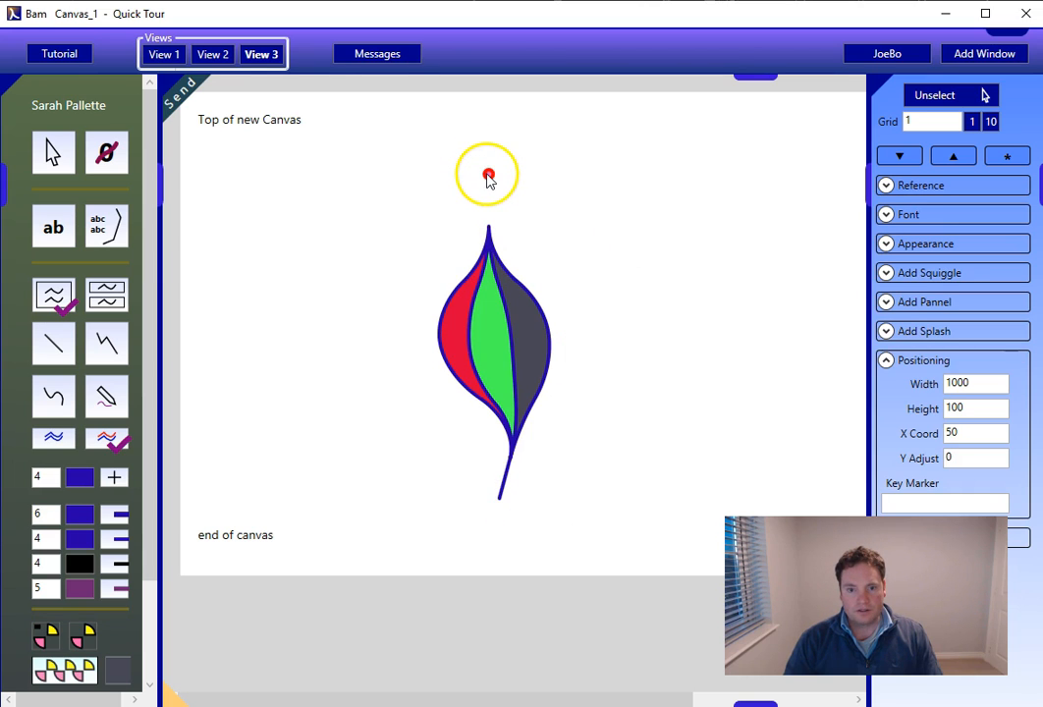
click(504, 176)
drag(510, 182, 491, 195)
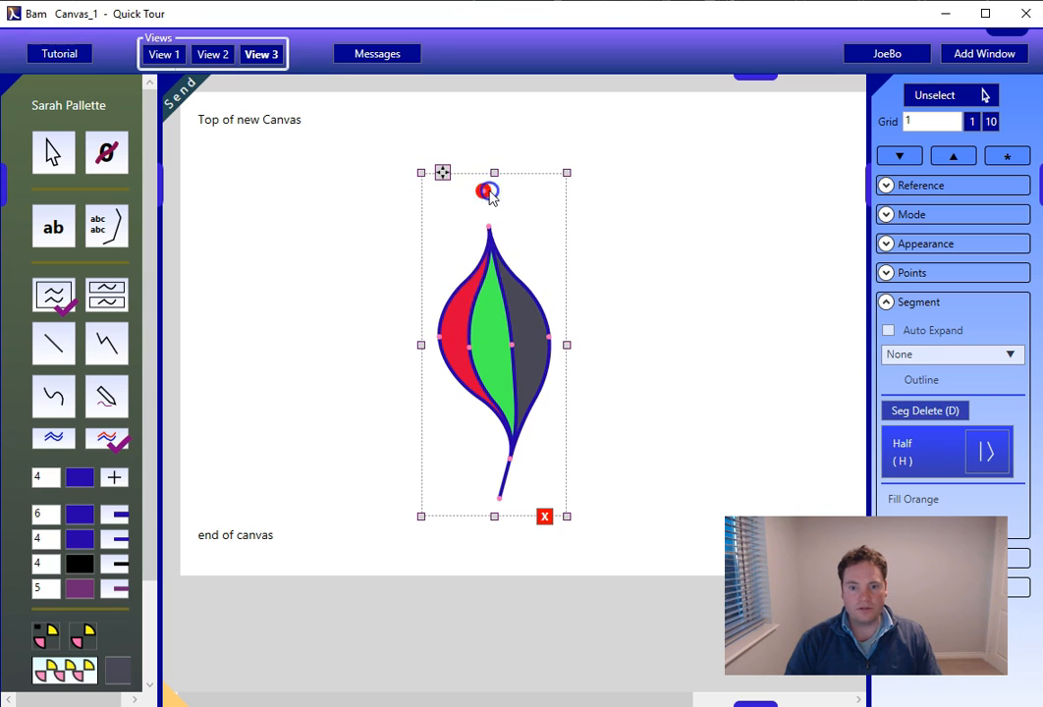
drag(500, 497, 516, 499)
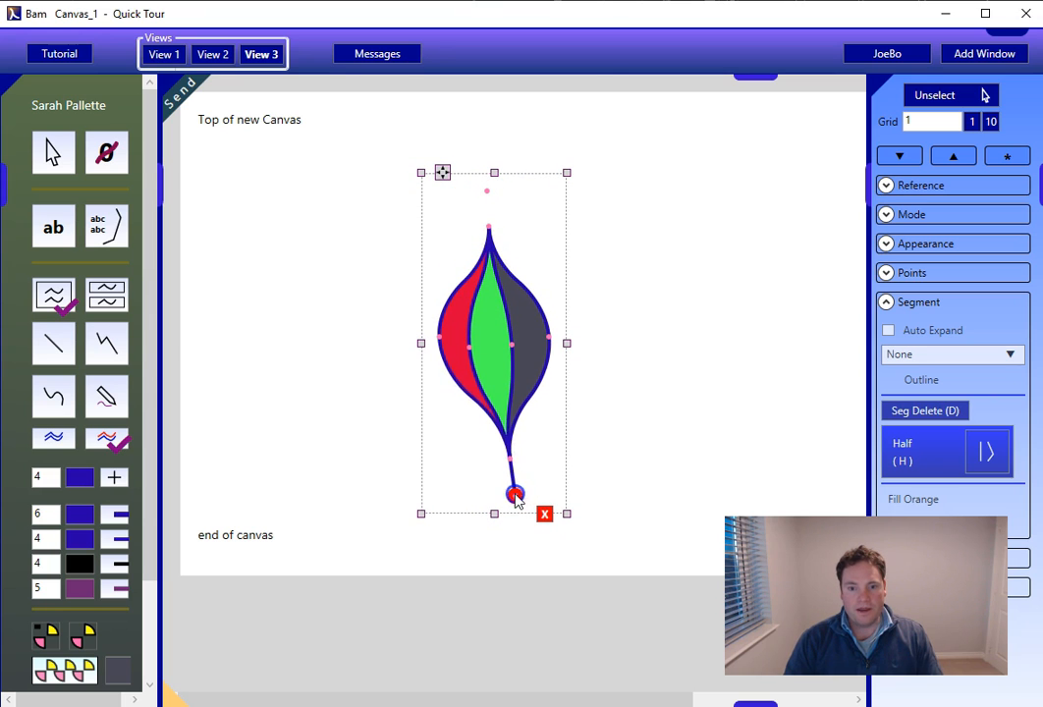
Move the coloured shape to the left side of the canvas and paste two copies of it in a row beside it.
drag(443, 173, 278, 160)
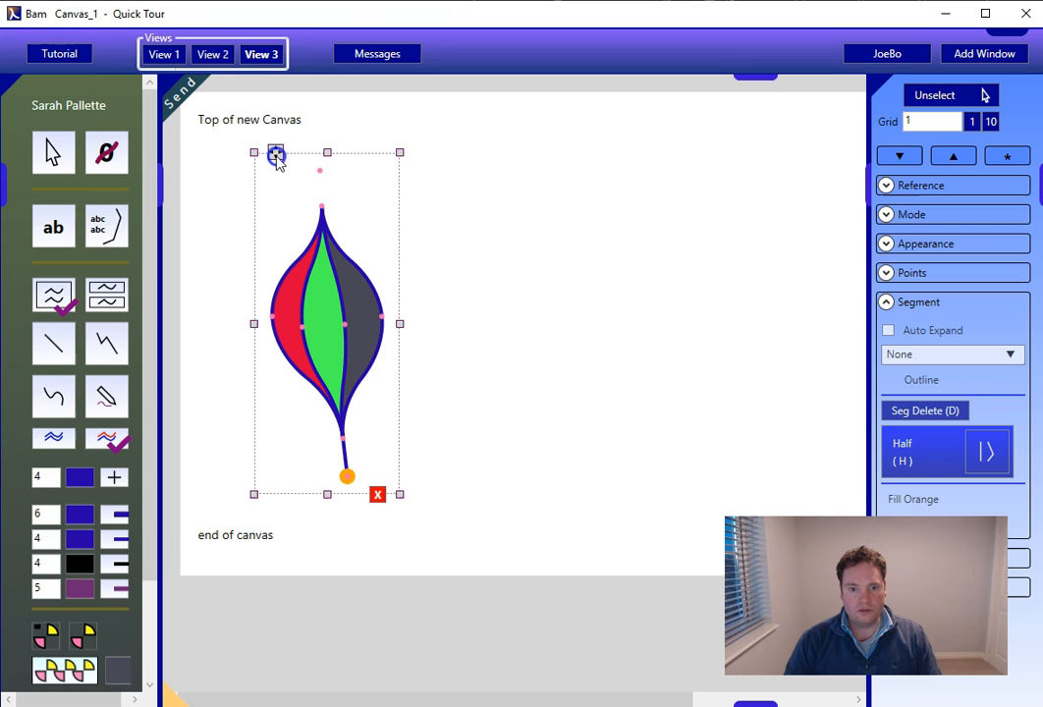
key(ctrl+v)
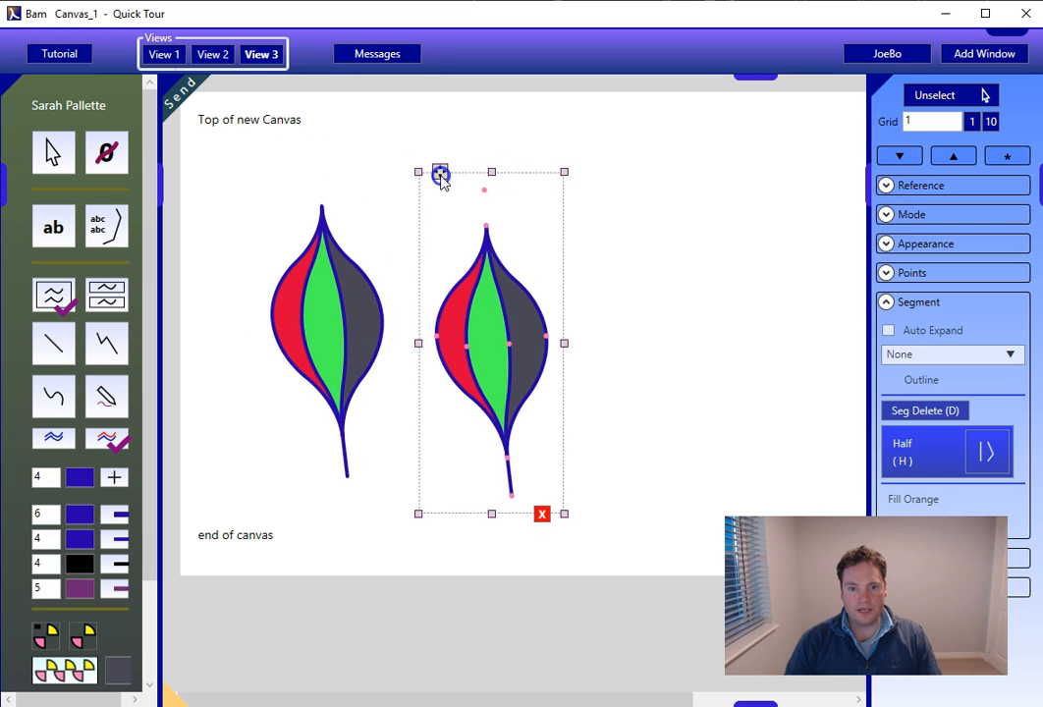
click(441, 157)
key(ctrl+v)
Reshape the rightmost copy by tilting its top stem right and bottom stem left, and pulling both outer sides inward.
drag(607, 167, 721, 173)
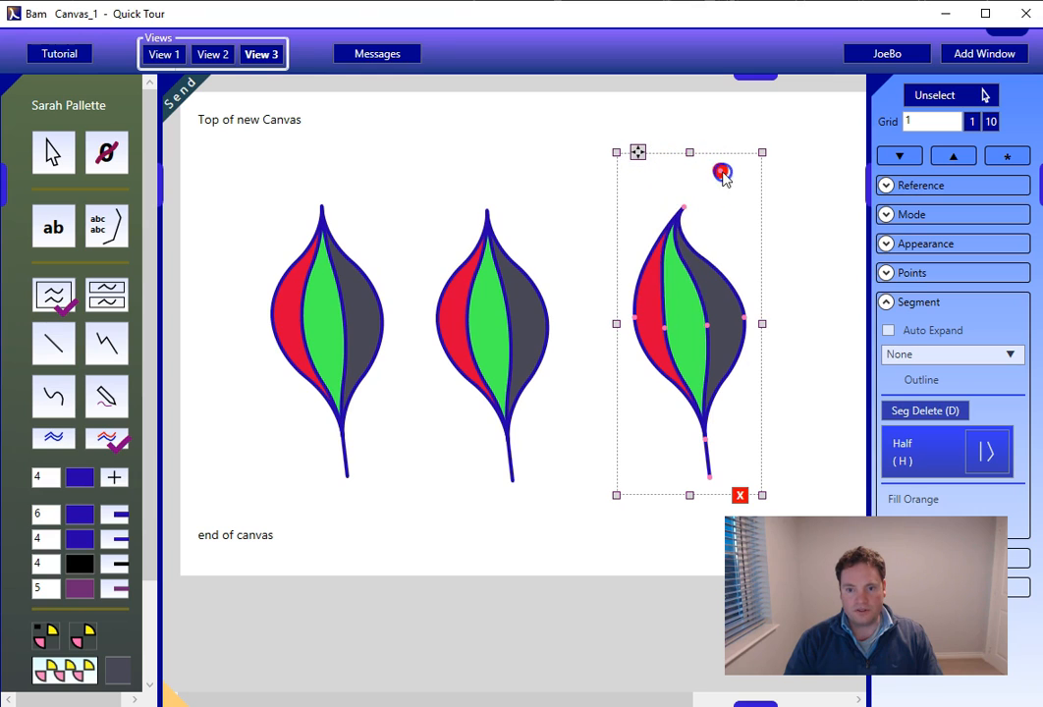
click(709, 480)
drag(709, 480, 669, 472)
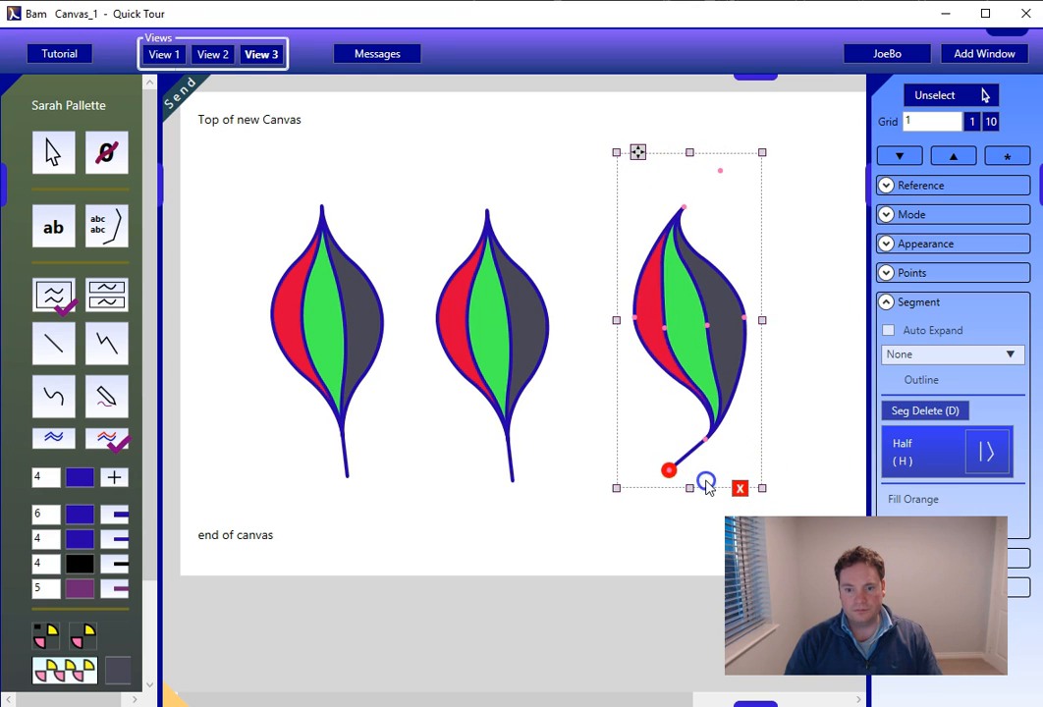
drag(664, 334, 648, 311)
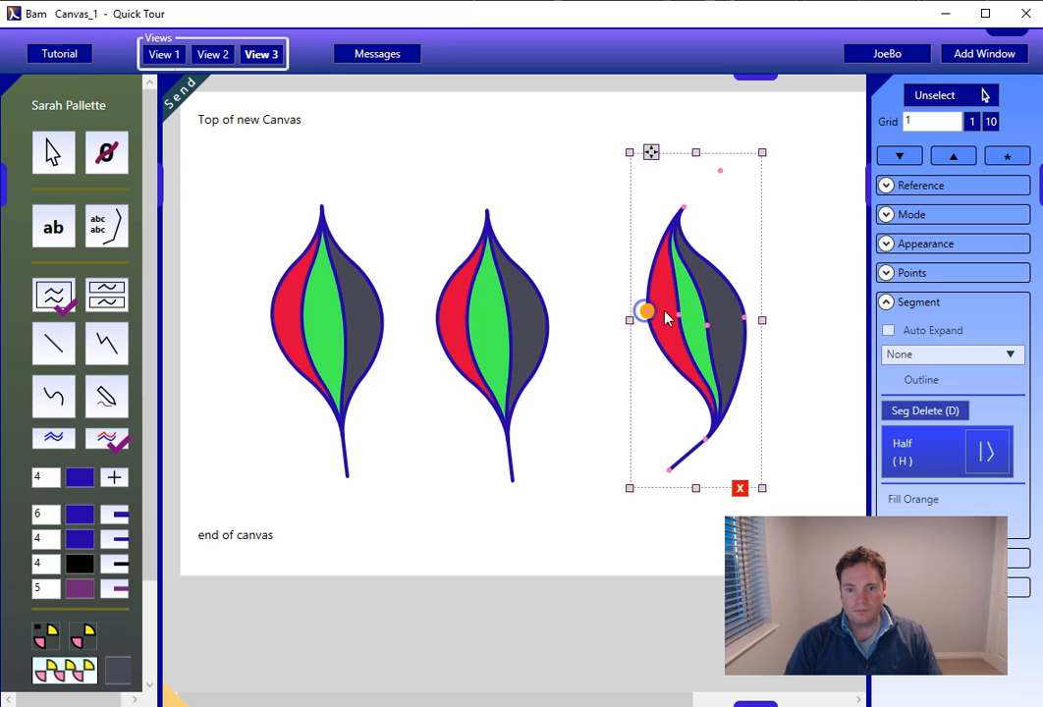
drag(743, 317, 731, 313)
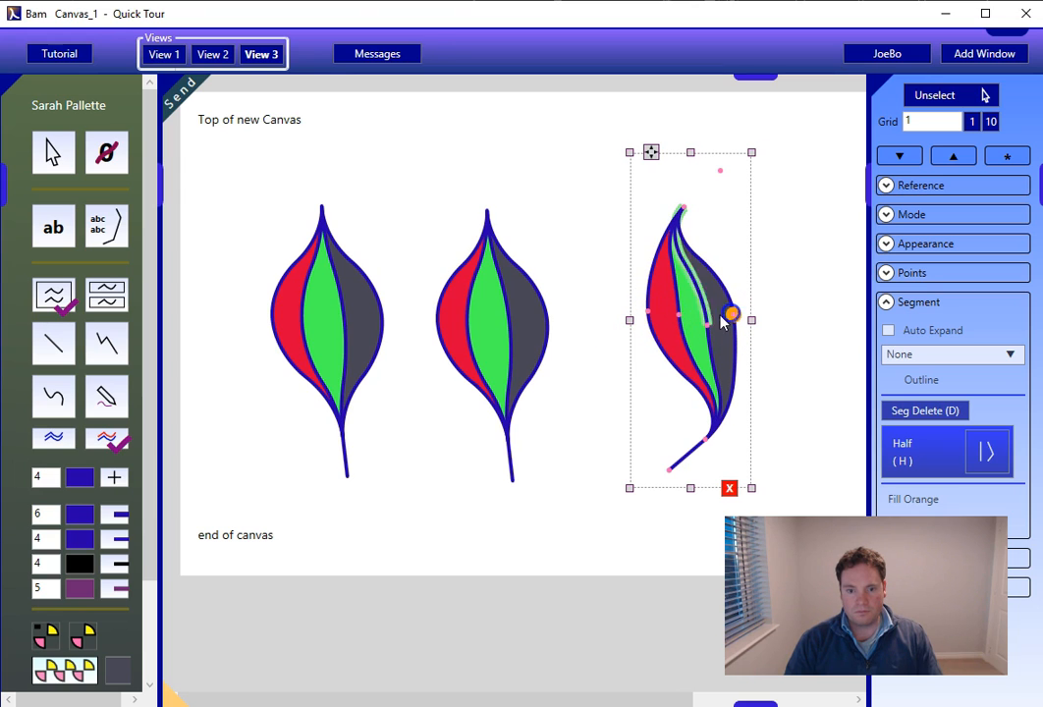
Reshape the middle copy by curving its top stem to the left and shifting its inner right line and right side slightly outward.
click(487, 213)
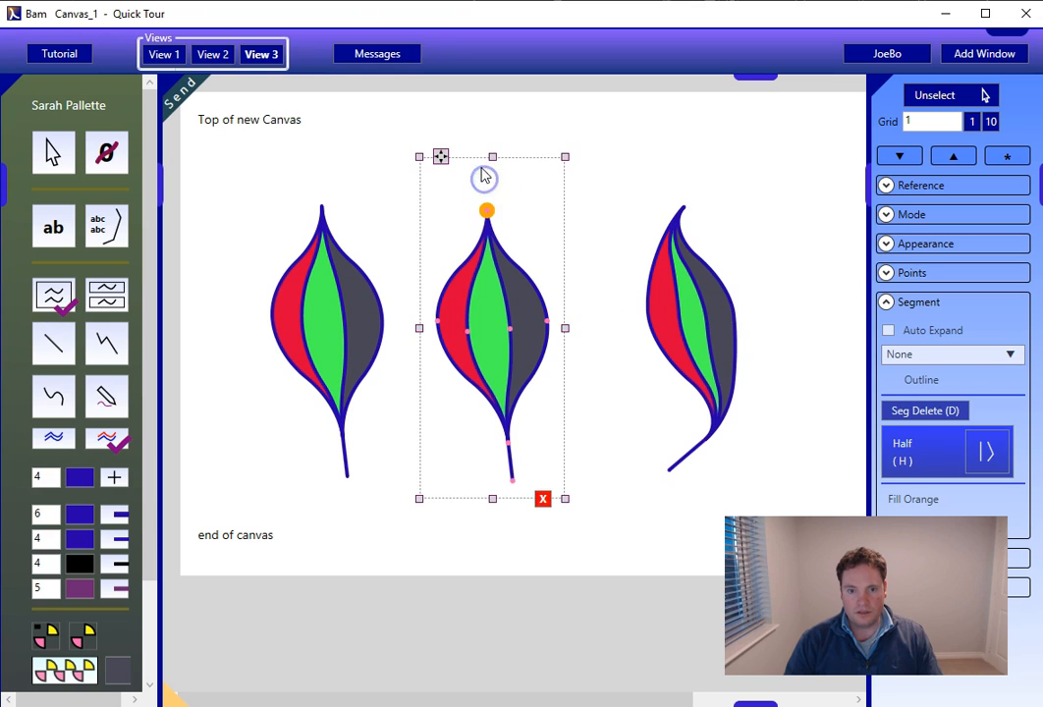
drag(487, 175, 455, 184)
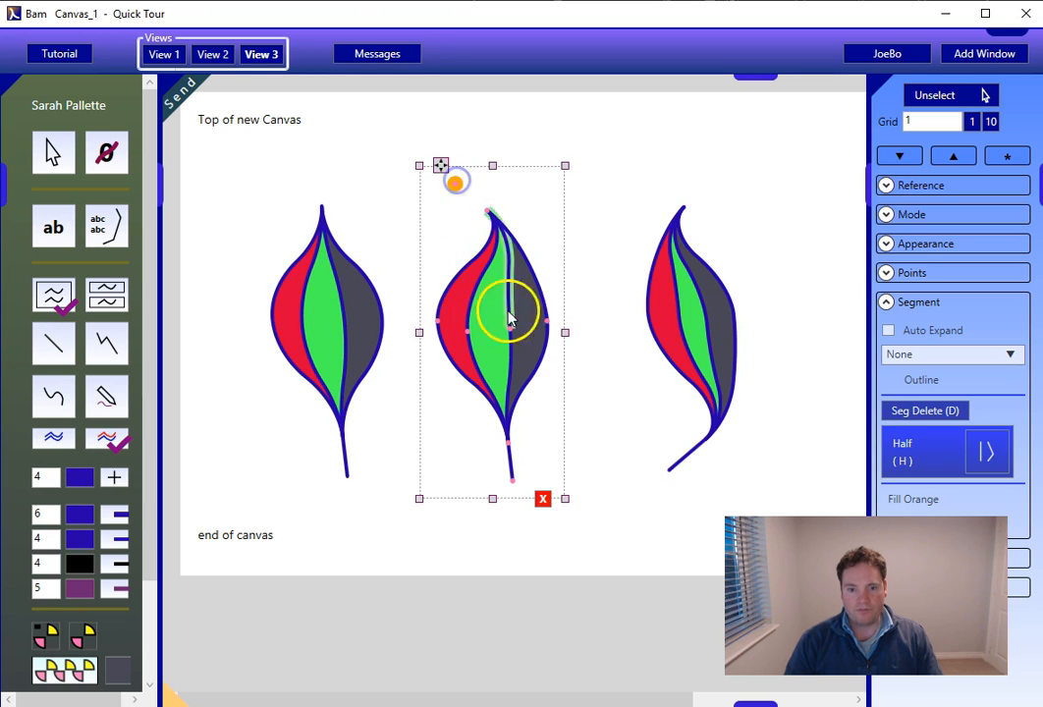
drag(545, 321, 513, 320)
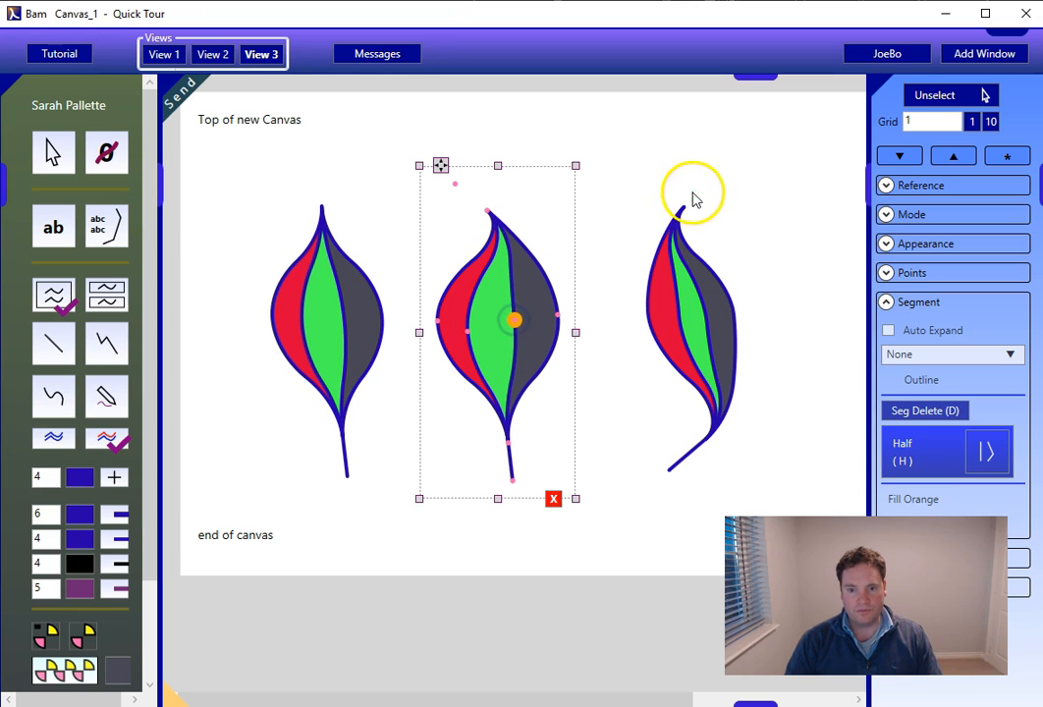
click(709, 163)
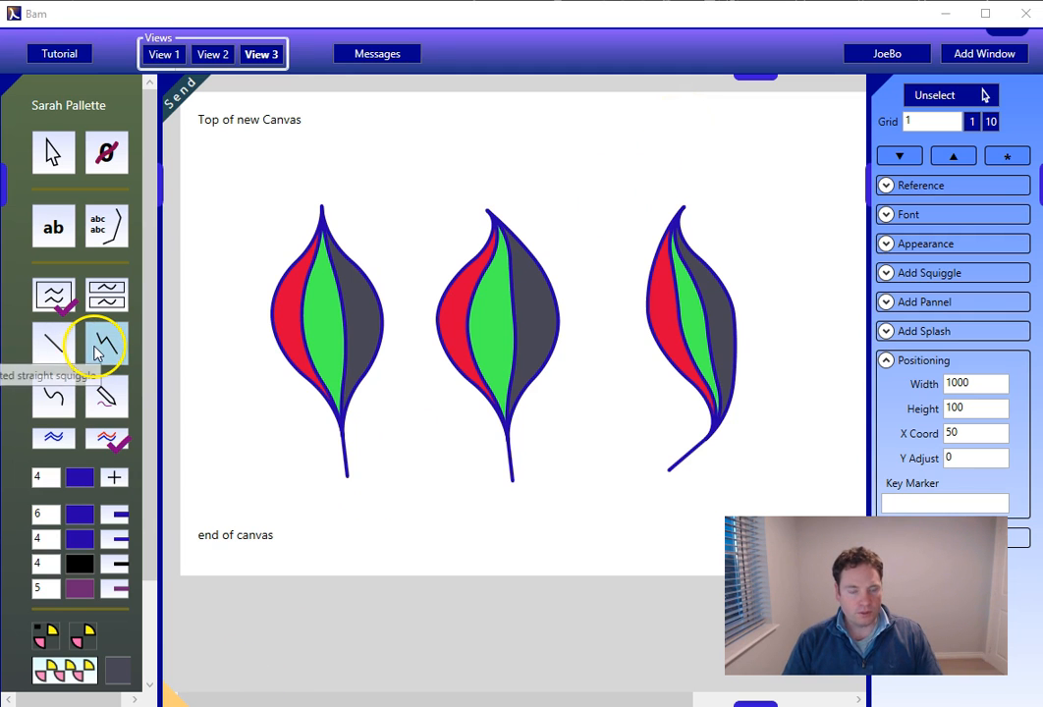
Show the list of video tutorials and close it again.
click(59, 53)
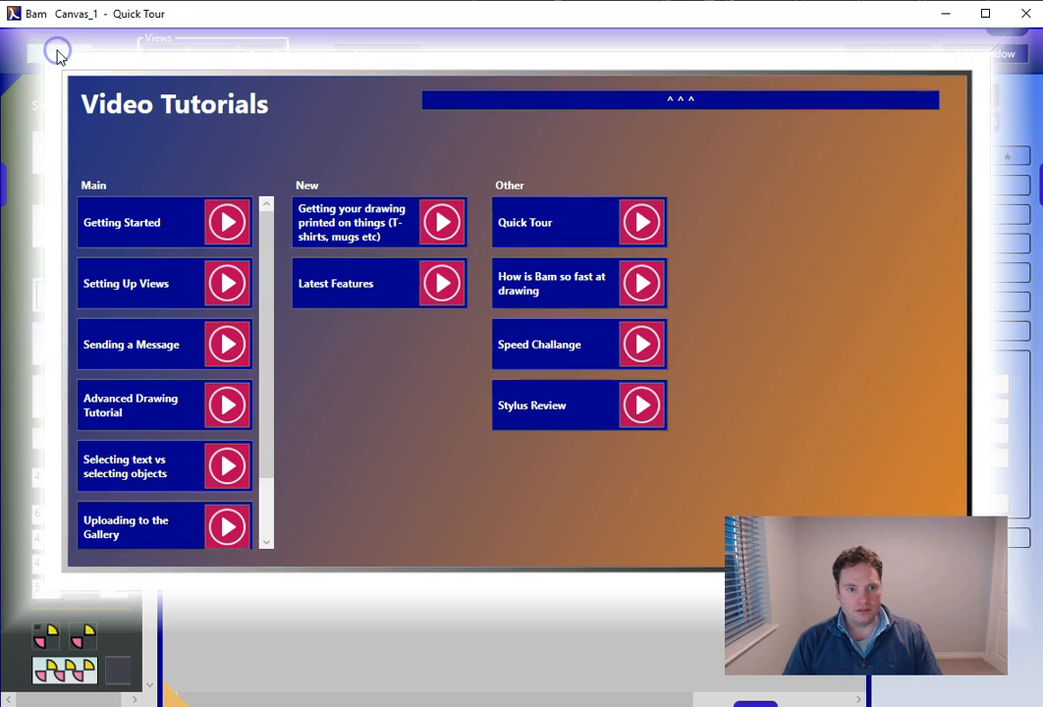
click(451, 101)
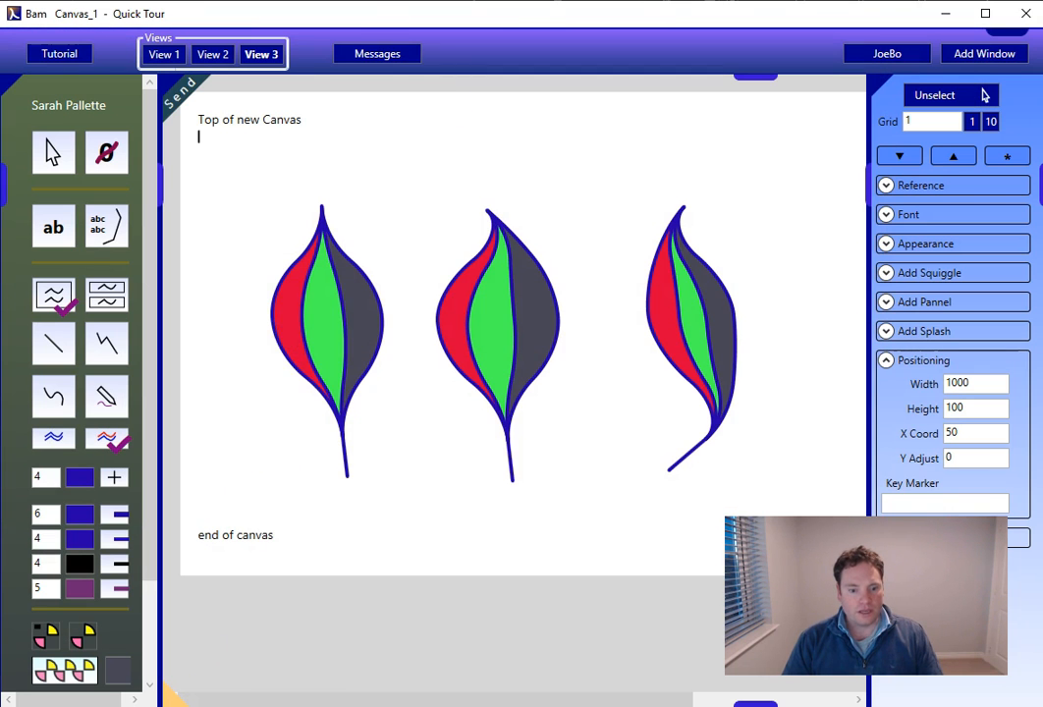
Open the House Layout canvas and shift the interior wall with the door gap slightly left, keeping its four points aligned.
click(173, 697)
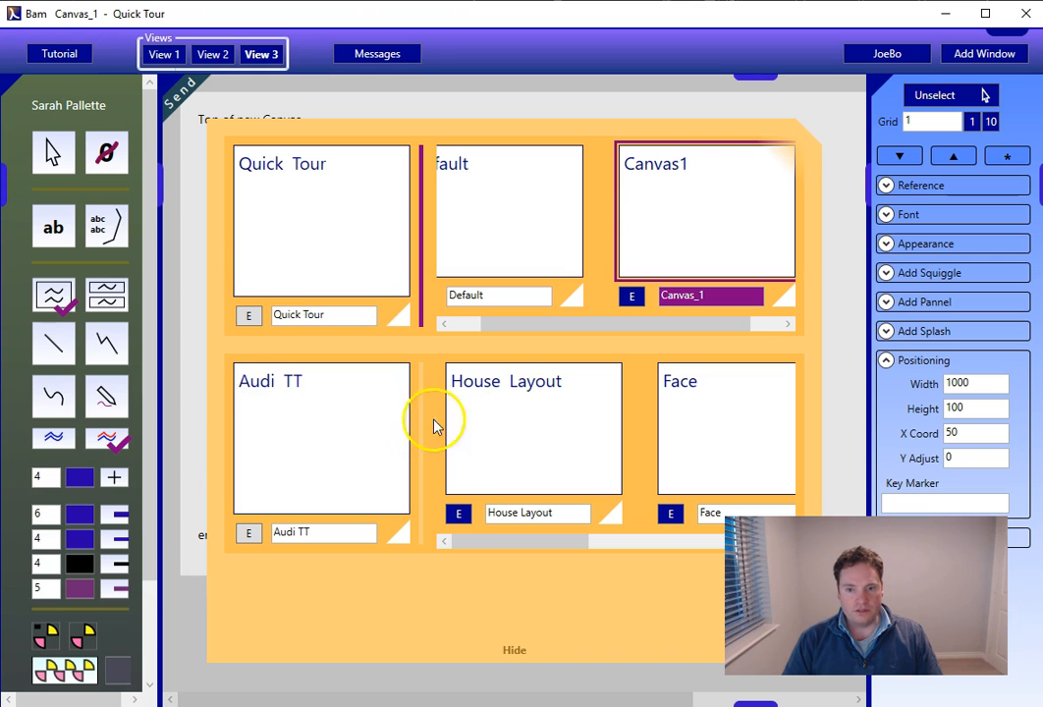
click(545, 396)
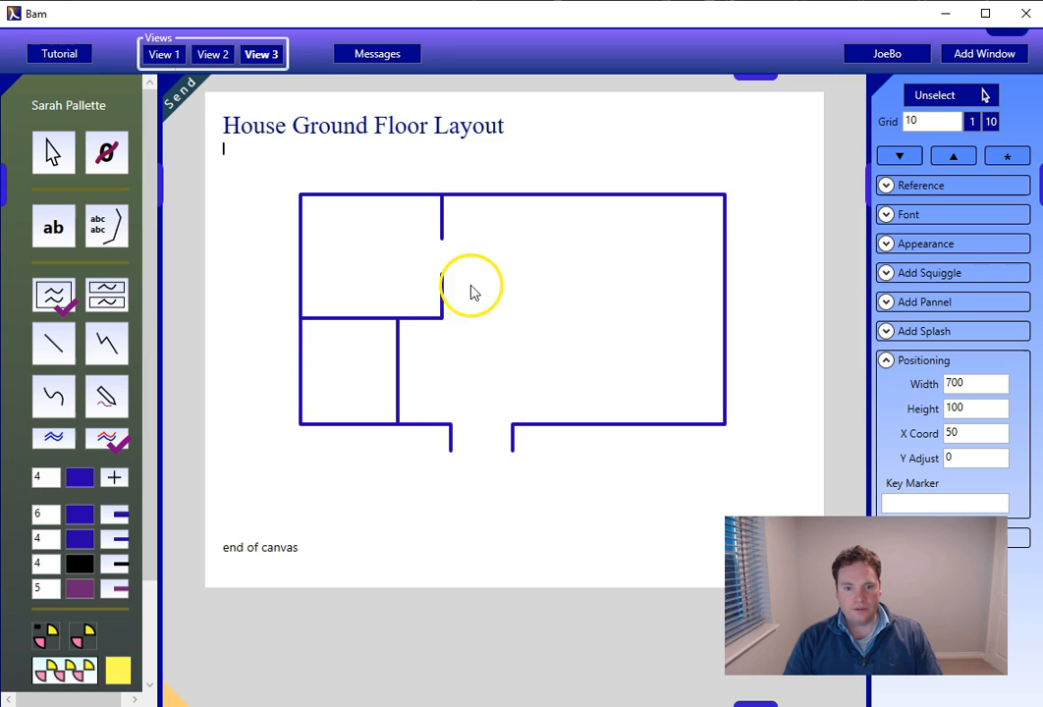
click(443, 320)
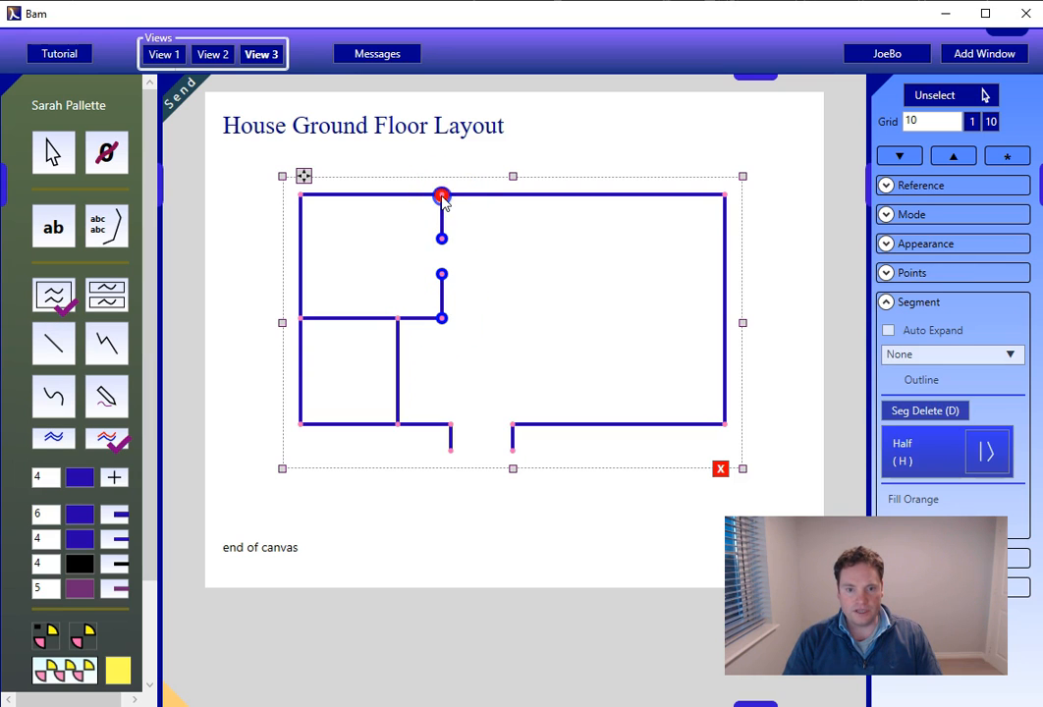
mouse_move(443, 198)
mouse_down()
mouse_move(528, 195)
mouse_move(426, 199)
mouse_up()
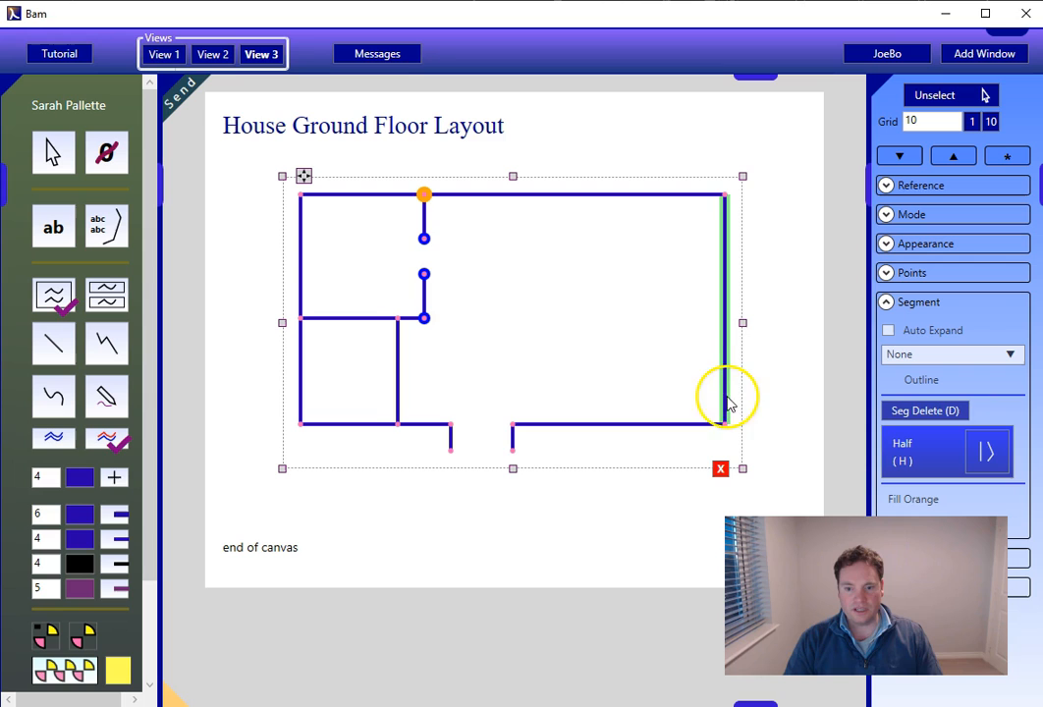
Split the floor plan's lower right wall and raise the corner point to form a diagonal corner.
click(669, 425)
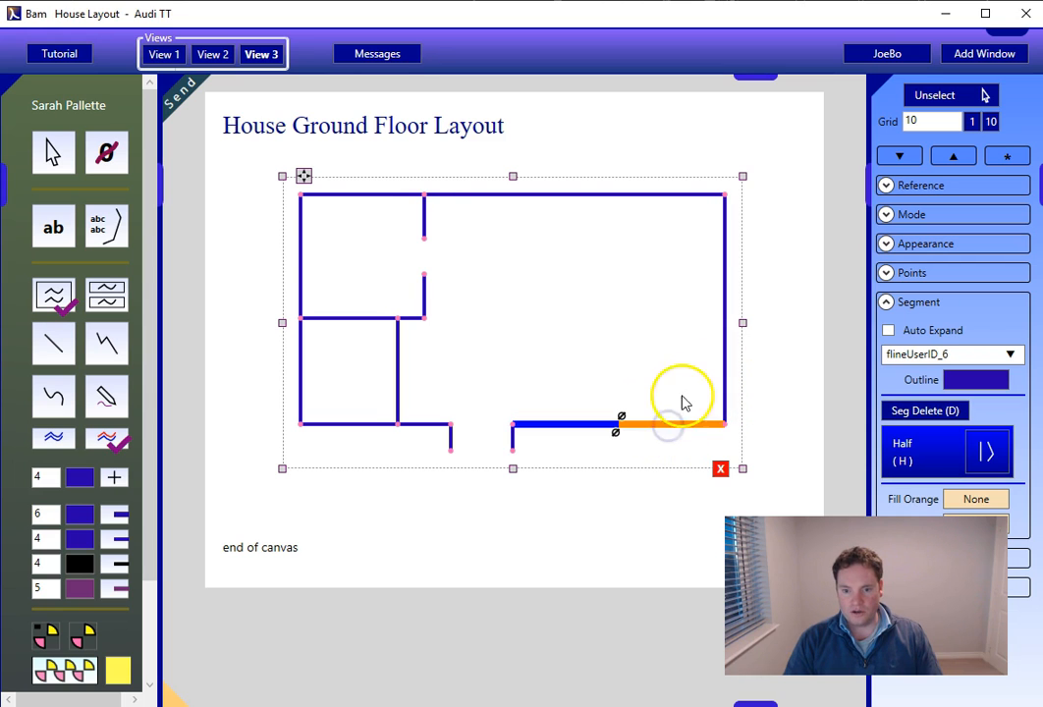
click(645, 421)
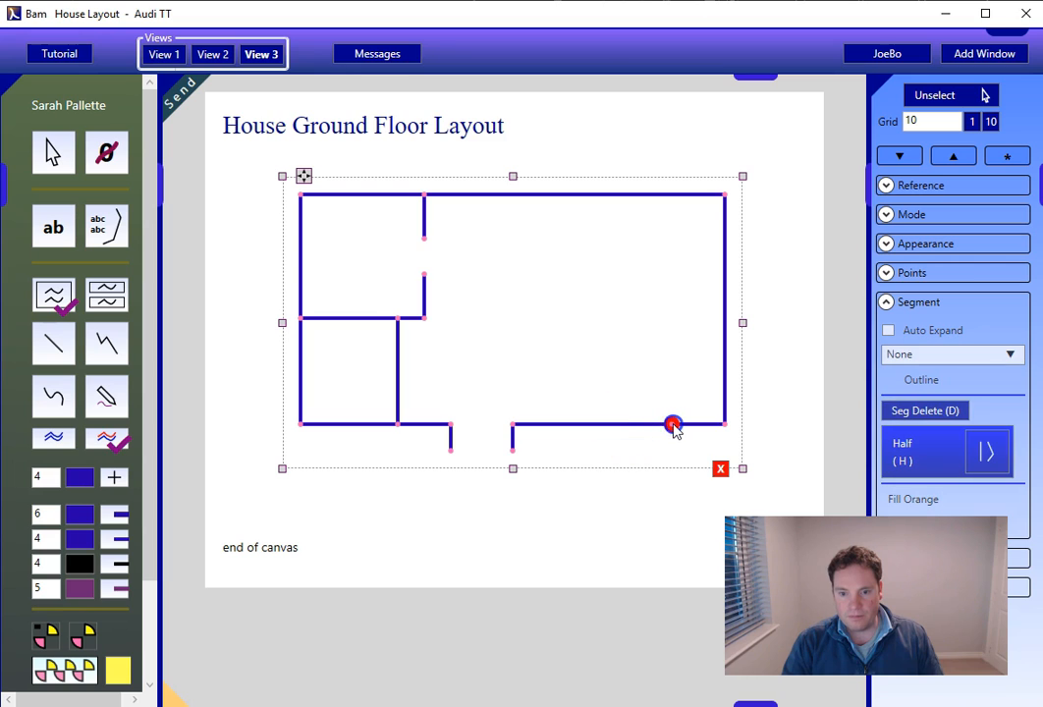
drag(718, 430, 725, 413)
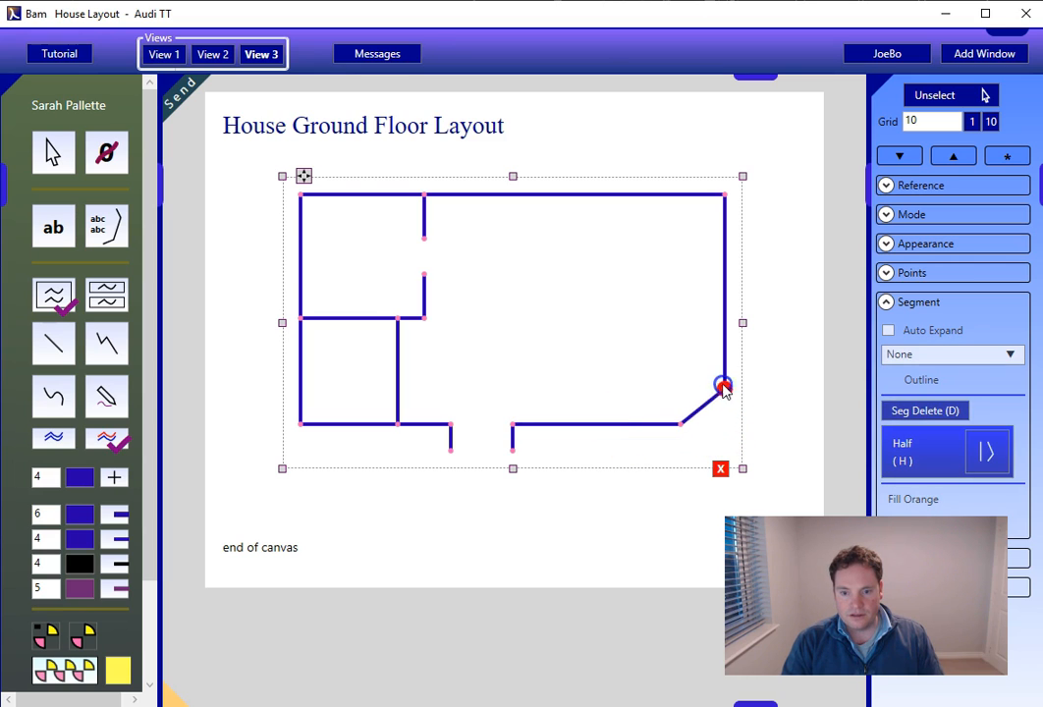
Split the floor plan's right wall and turn the upper right corner into a large rounded curve.
click(723, 225)
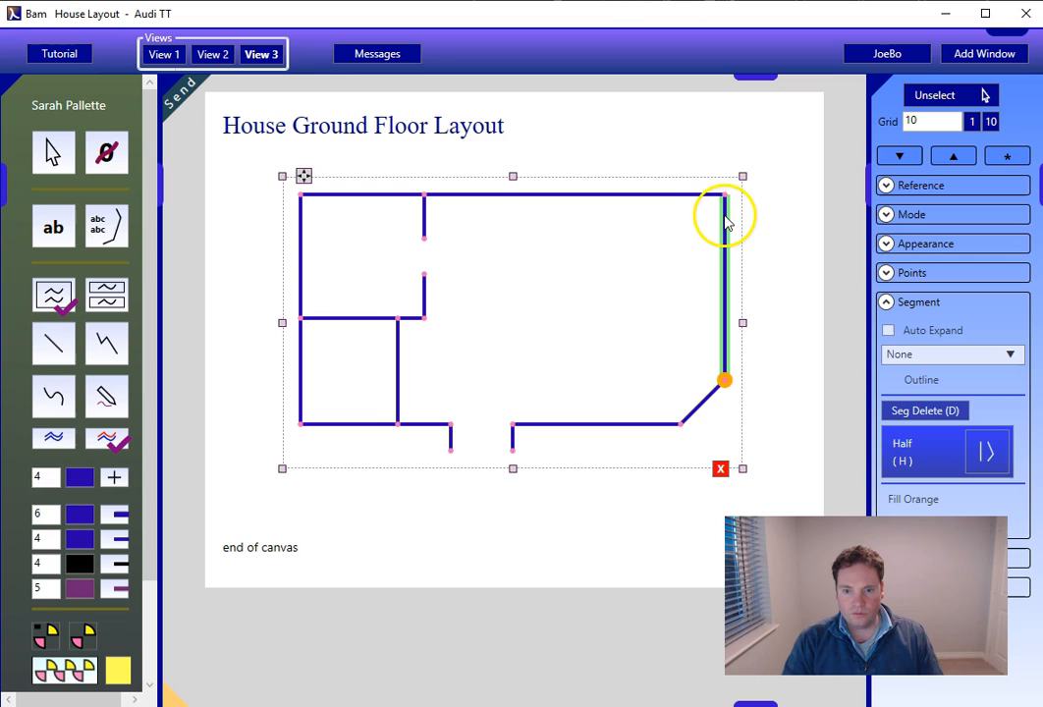
click(725, 229)
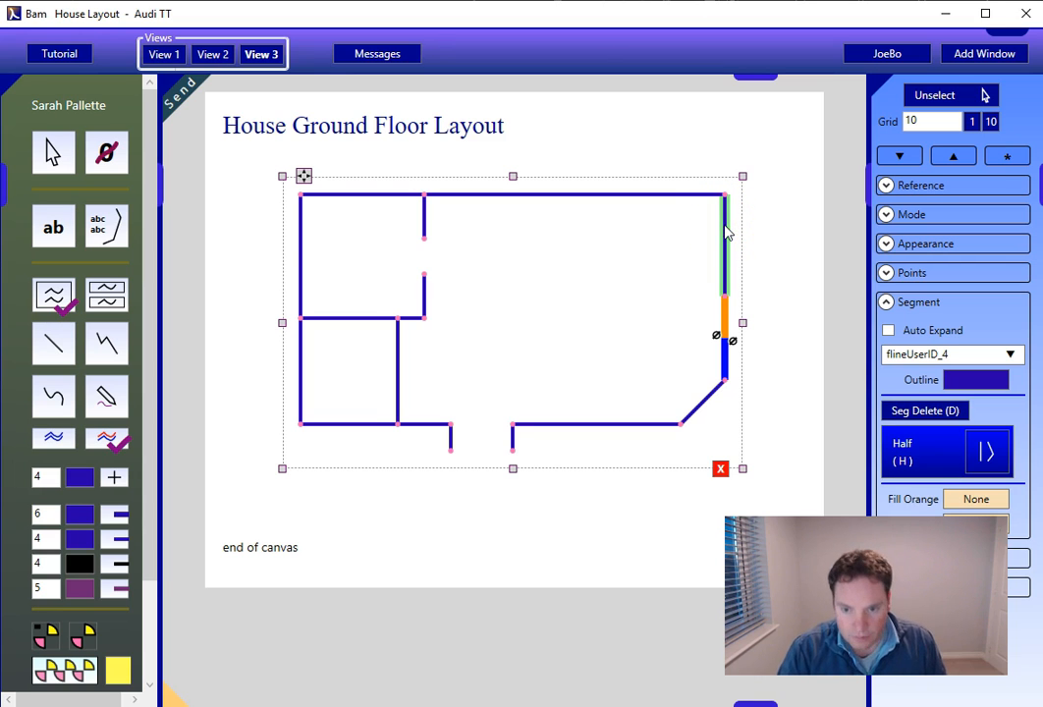
click(726, 294)
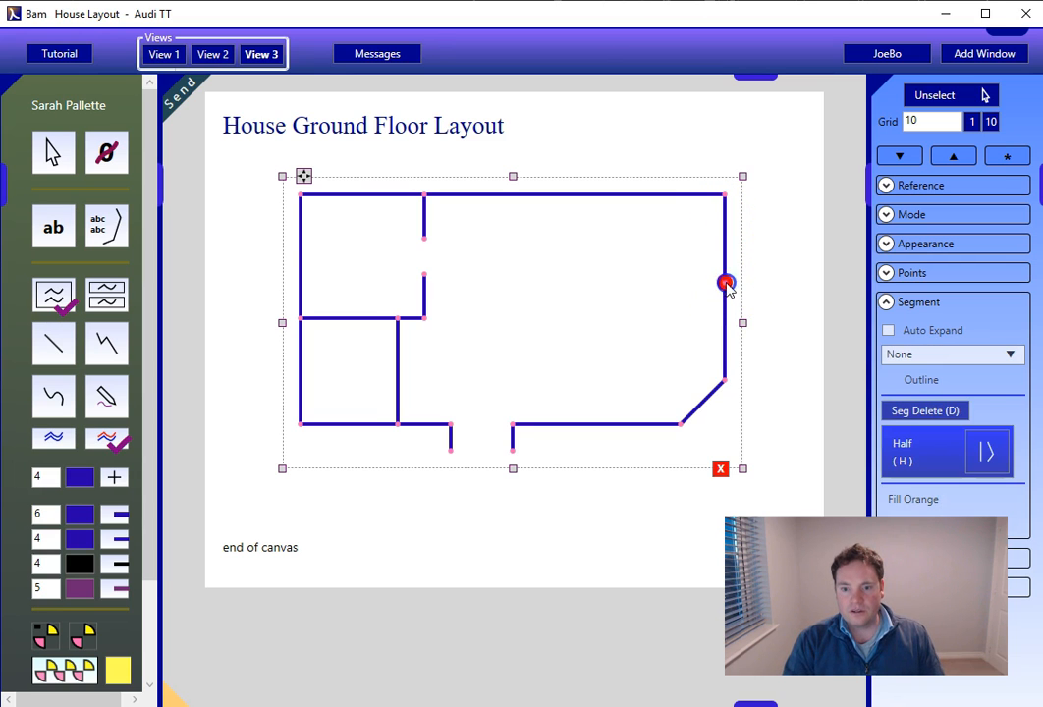
click(724, 194)
drag(725, 193, 639, 194)
click(628, 213)
click(615, 196)
drag(713, 241, 708, 288)
click(723, 294)
click(661, 289)
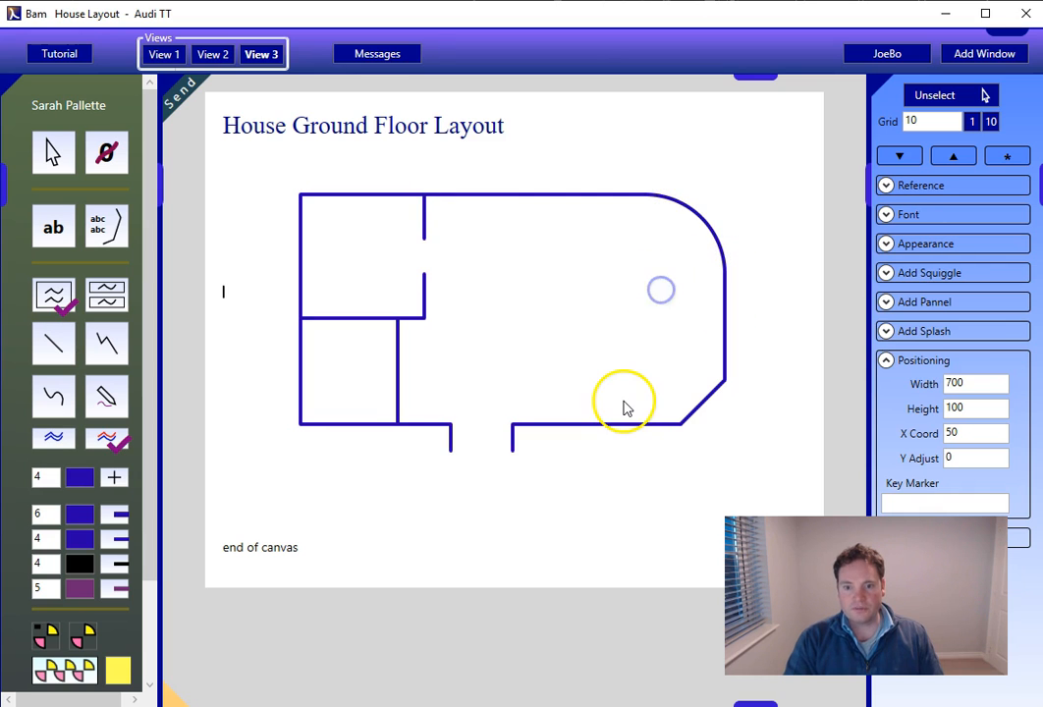
Extend both entrance walls downward together by moving their two end points.
click(511, 453)
click(450, 450)
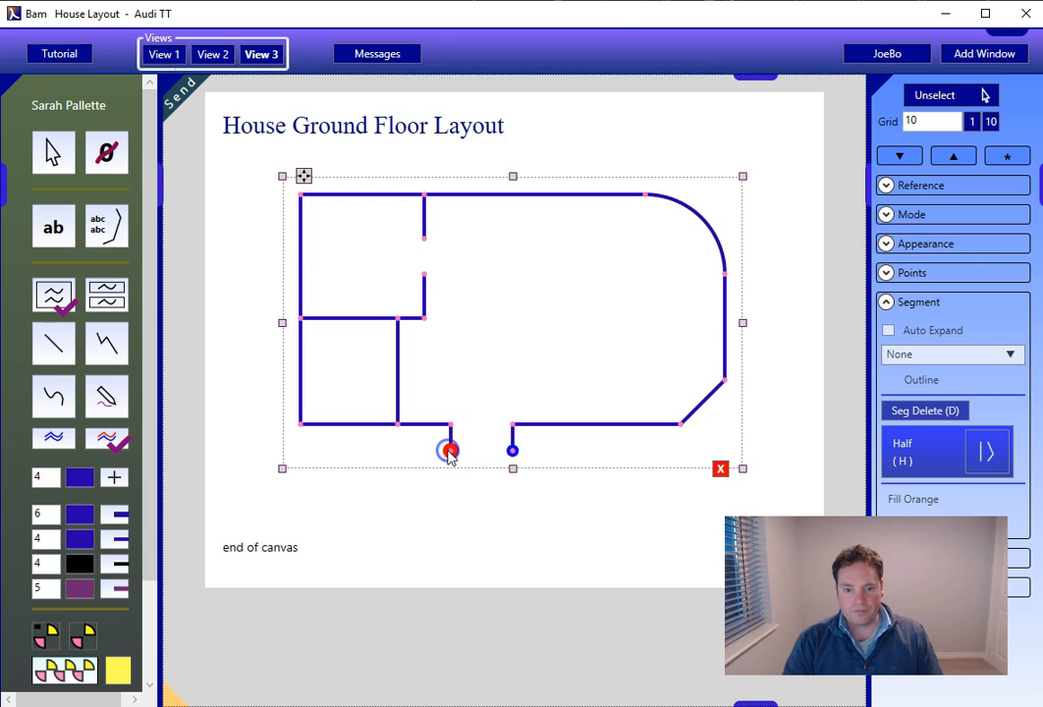
drag(453, 473, 455, 490)
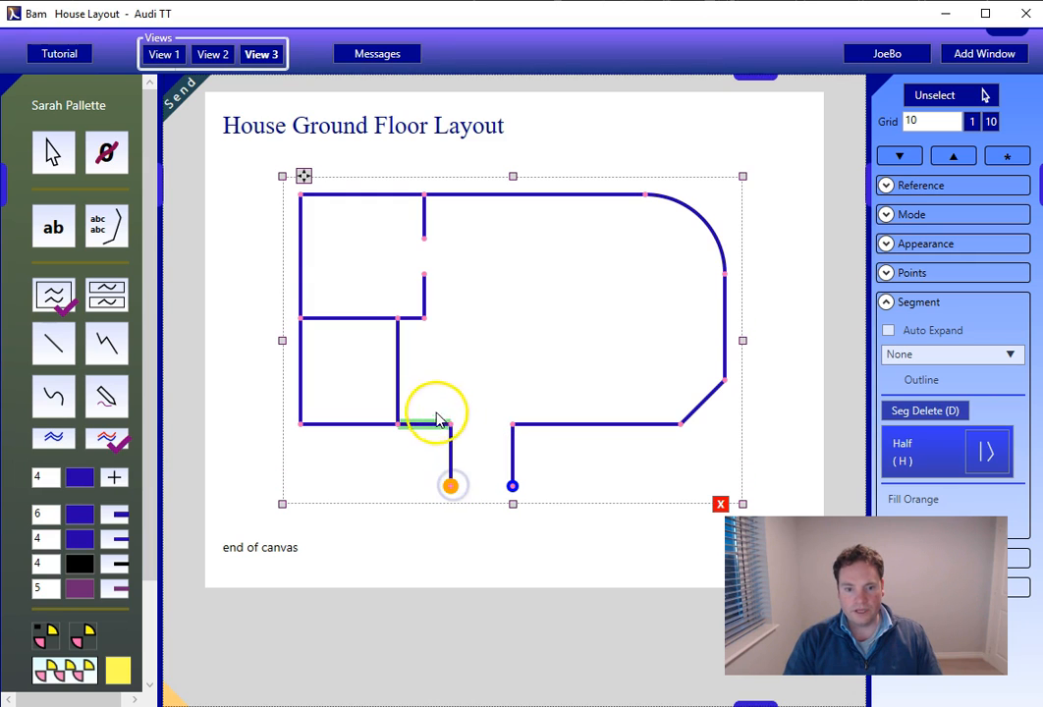
Narrow the lower left room by moving both end points of its right wall to the left.
click(400, 423)
click(399, 320)
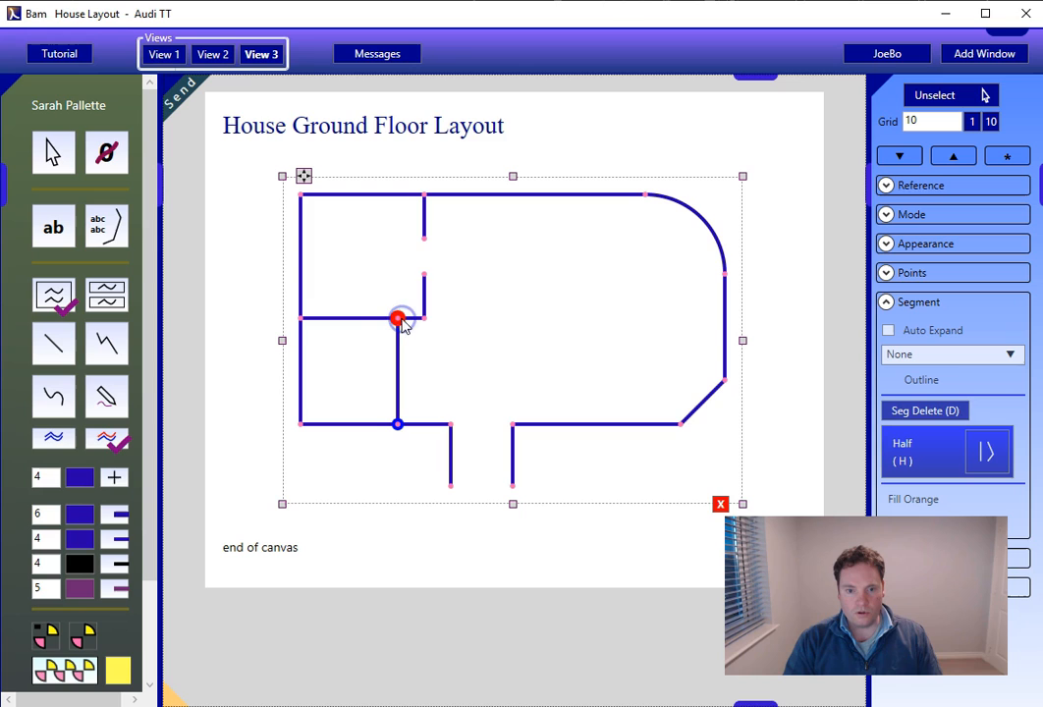
mouse_move(390, 327)
mouse_down()
mouse_move(377, 330)
mouse_move(377, 362)
mouse_move(372, 320)
mouse_up()
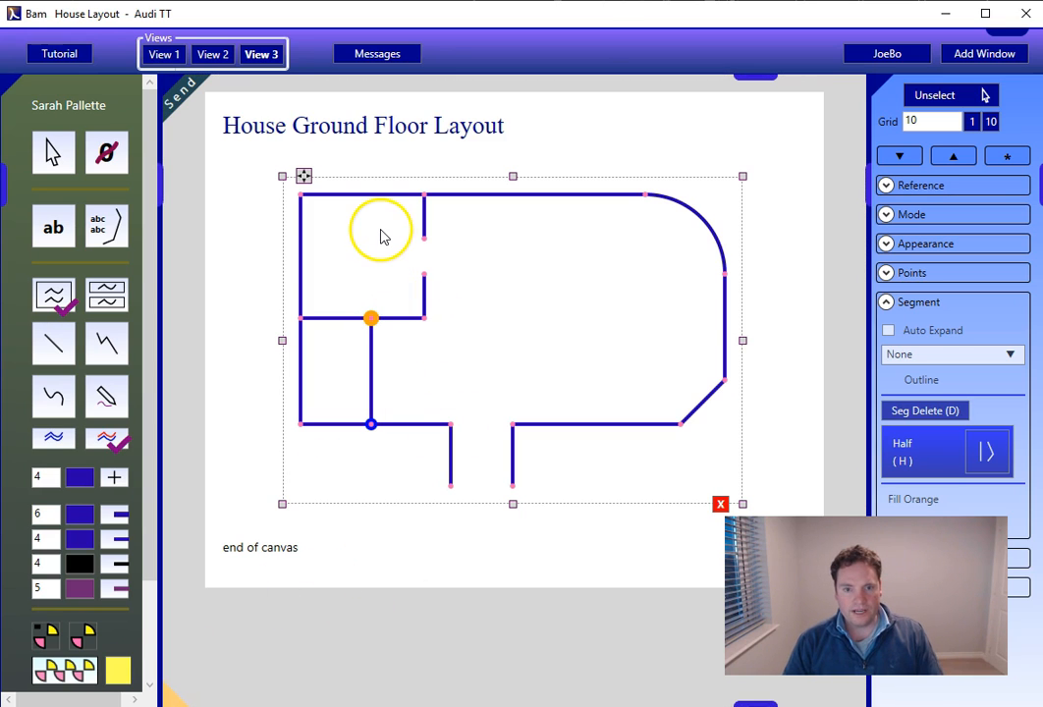
Replace the canvas with the Gallery and collapse the properties and palette panes to give it the full width.
right_click(165, 87)
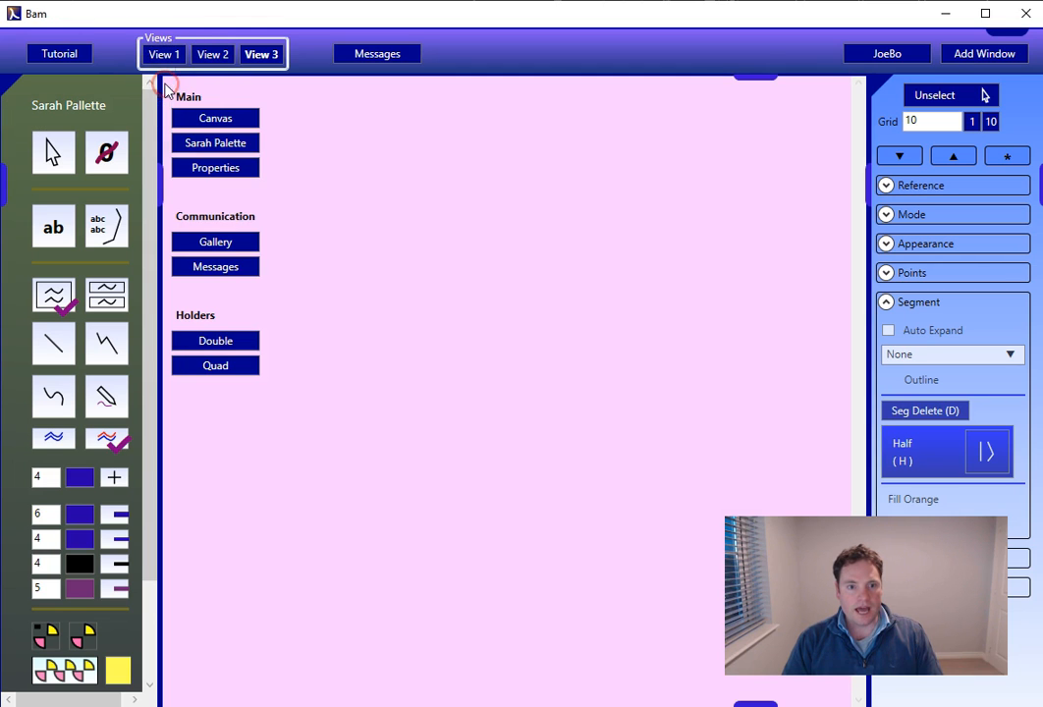
click(215, 242)
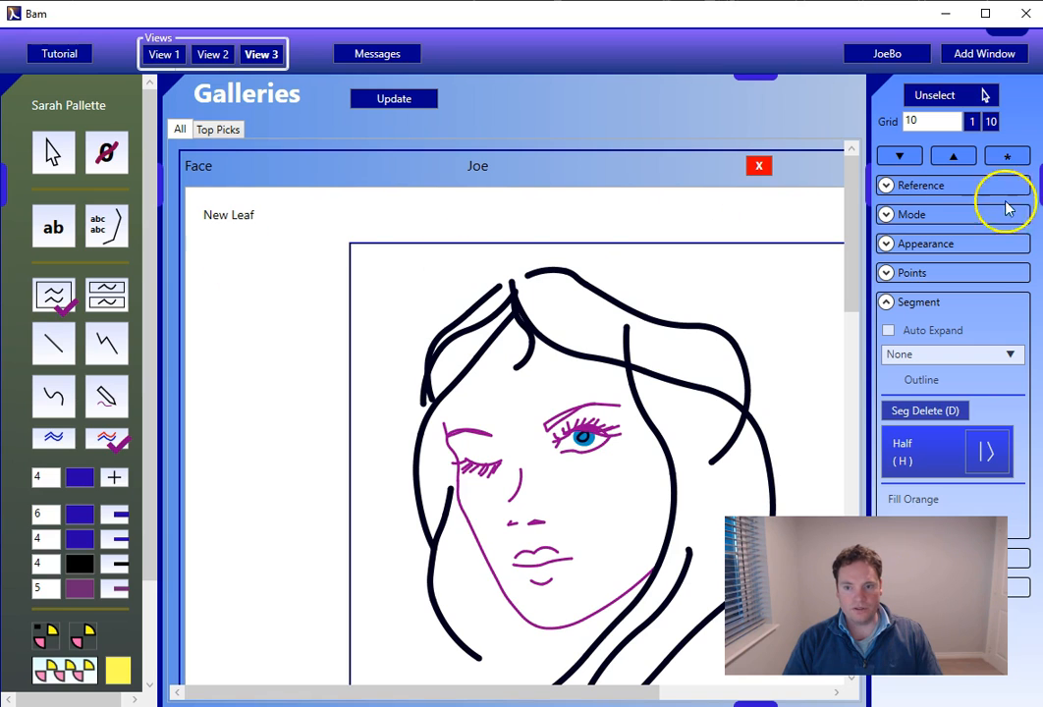
click(1038, 182)
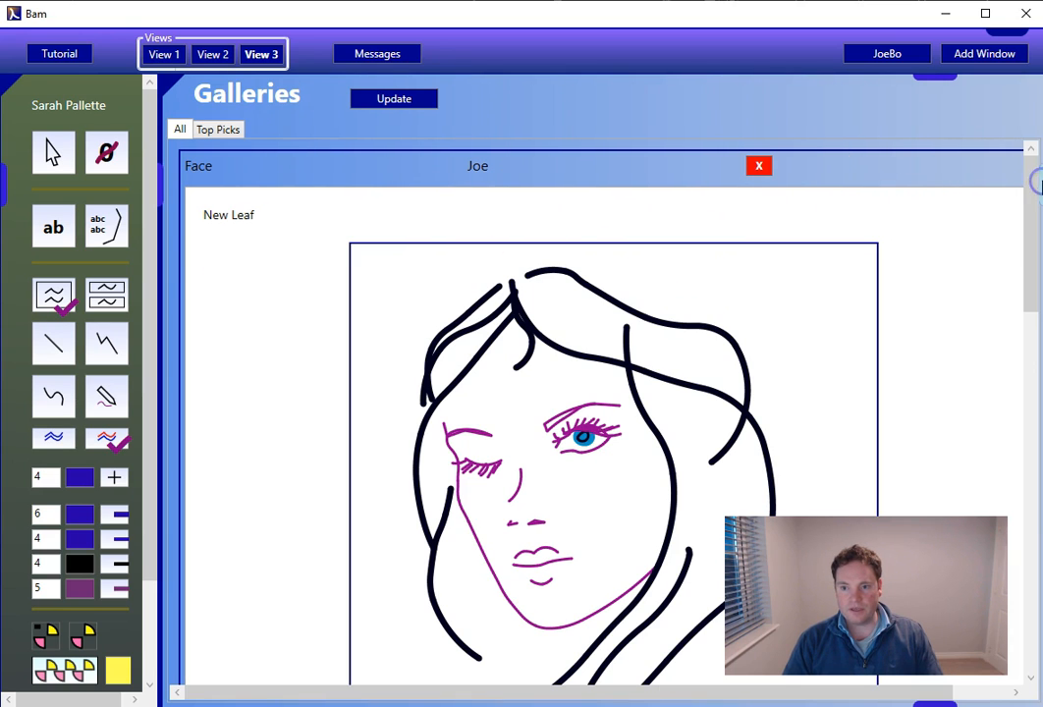
click(8, 182)
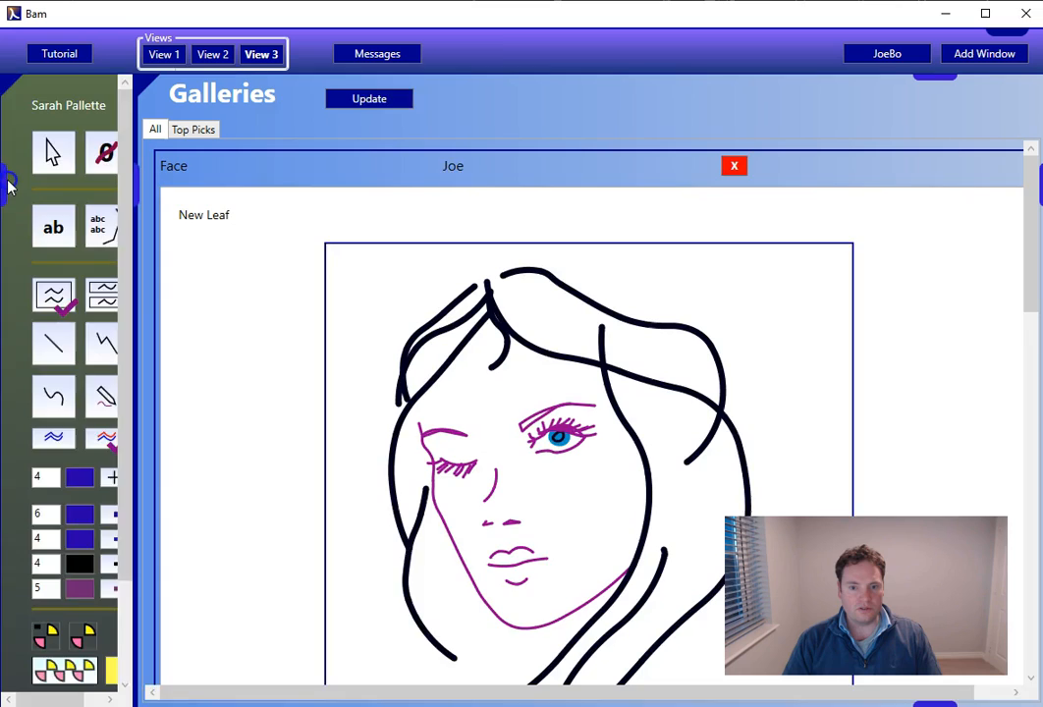
Browse the shared drawings down to the end of the gallery and return to the first one.
scroll(491, 251, down, 1)
scroll(494, 251, down, 4)
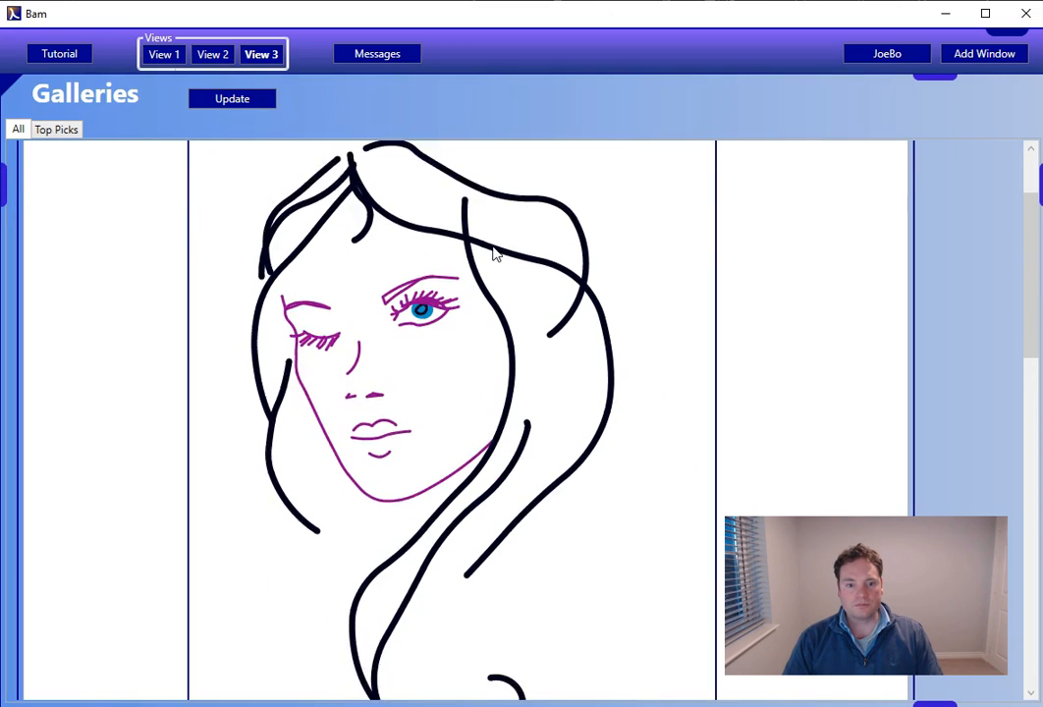
mouse_move(1031, 302)
mouse_down()
mouse_move(1019, 459)
mouse_move(1033, 625)
mouse_up()
drag(1026, 668, 1030, 695)
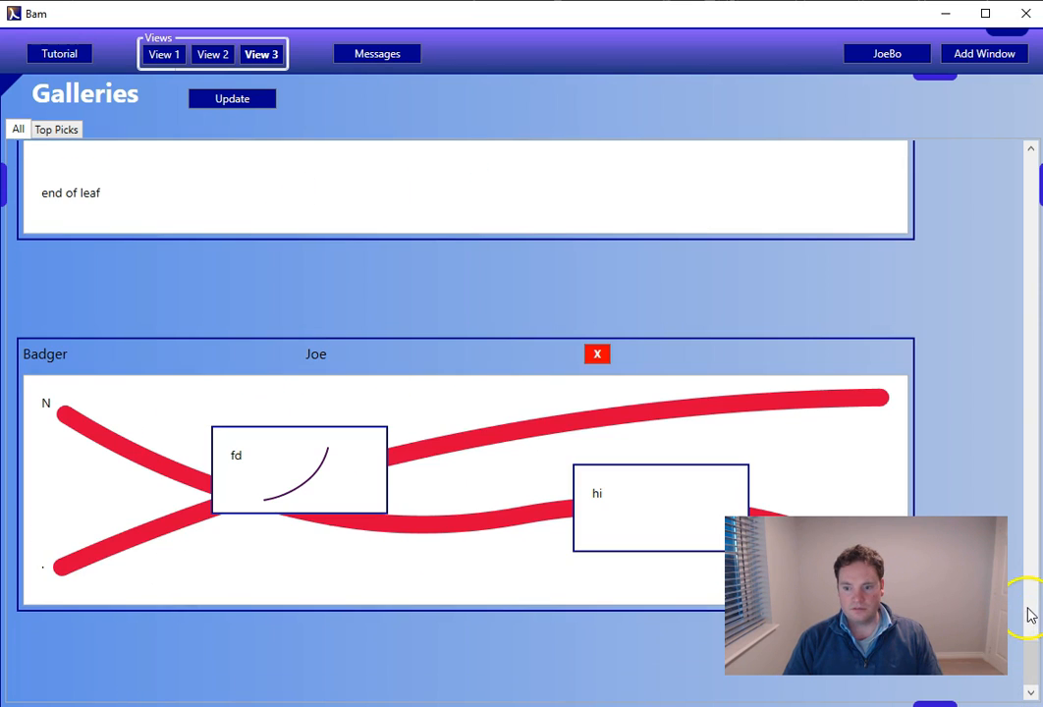
drag(1031, 650, 1027, 139)
Switch the Gallery pane back to a canvas and open Canvas_1 from the collections.
click(113, 116)
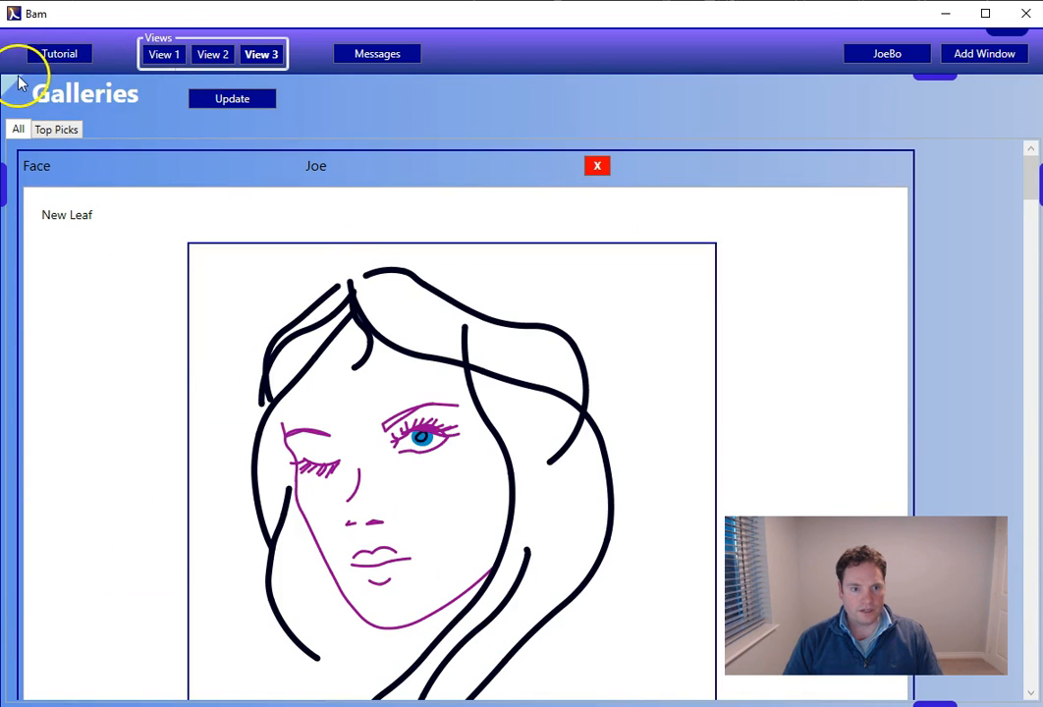
mouse_move(8, 86)
click(61, 116)
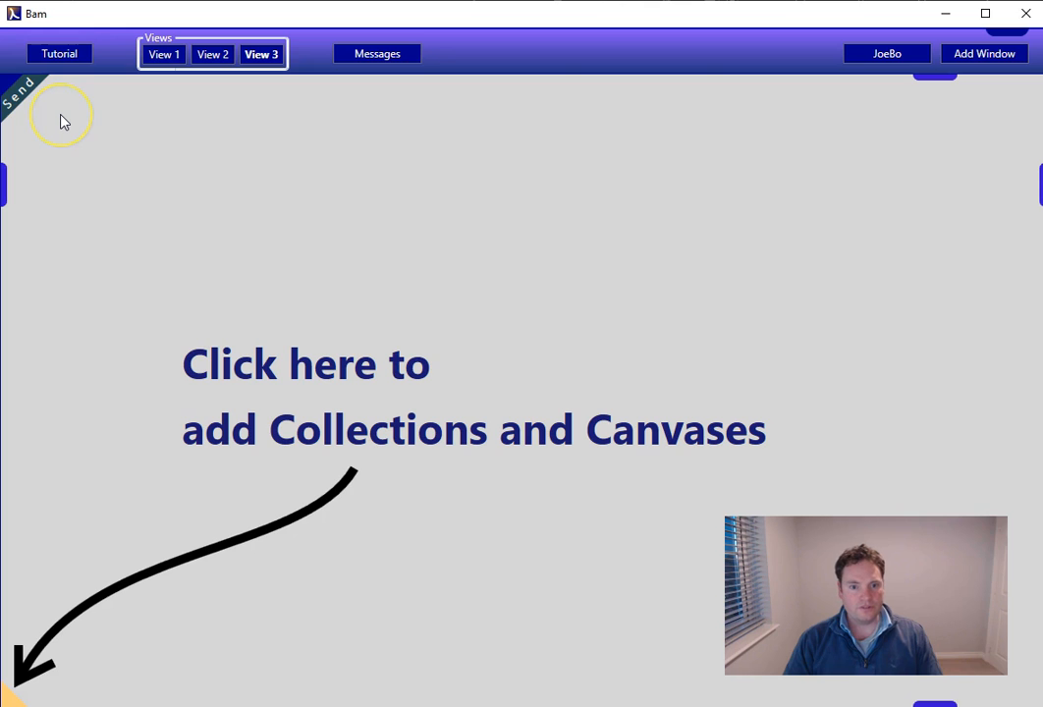
click(8, 697)
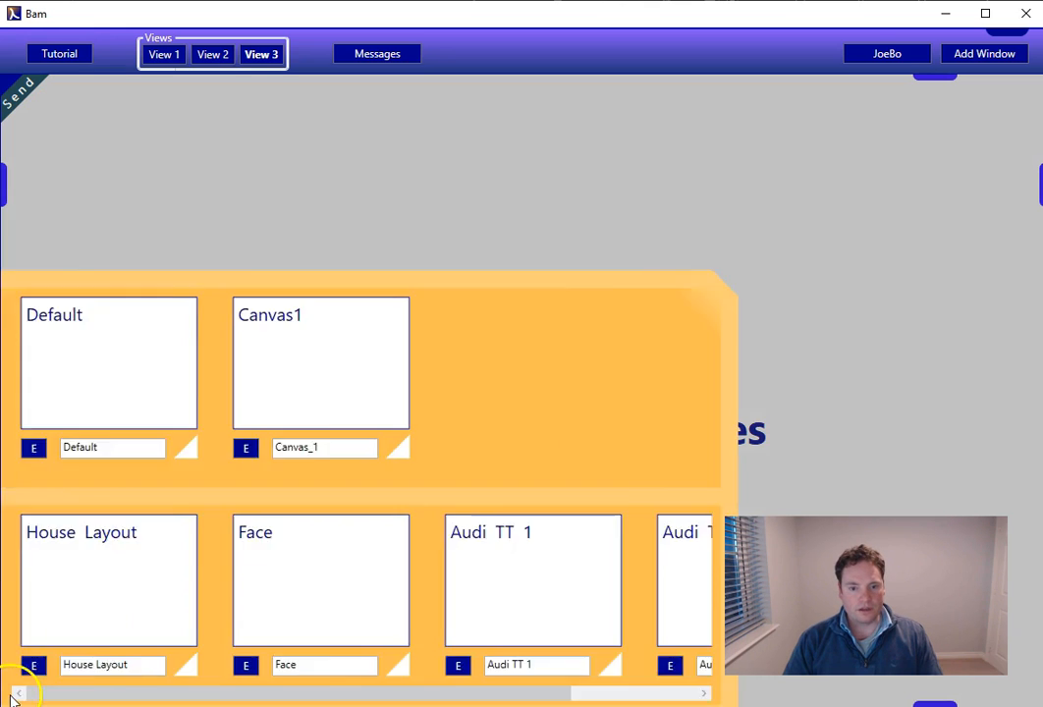
click(560, 206)
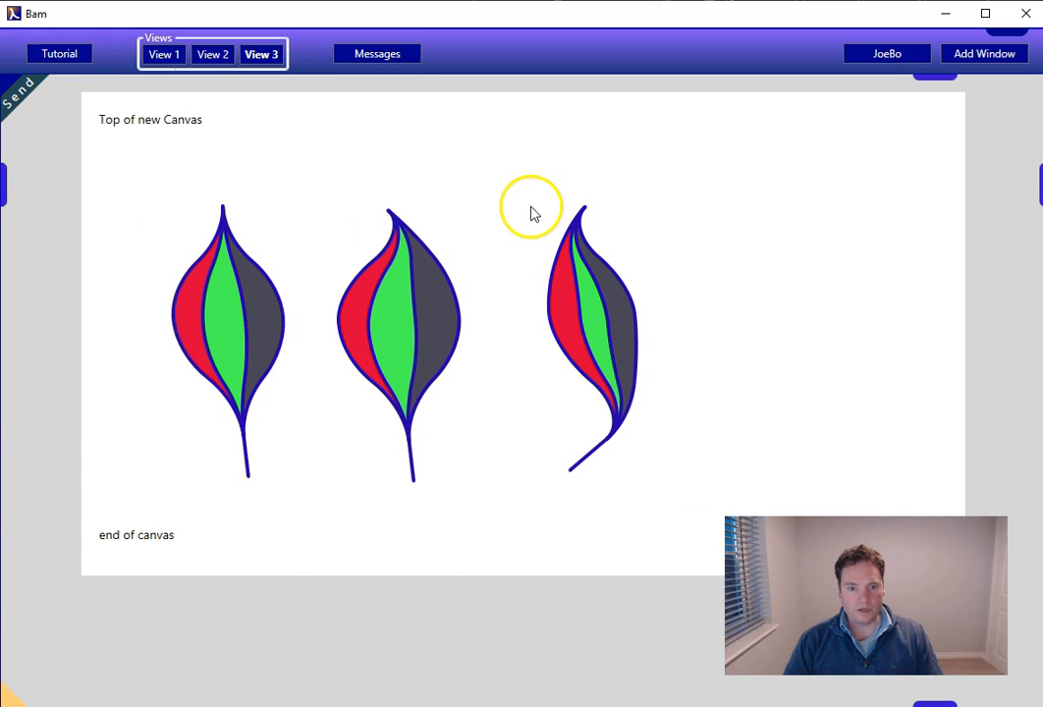